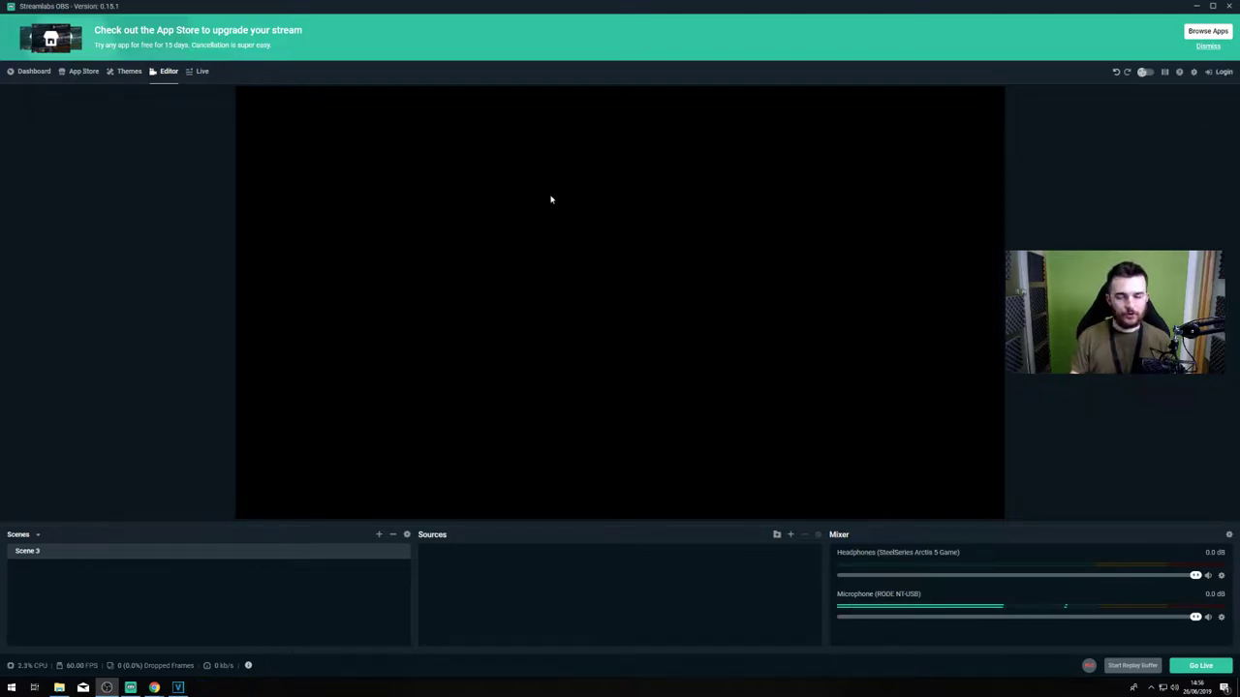
# Open the Connect page with the Login button at the top right of the Editor.
pyautogui.click(1222, 73)
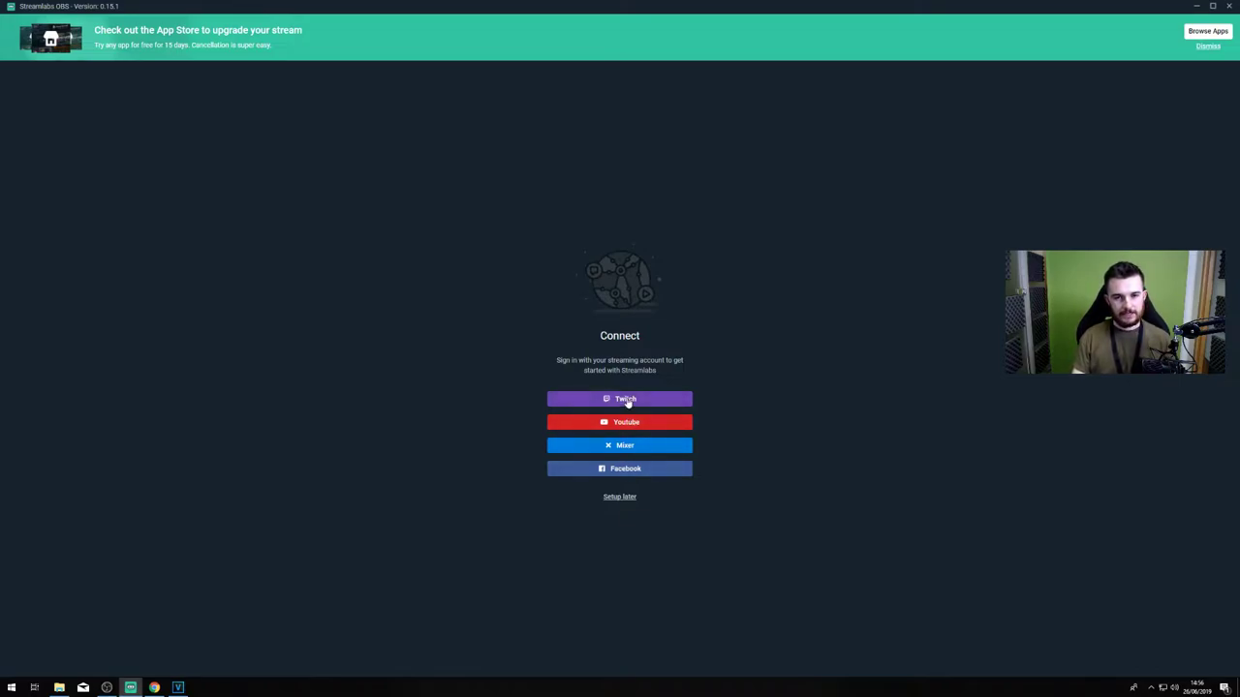
# Log in via Twitch, authorize Streamlabs, and continue through the scene collection import.
pyautogui.click(626, 400)
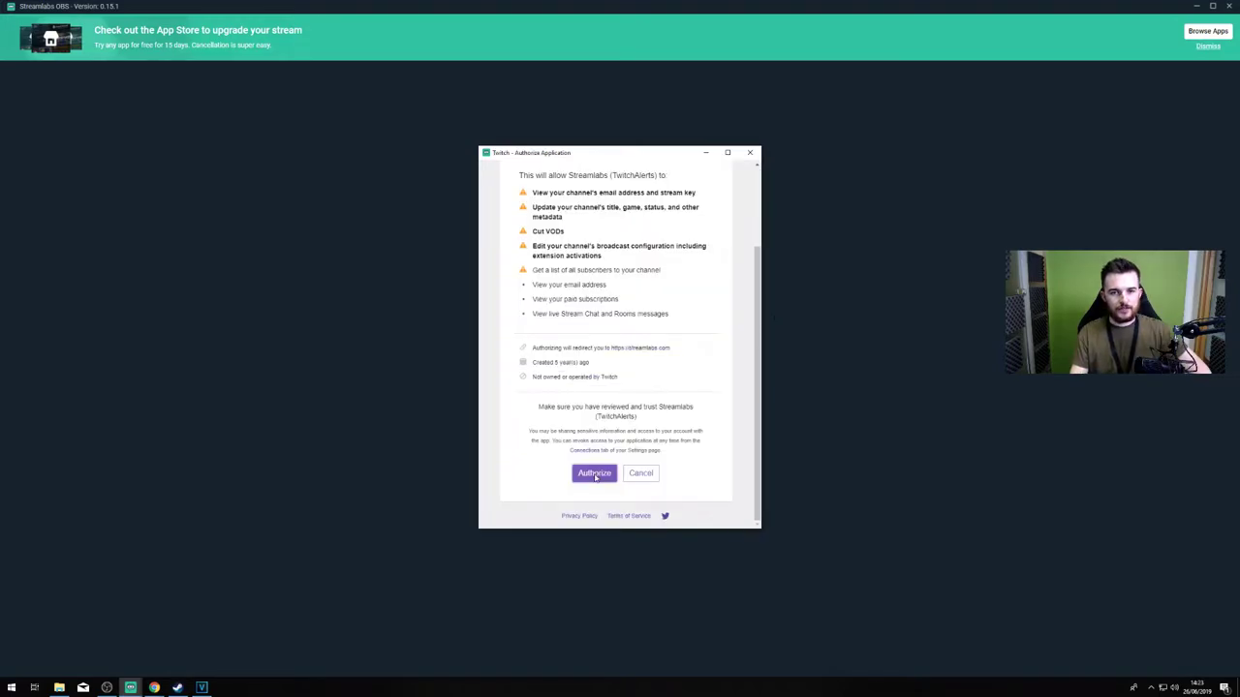
pyautogui.click(594, 474)
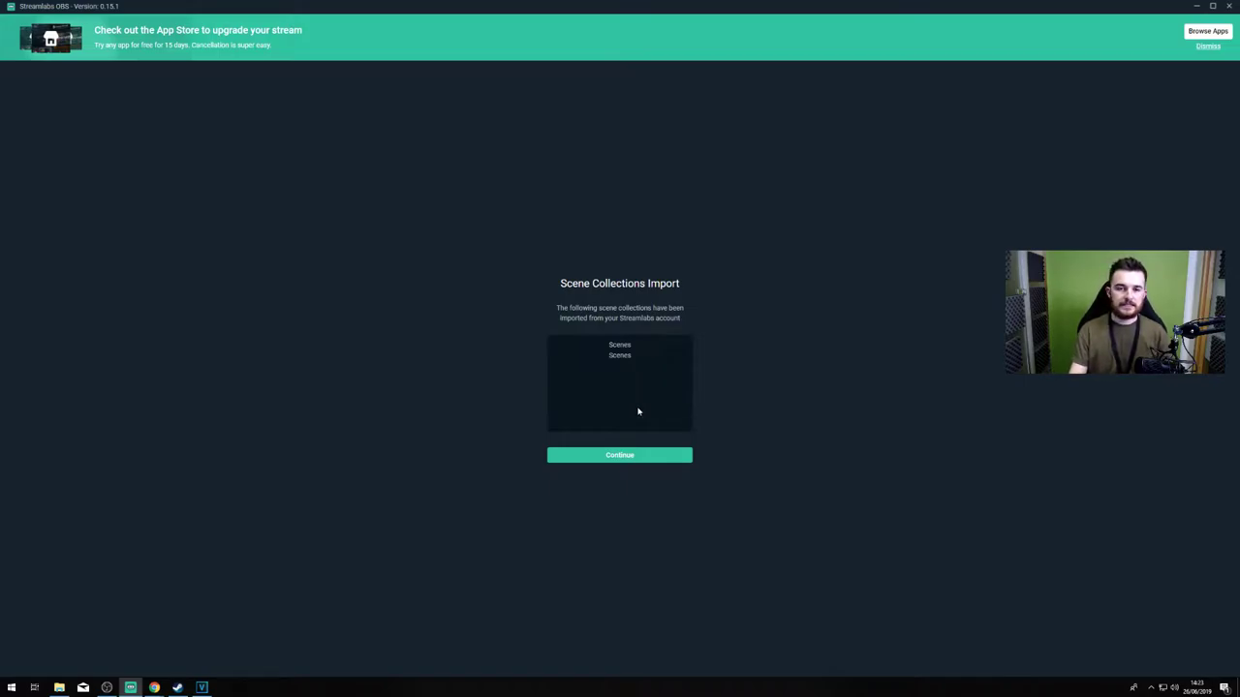
pyautogui.click(623, 458)
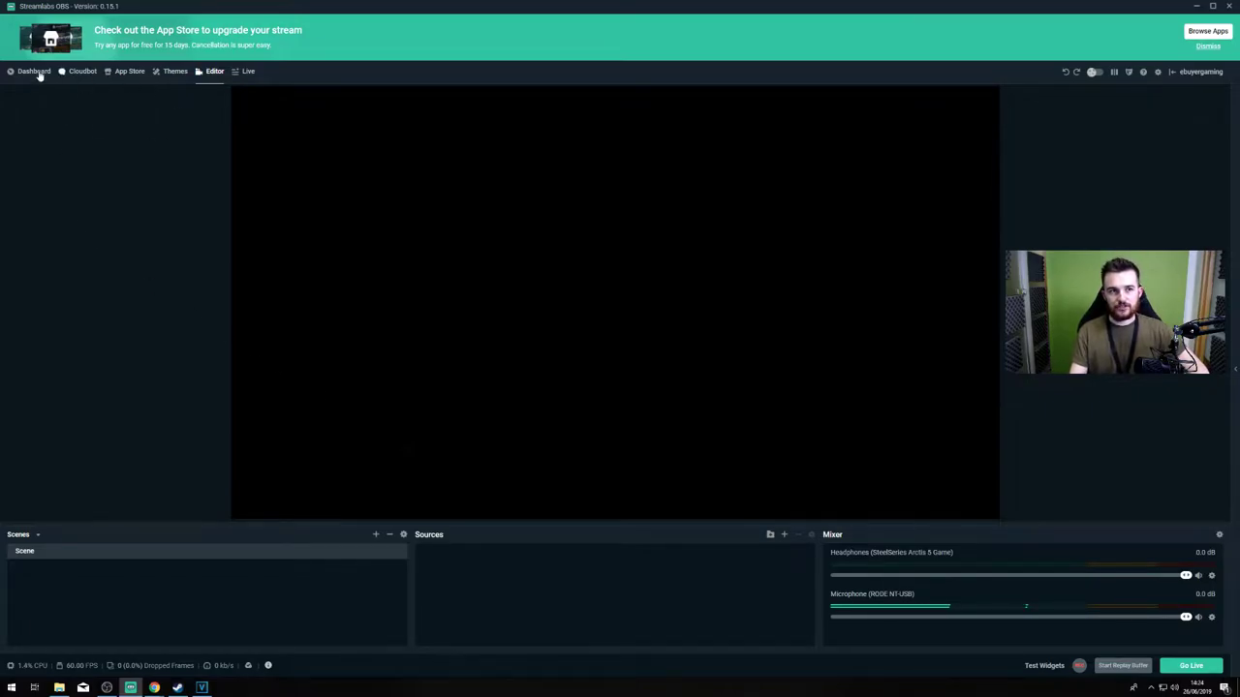
# Open Settings, look through the General page, then move to the Stream page.
pyautogui.click(1157, 74)
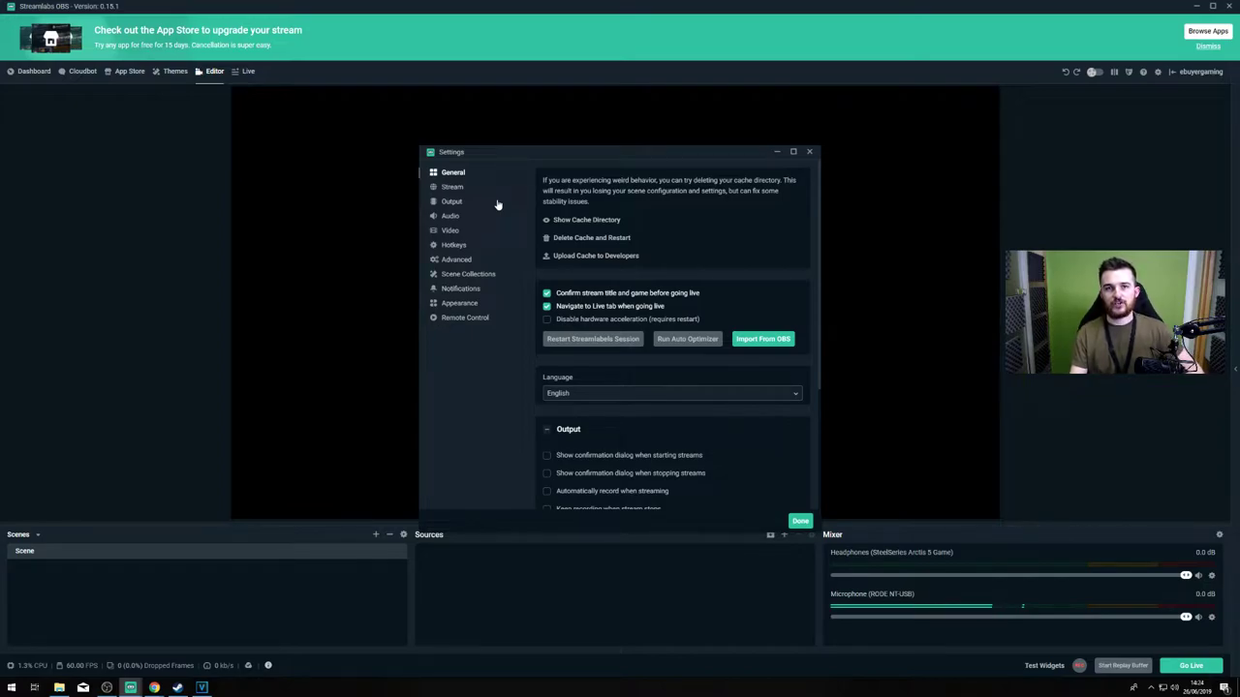
pyautogui.moveTo(650, 159); pyautogui.dragTo(641, 131)
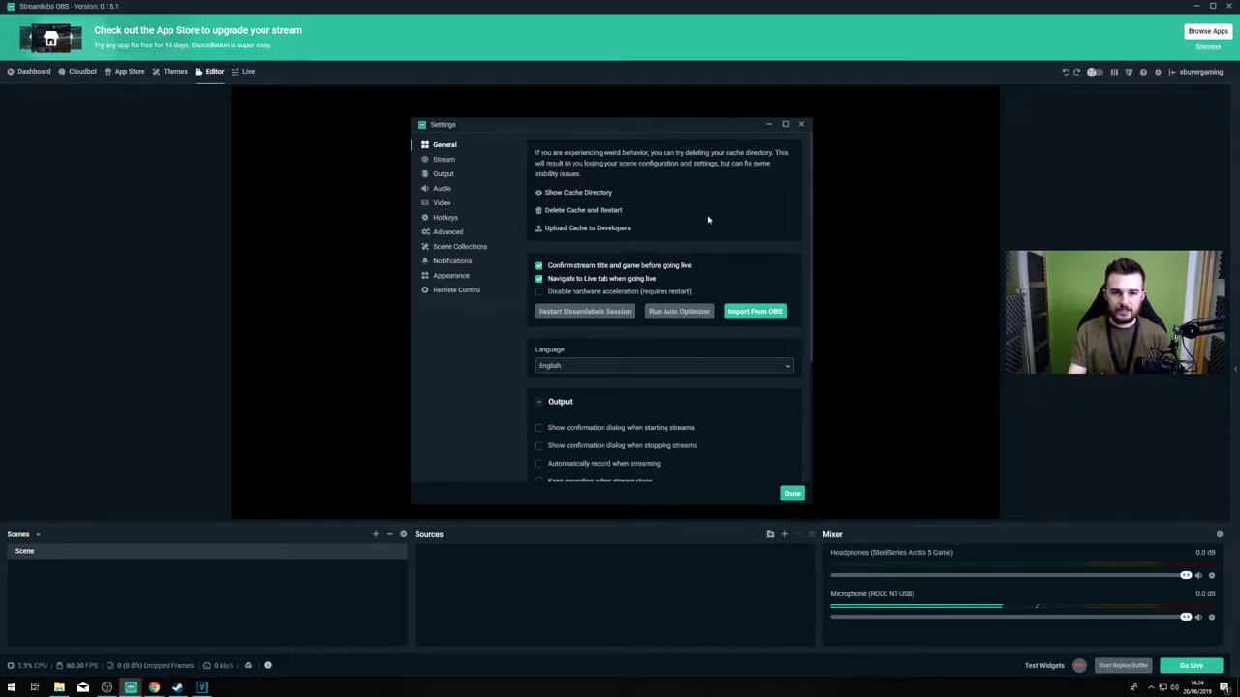
pyautogui.scroll(-1, 720, 216)
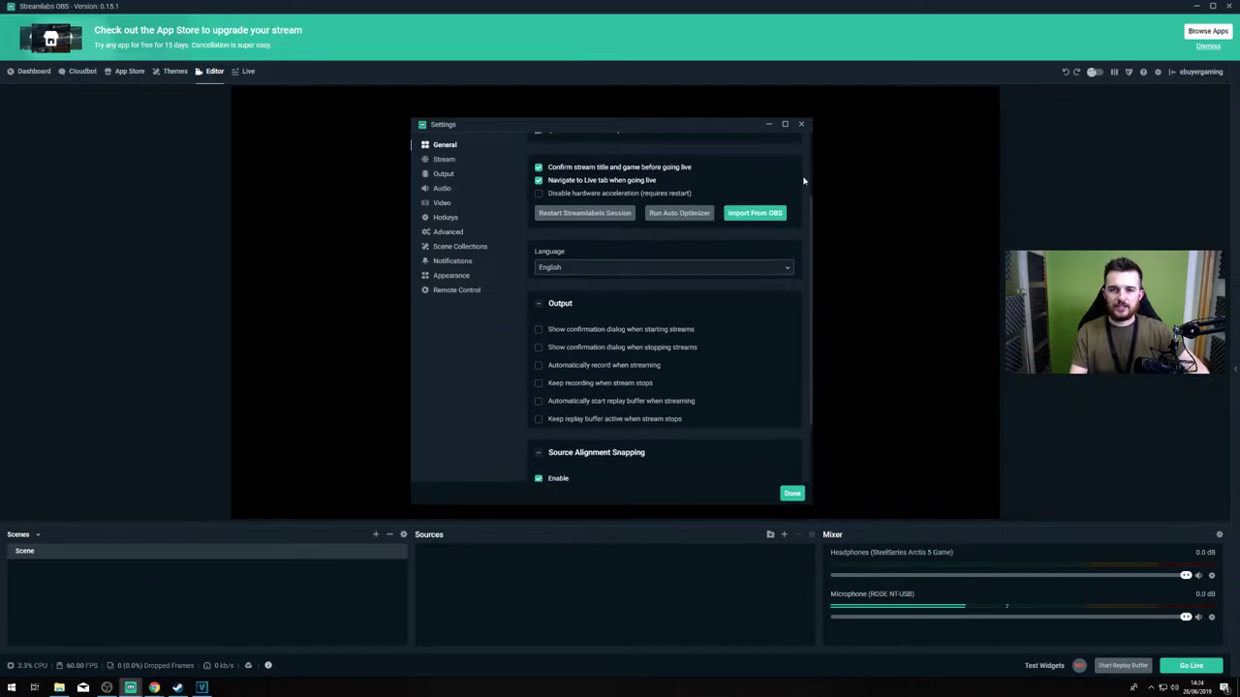
pyautogui.scroll(-1, 803, 180)
pyautogui.scroll(2, 804, 191)
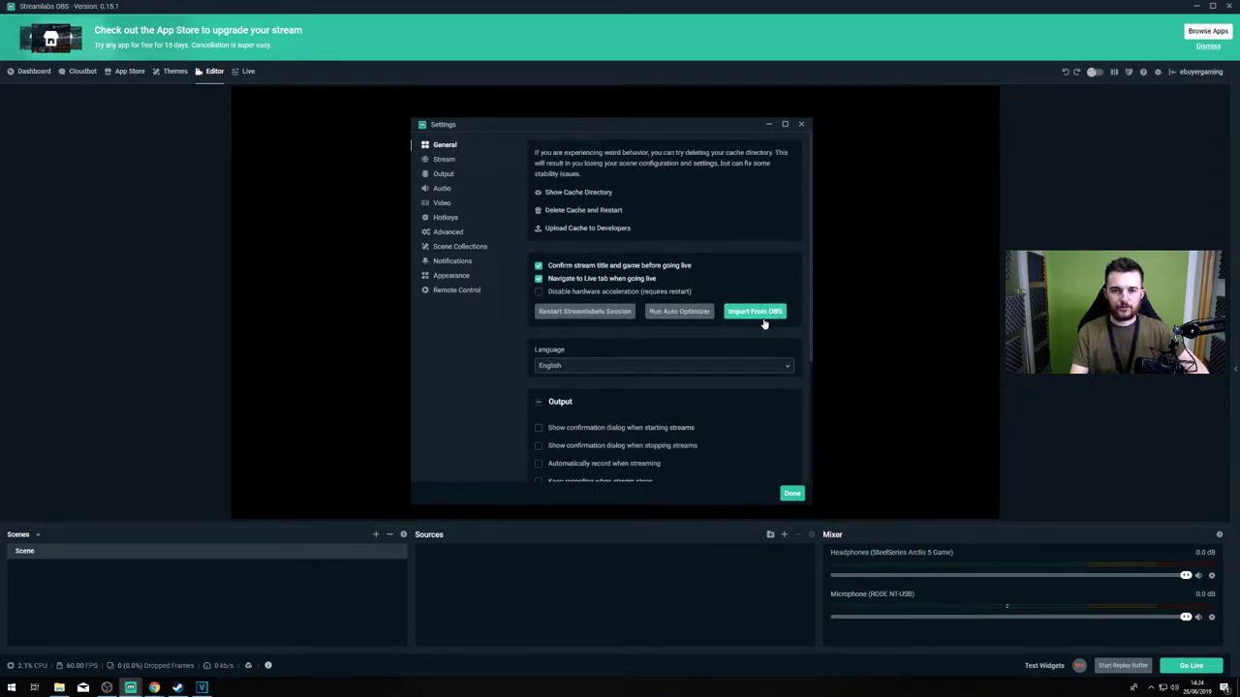
pyautogui.scroll(-2, 766, 290)
pyautogui.scroll(2, 766, 266)
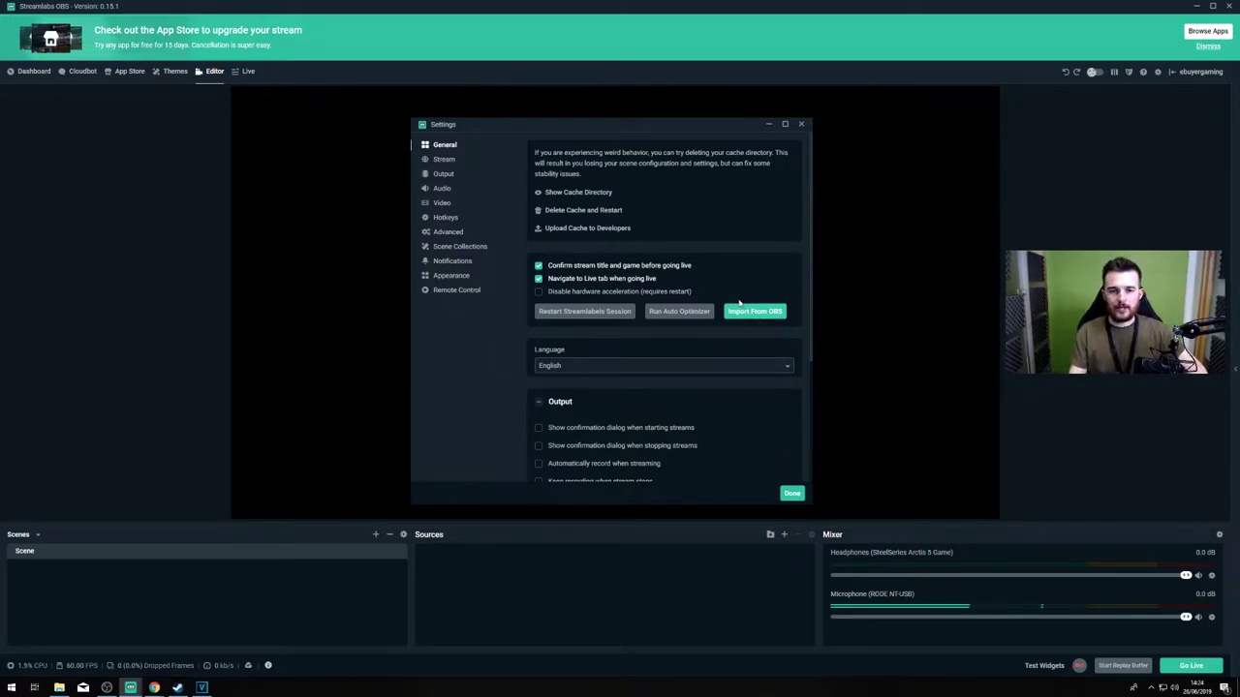
pyautogui.scroll(-3, 746, 329)
pyautogui.scroll(2, 765, 324)
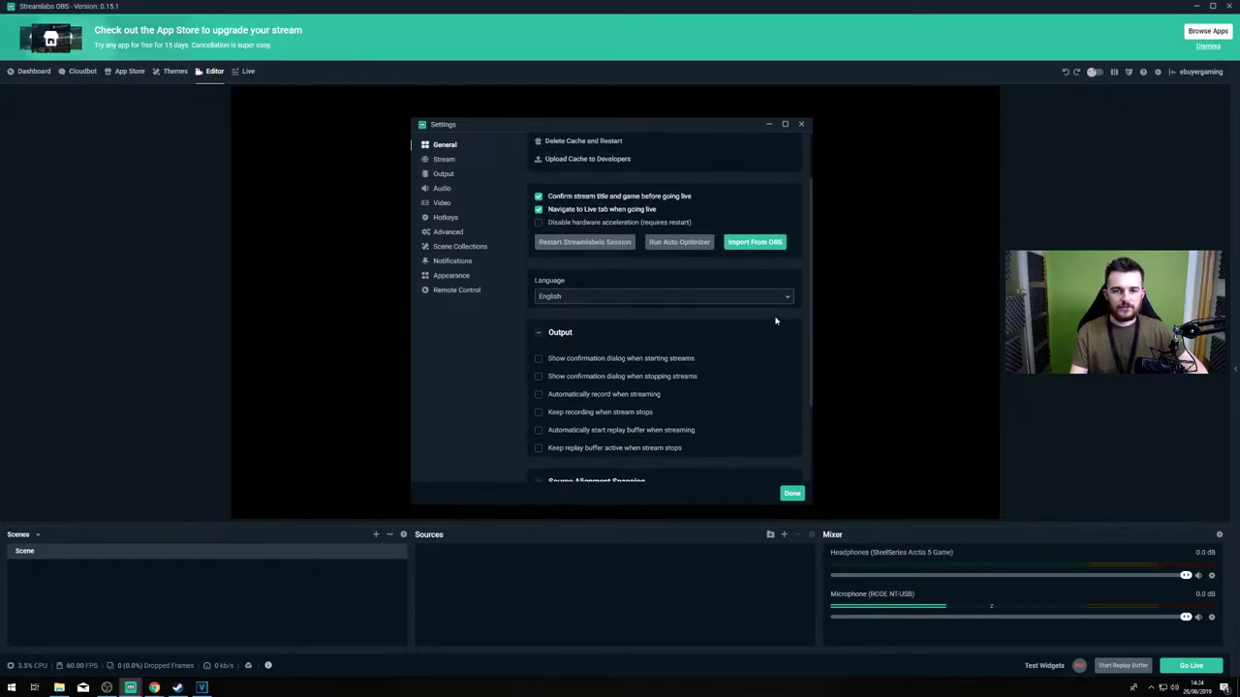
pyautogui.scroll(1, 779, 368)
pyautogui.scroll(-3, 786, 388)
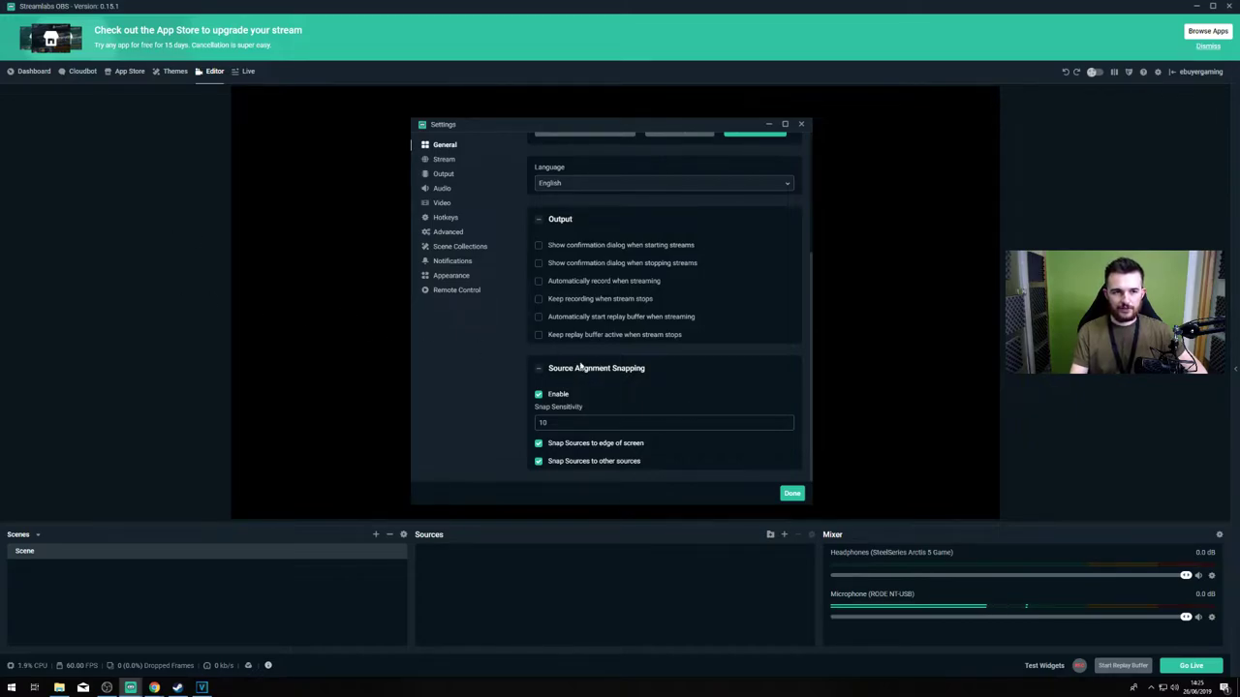
pyautogui.scroll(3, 708, 316)
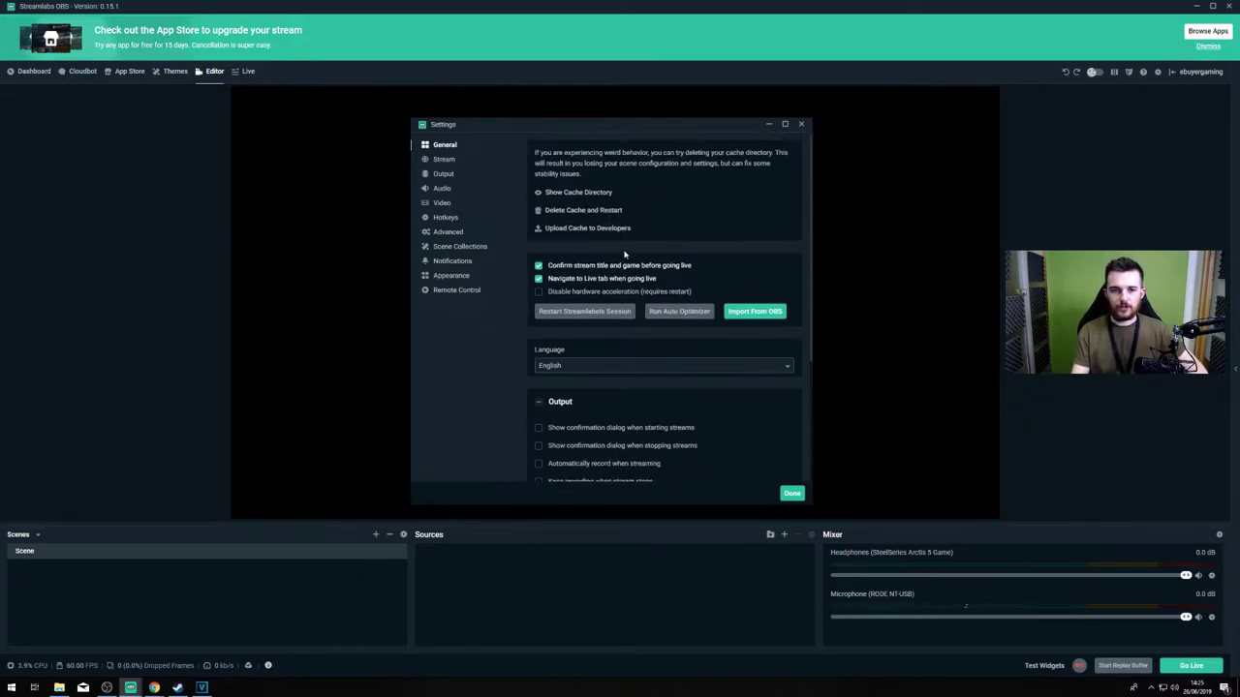
pyautogui.click(446, 162)
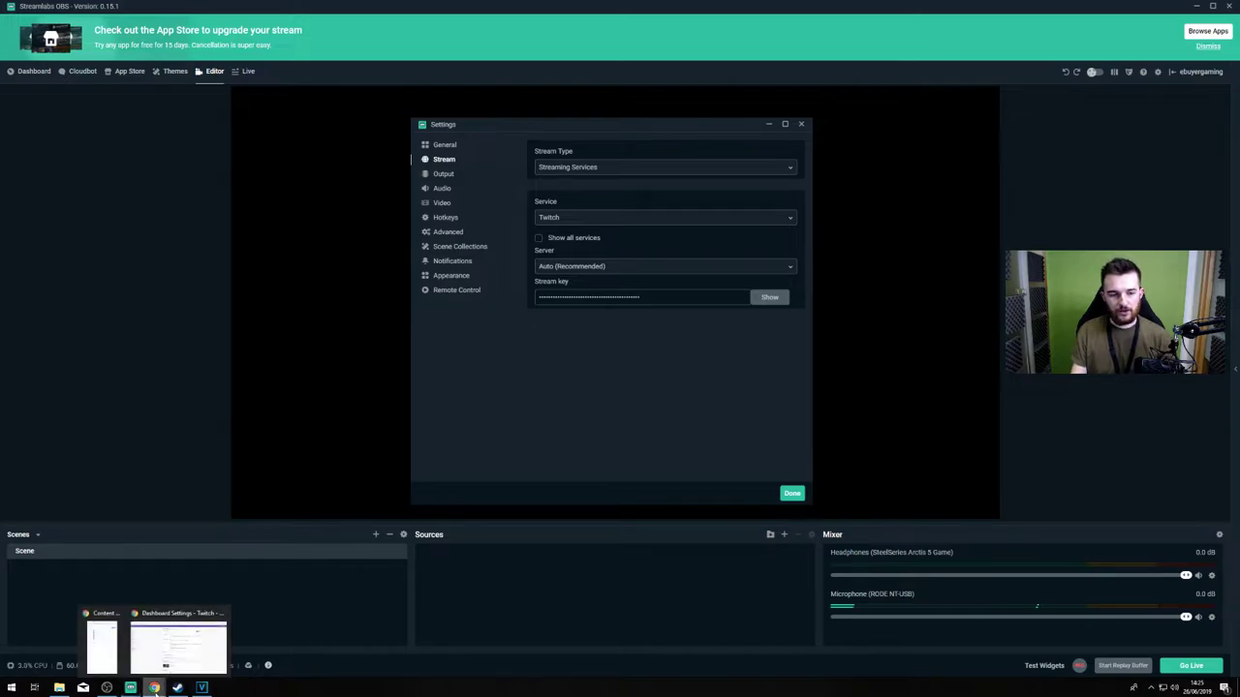
# Check the Twitch Stream Key & Preferences page, then return to Streamlabs OBS settings.
pyautogui.click(180, 639)
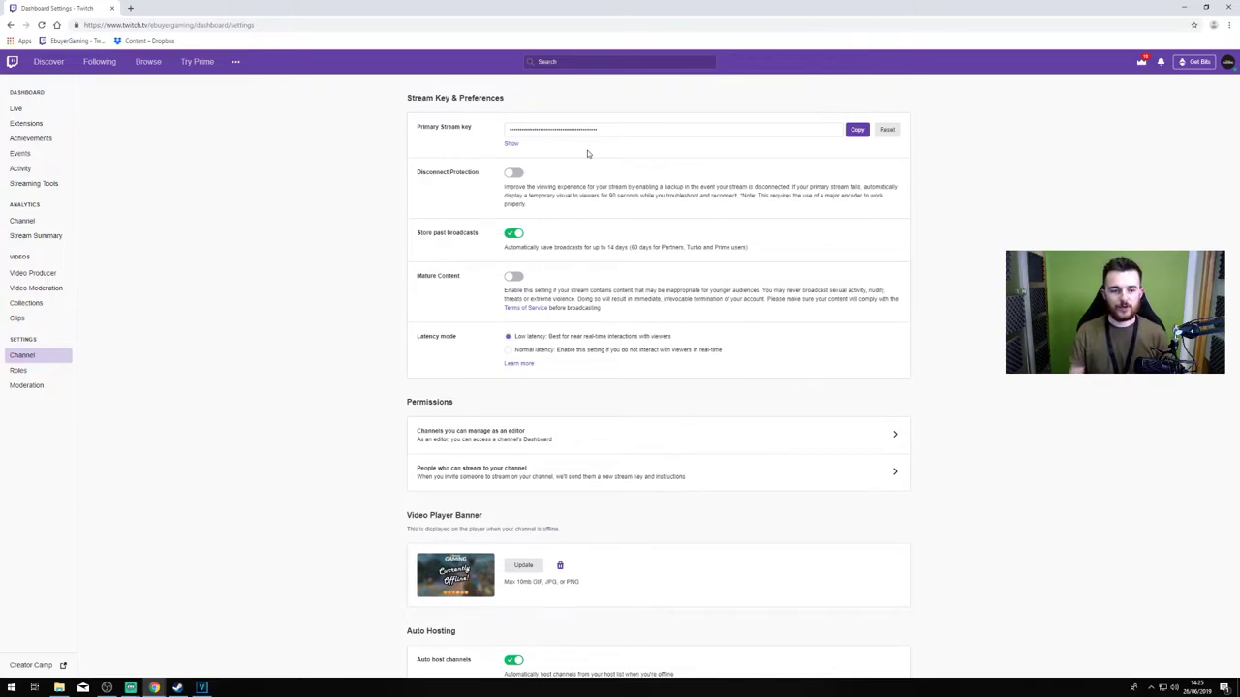
pyautogui.moveTo(130, 687)
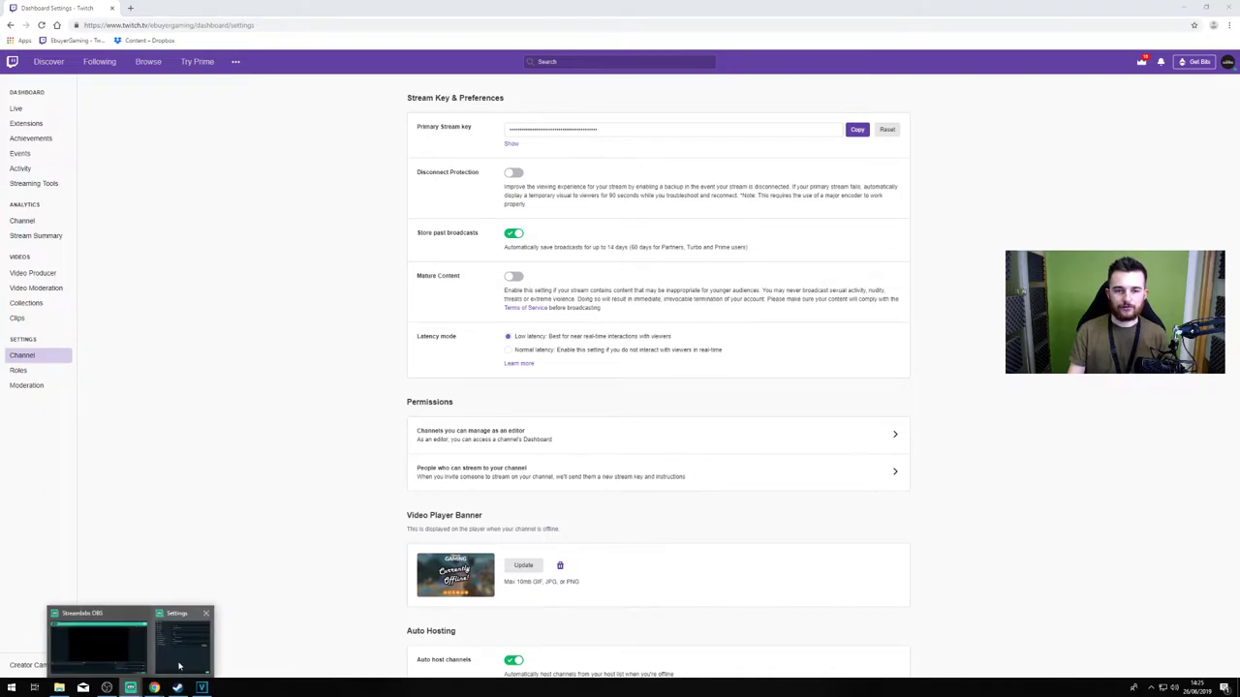
pyautogui.click(144, 620)
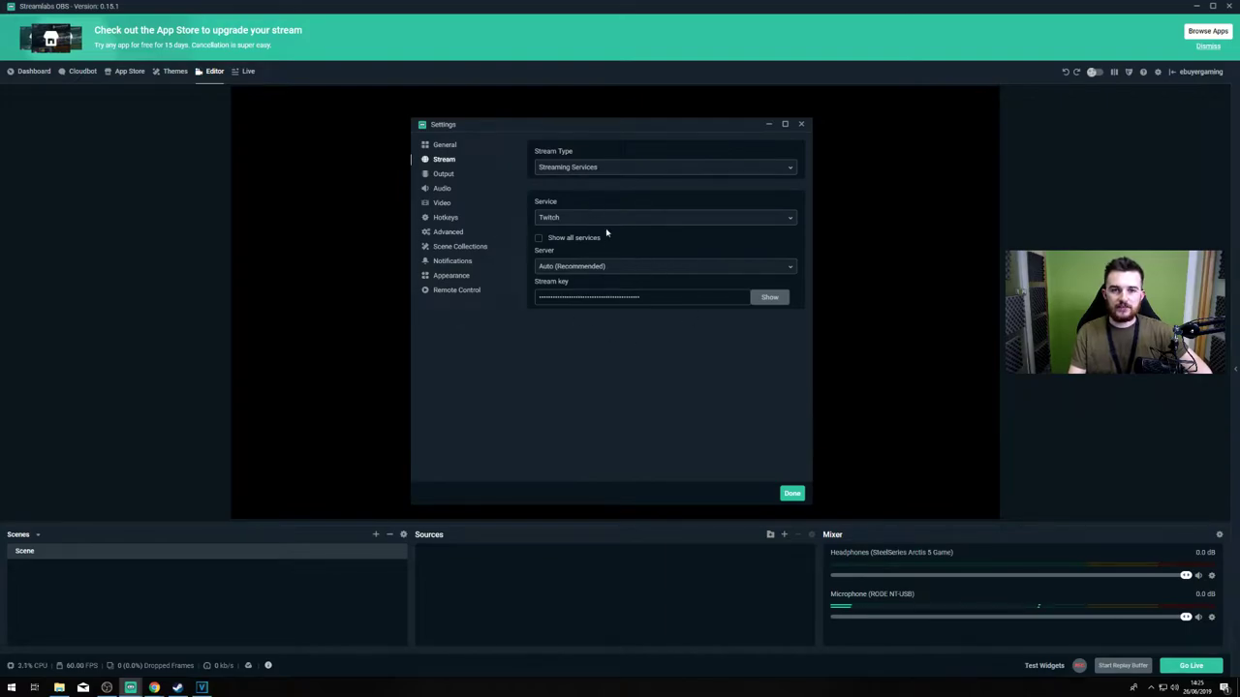
# Keep the Twitch server on Auto (Recommended) and go to the Output settings.
pyautogui.click(579, 266)
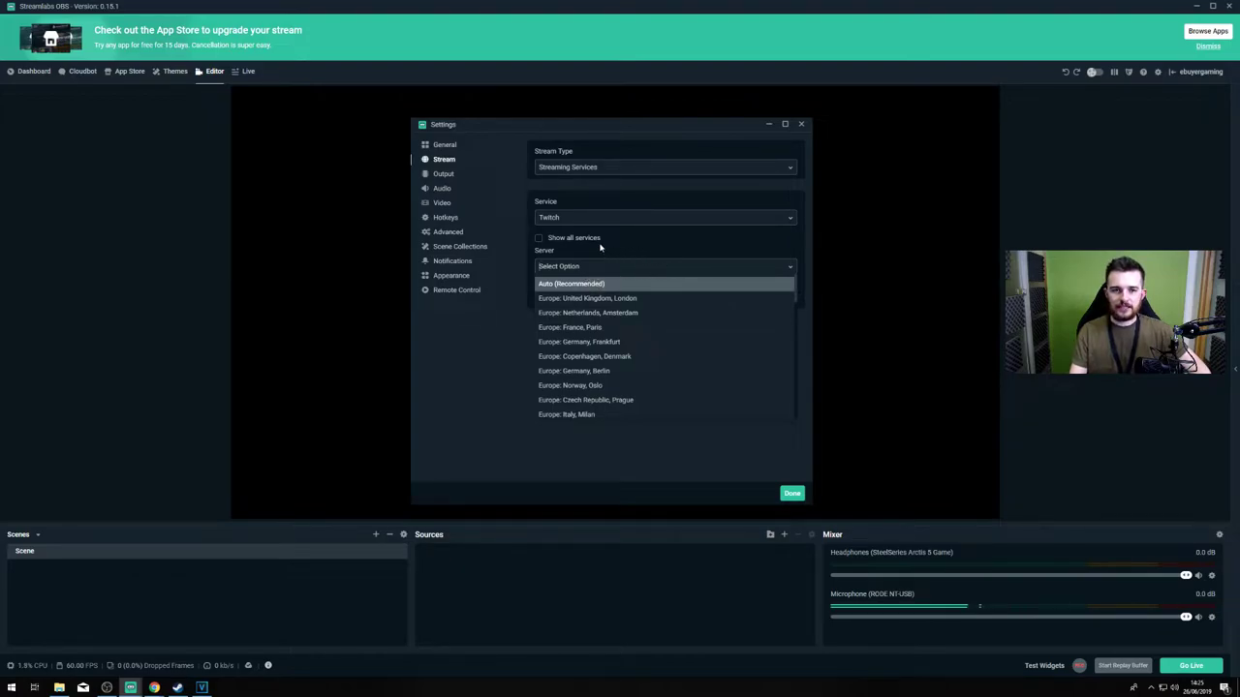
pyautogui.click(616, 251)
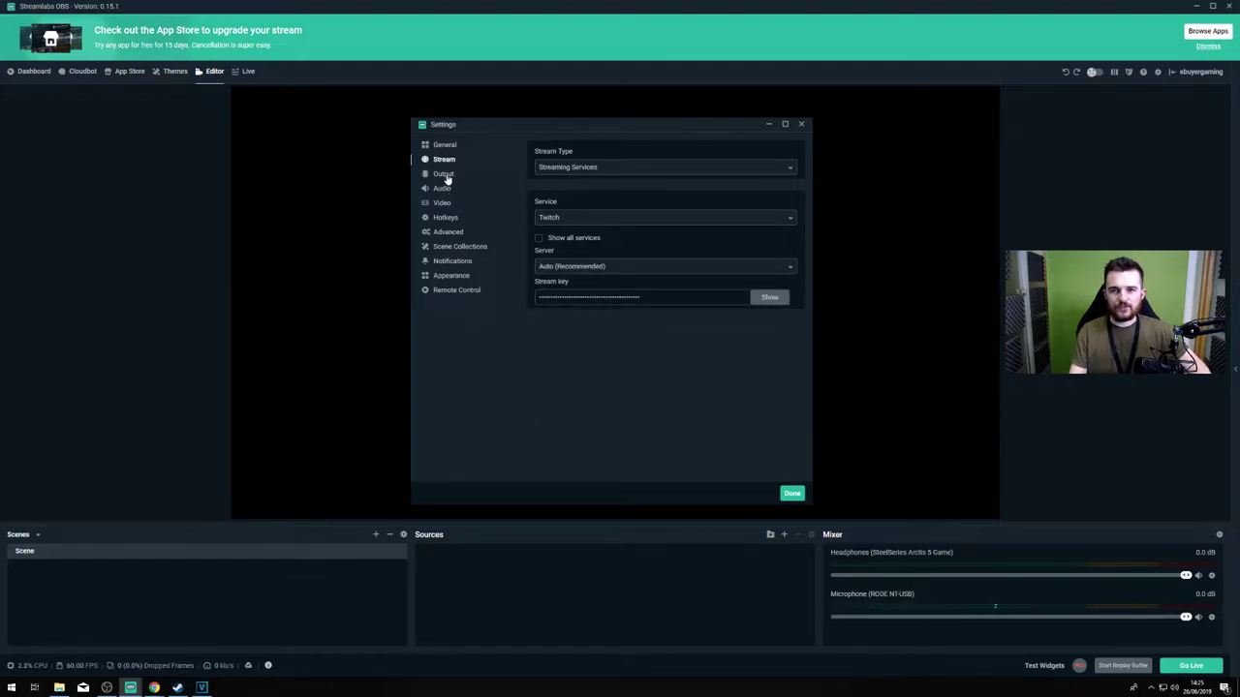
pyautogui.click(446, 175)
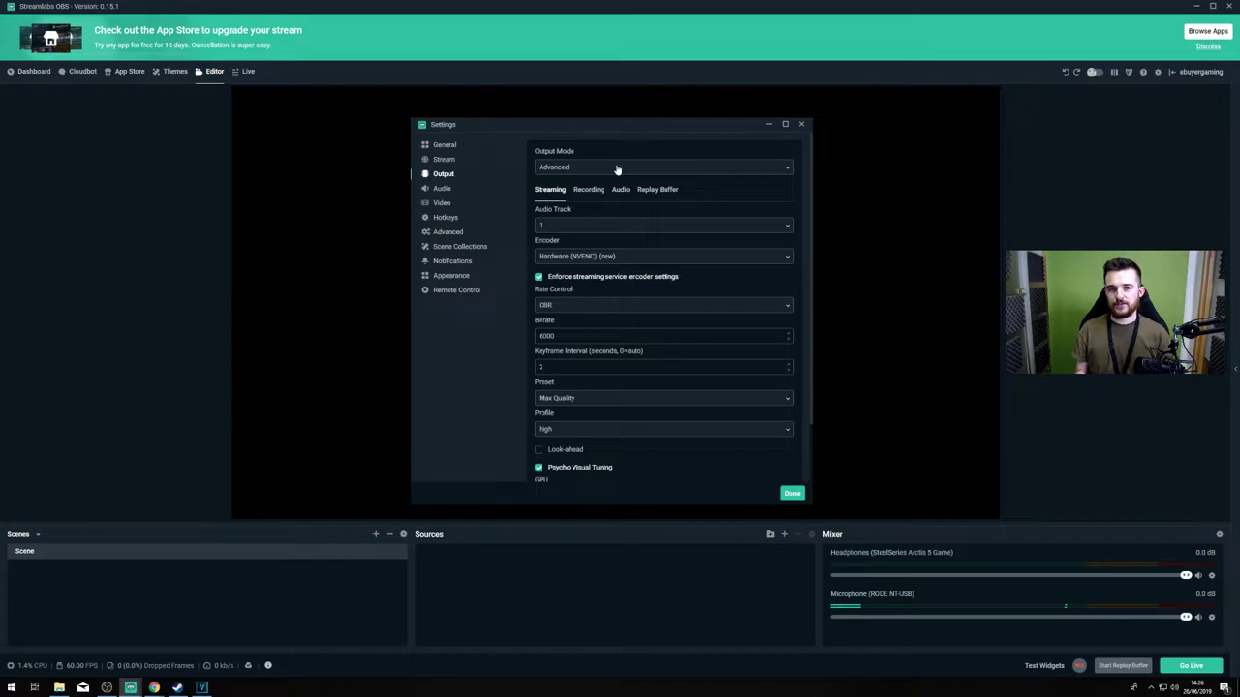
# Compare the encoder options and settle on Hardware (NVENC) (new) for streaming.
pyautogui.click(613, 257)
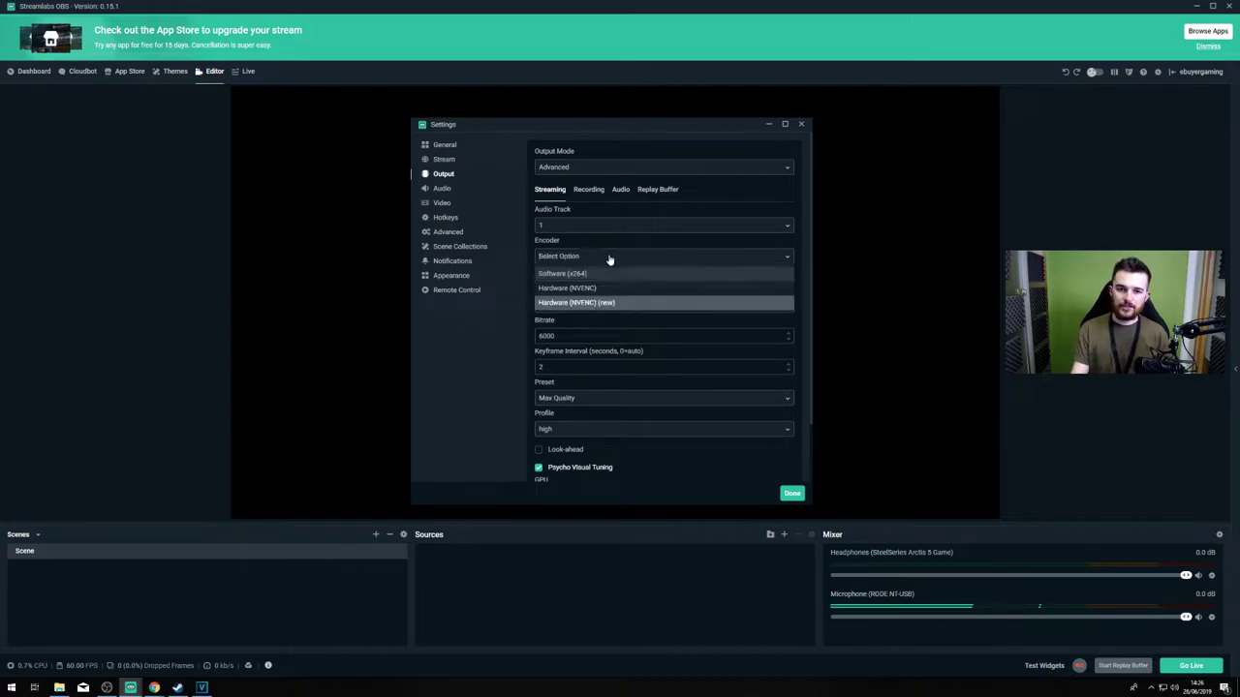
pyautogui.click(587, 274)
pyautogui.click(604, 260)
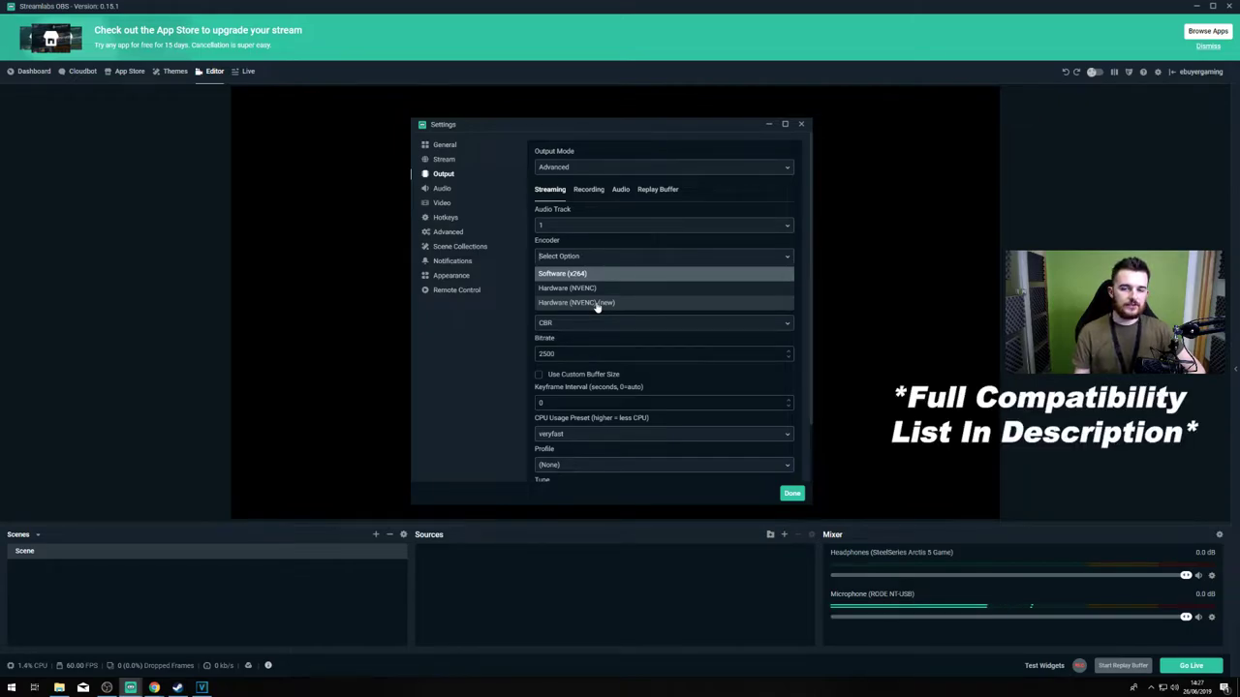
pyautogui.click(598, 306)
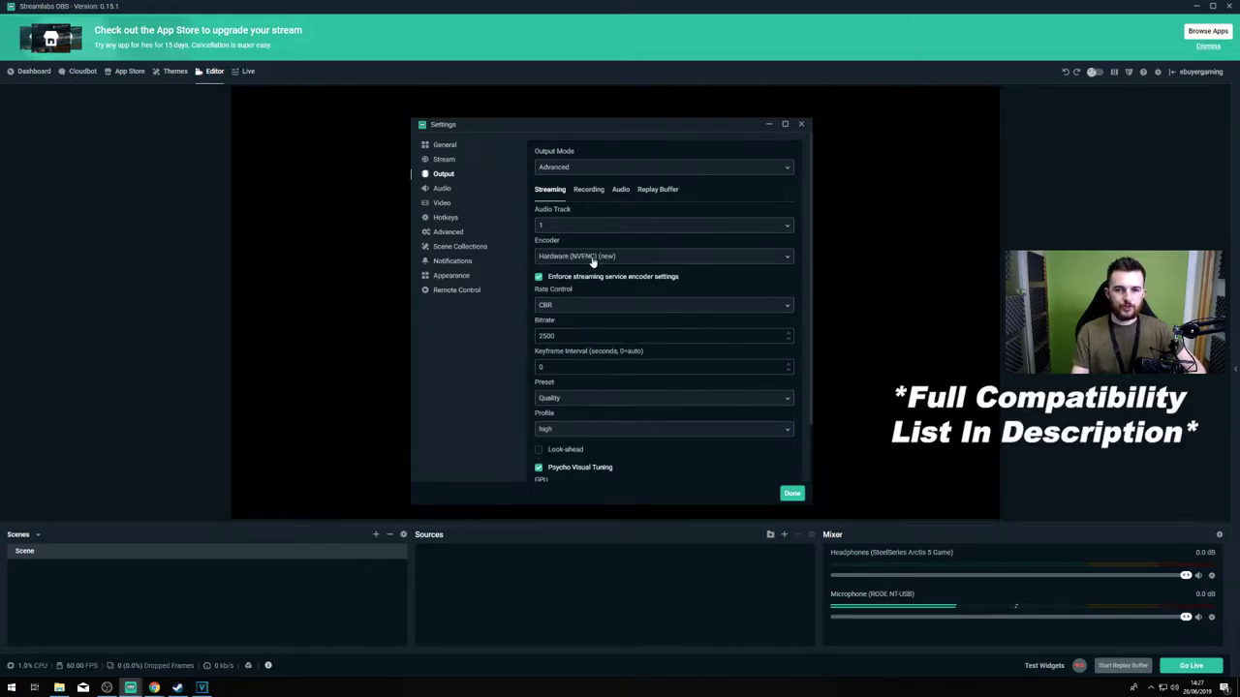
pyautogui.click(593, 259)
pyautogui.click(591, 289)
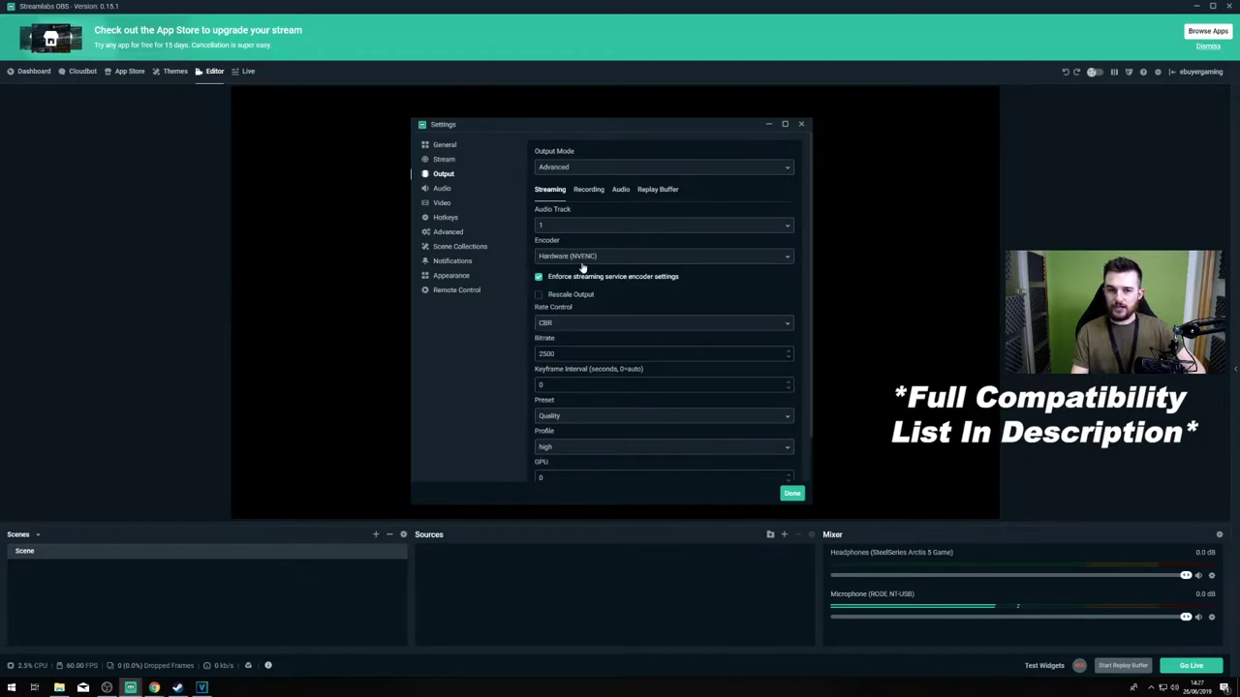
pyautogui.click(584, 260)
pyautogui.click(591, 304)
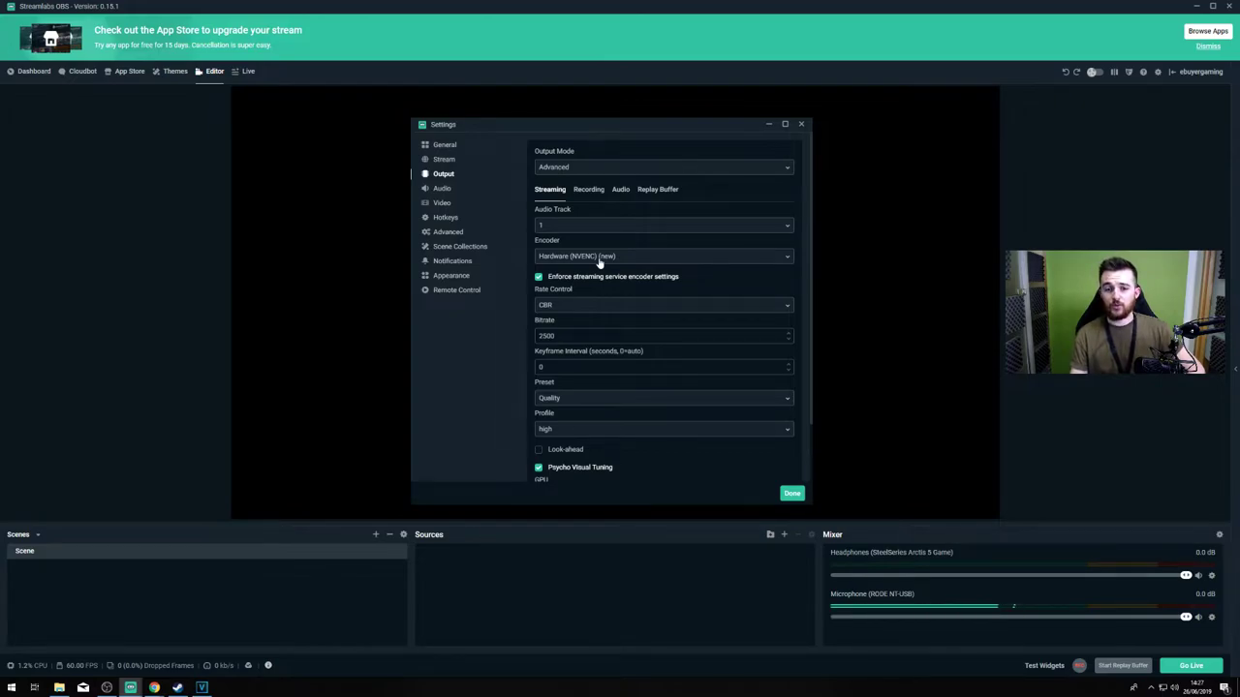
pyautogui.click(599, 260)
pyautogui.click(593, 275)
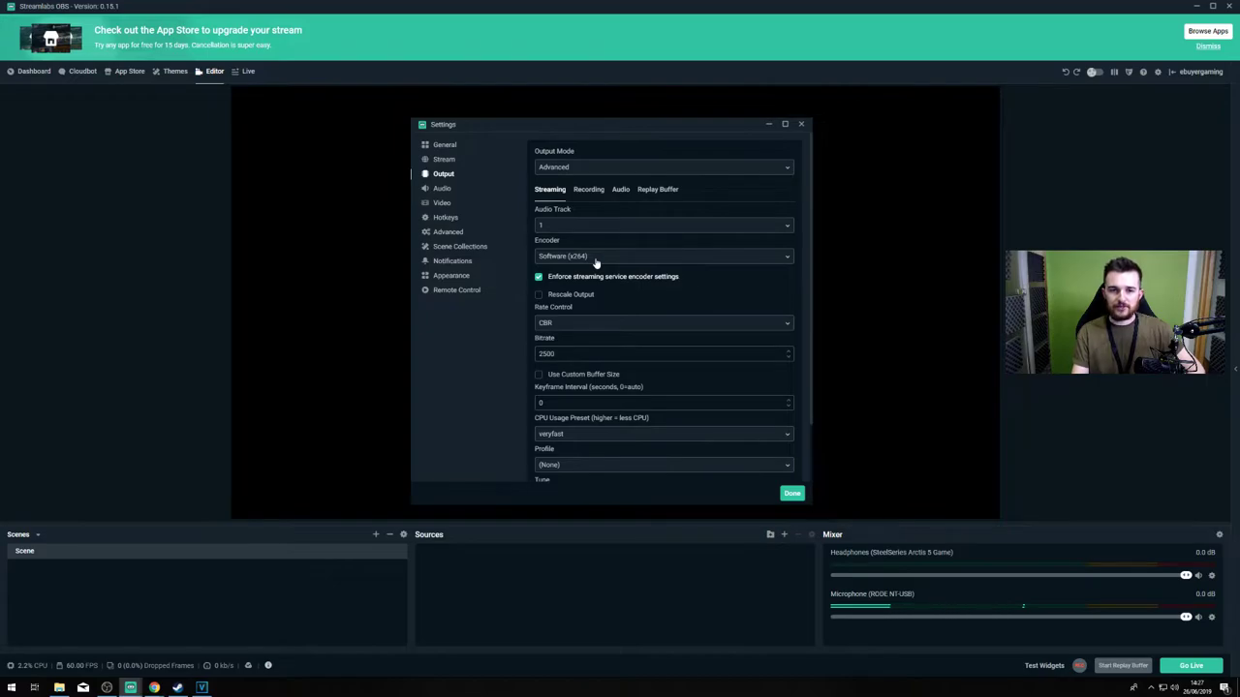
pyautogui.click(595, 258)
pyautogui.click(592, 306)
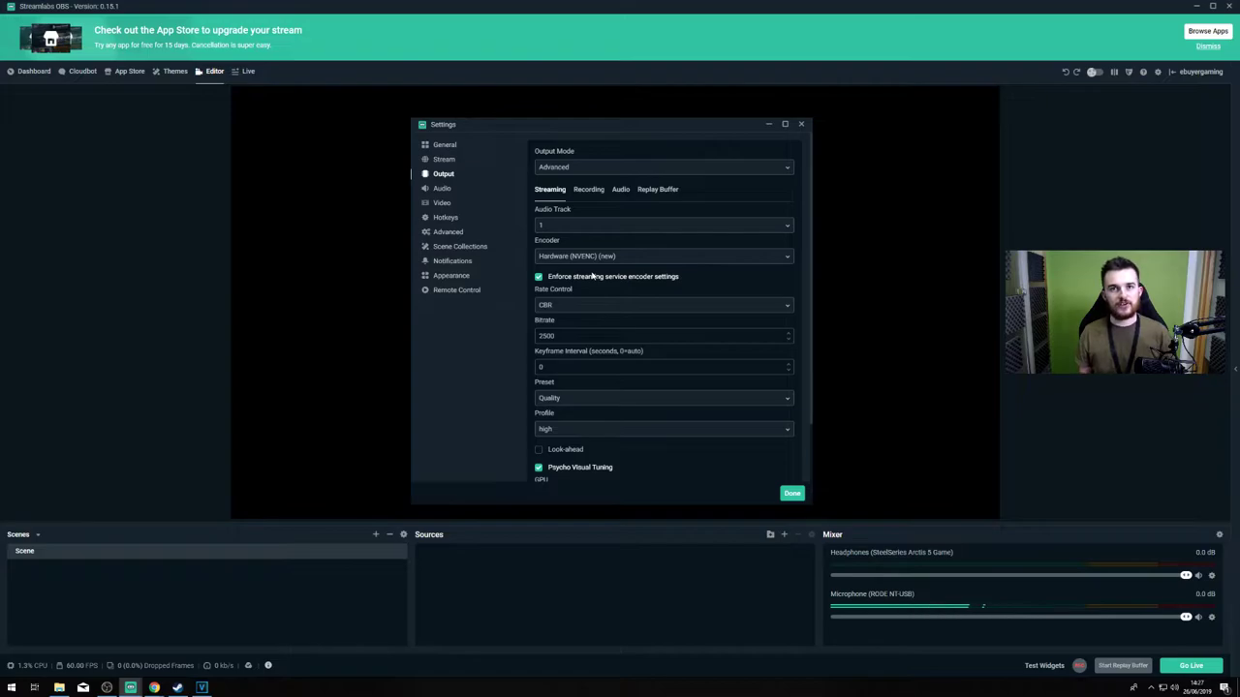
pyautogui.click(589, 259)
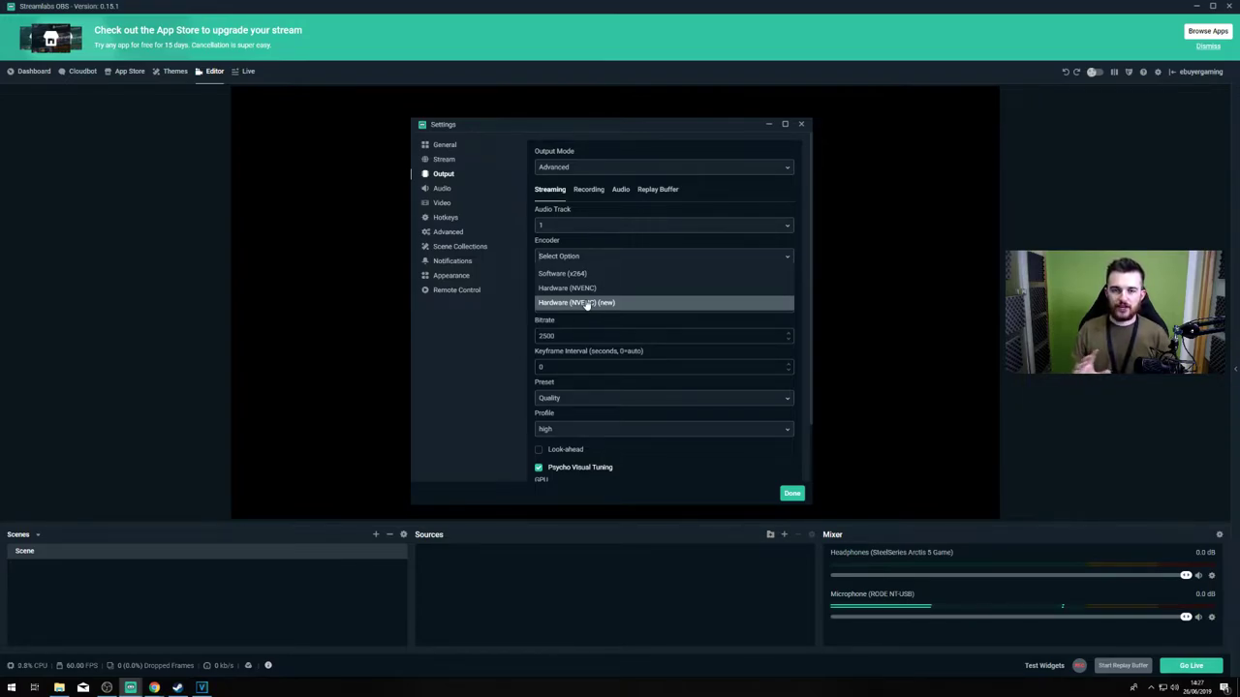
pyautogui.click(586, 303)
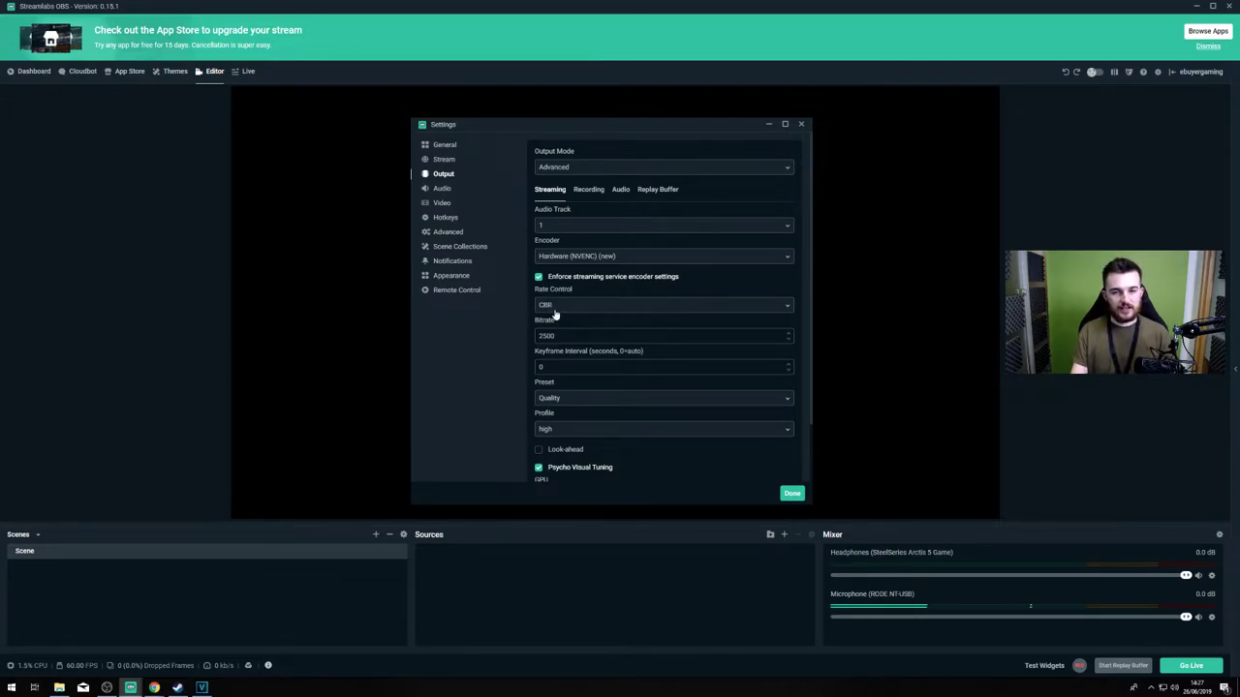
# Change the stream bitrate to 6000 with a 2-second keyframe interval.
pyautogui.moveTo(558, 336); pyautogui.dragTo(536, 337)
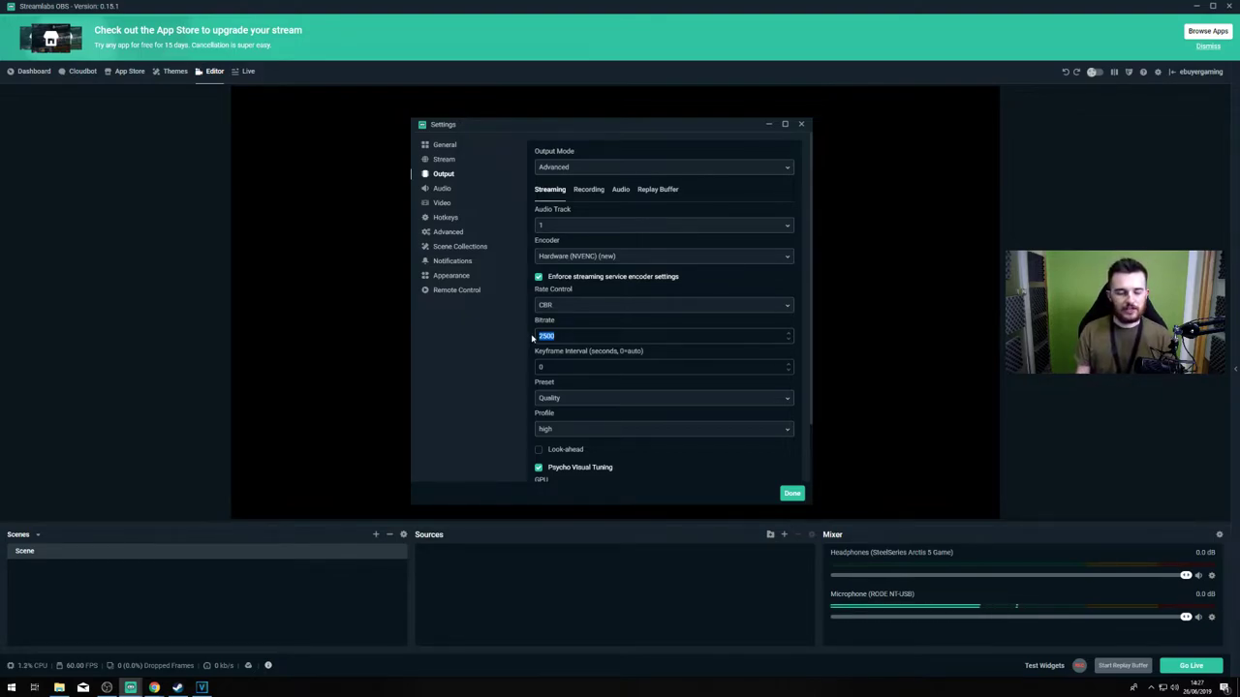
pyautogui.write('6000')
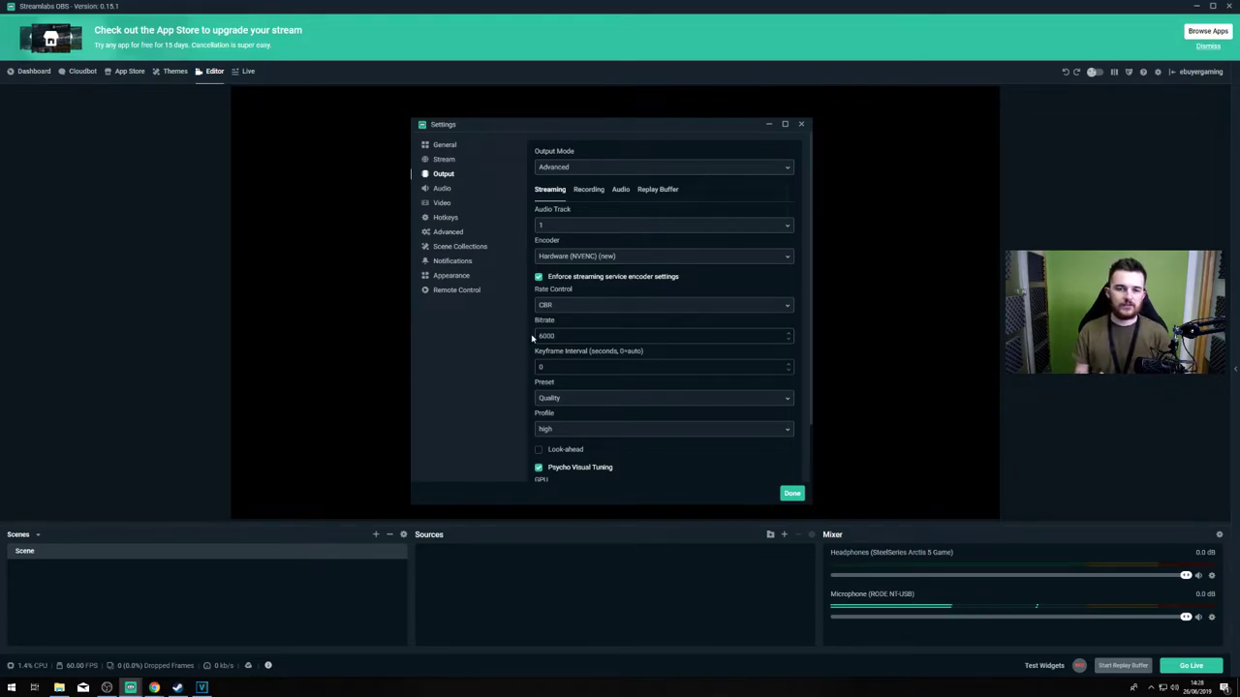
pyautogui.press('Tab')
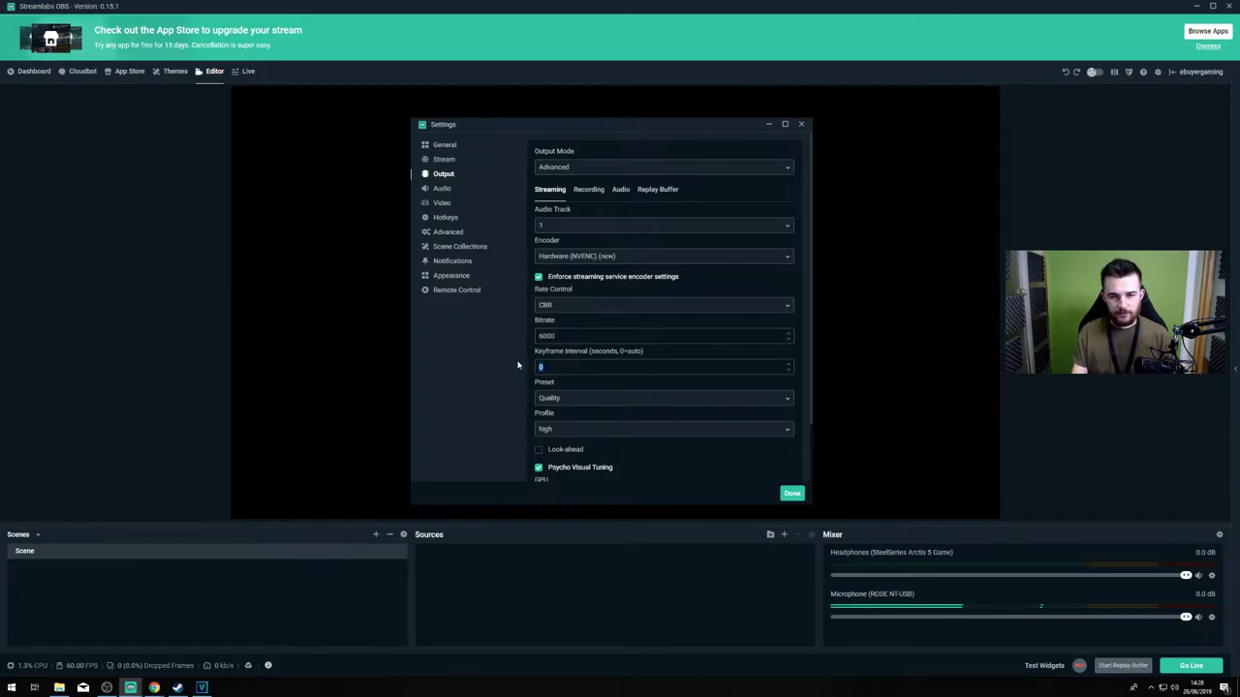
pyautogui.write('2')
pyautogui.scroll(-1, 560, 388)
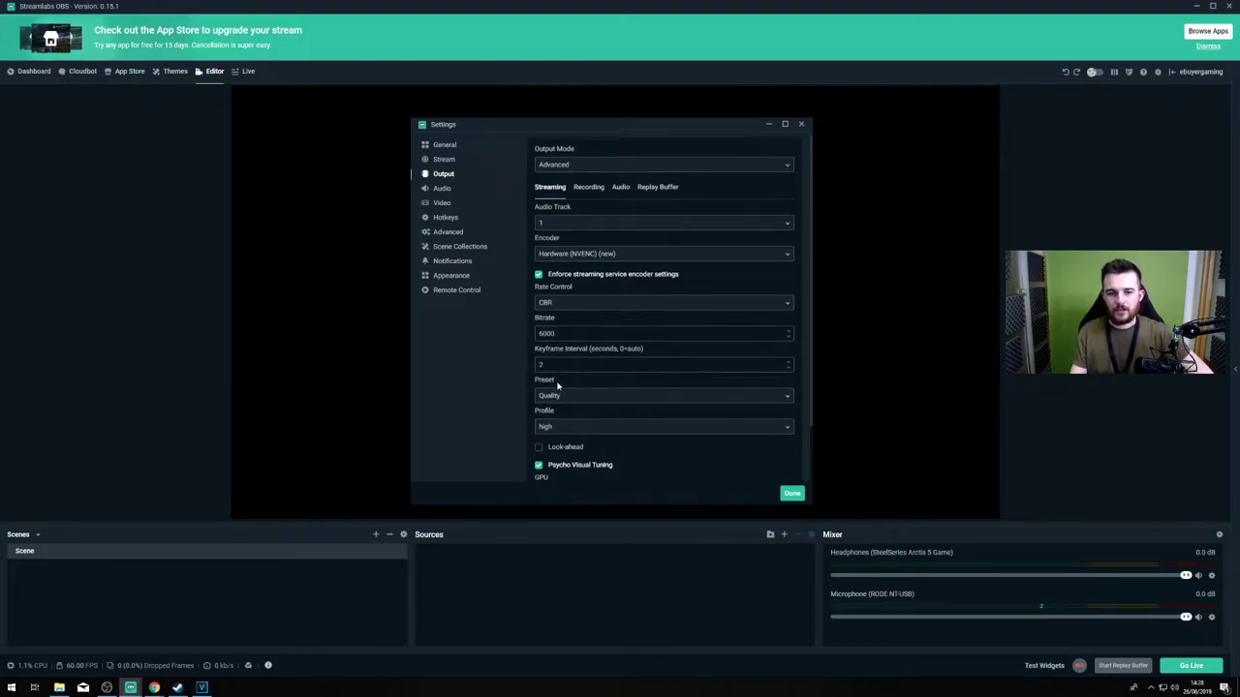
pyautogui.click(589, 350)
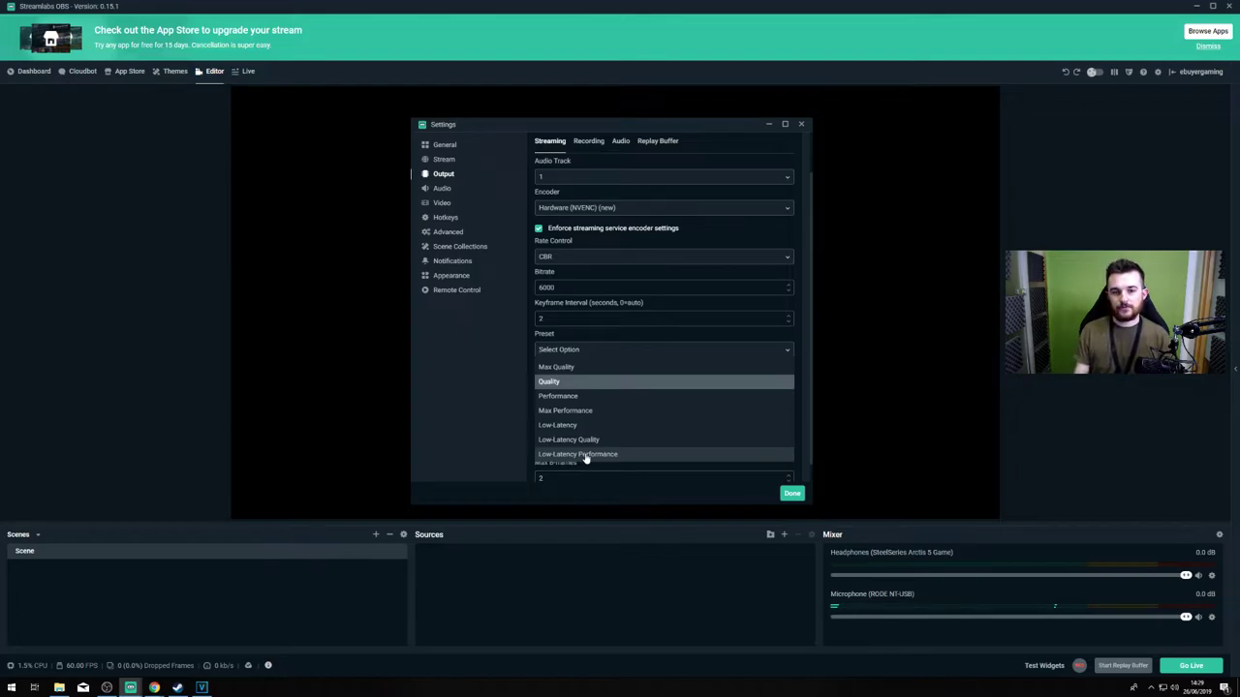
# Set the NVENC preset to Max Quality, keep the high profile, and check Max B-frames.
pyautogui.click(579, 368)
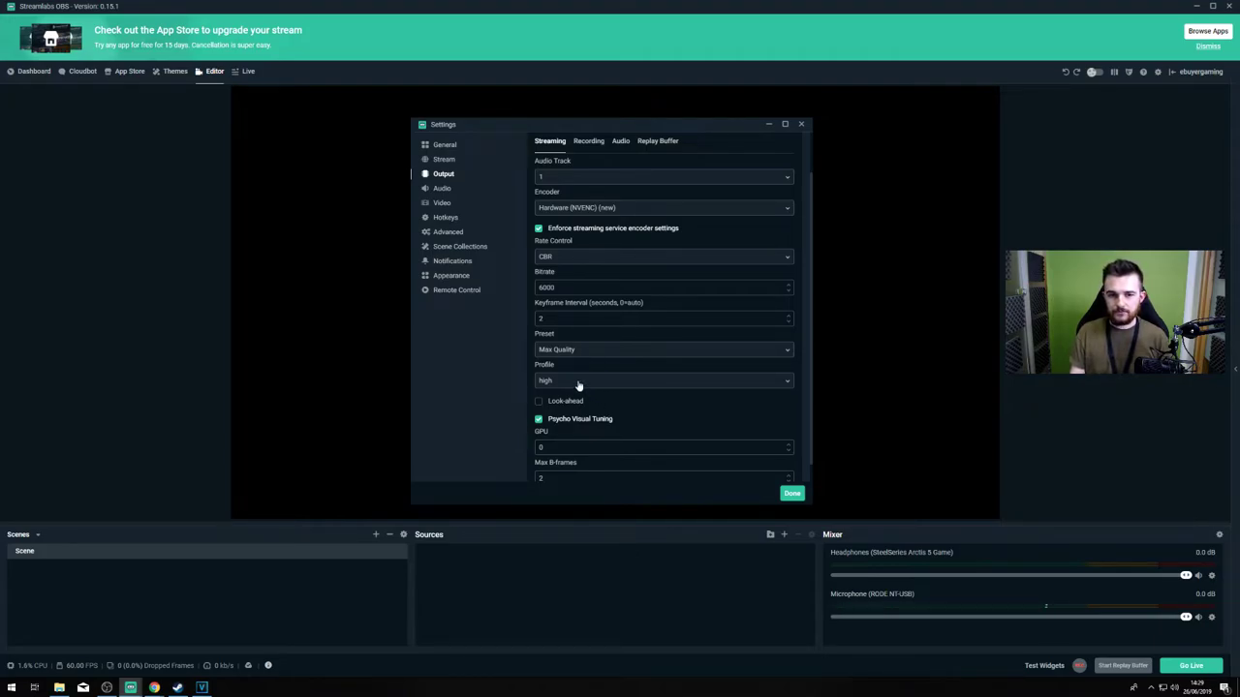
pyautogui.click(579, 386)
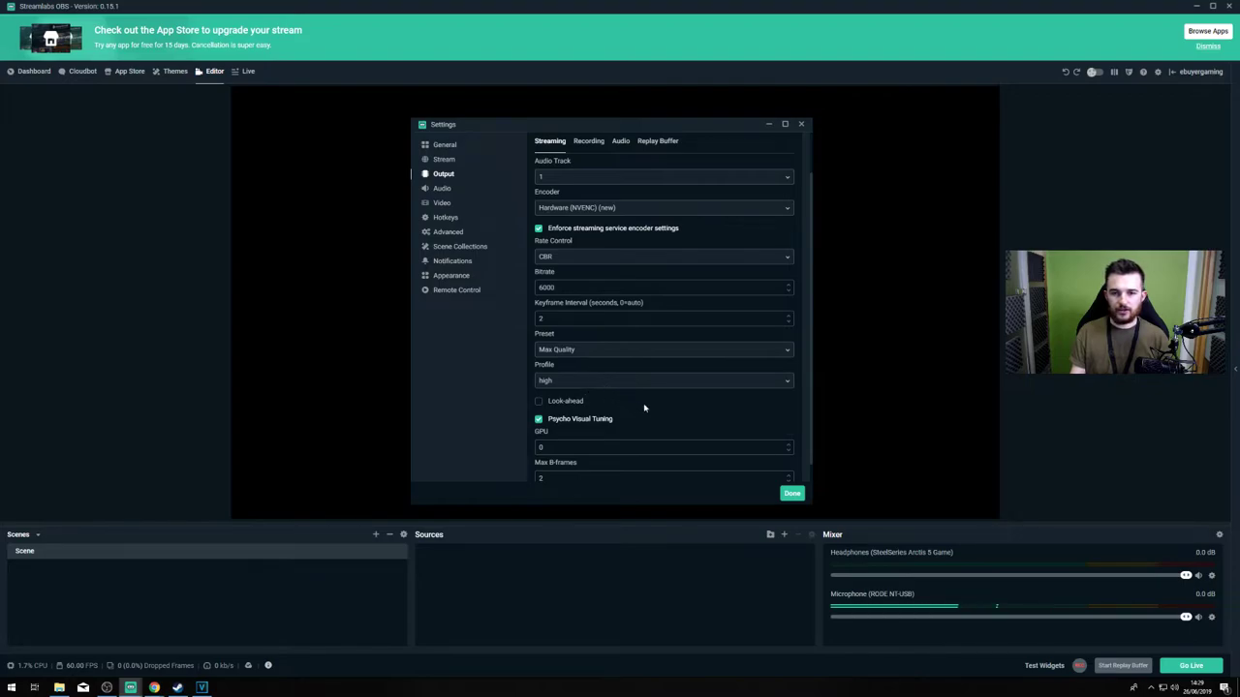
pyautogui.click(626, 383)
pyautogui.click(606, 394)
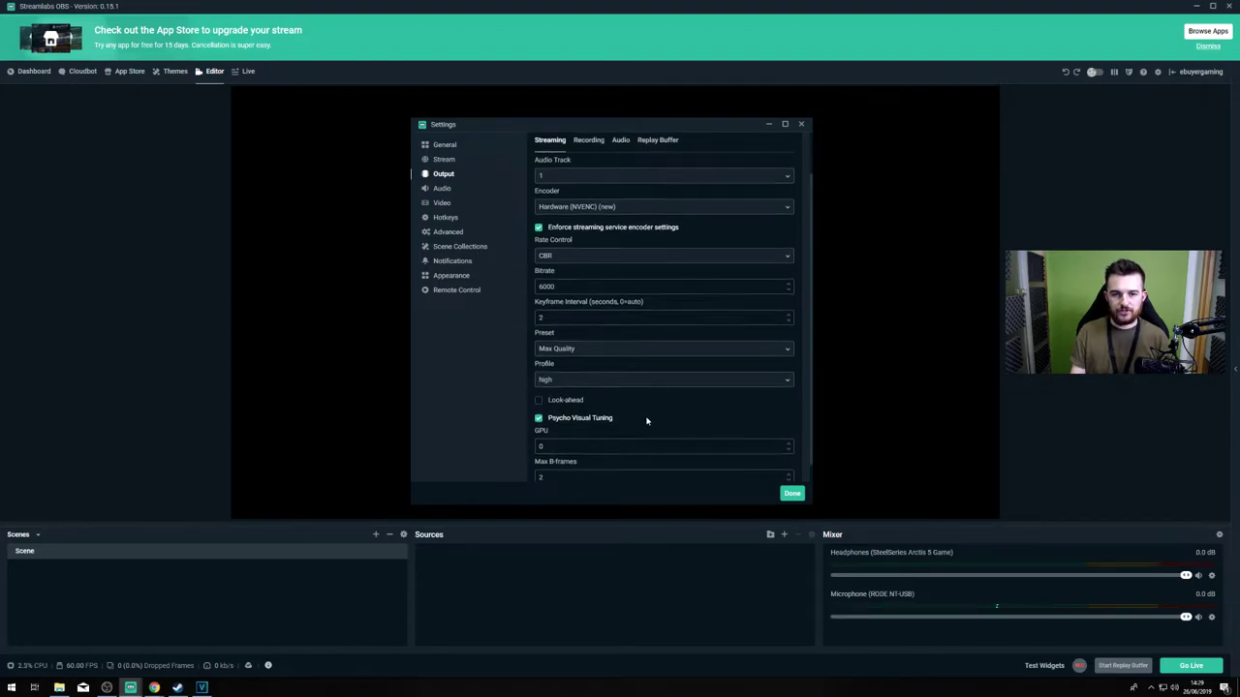
pyautogui.scroll(-1, 647, 421)
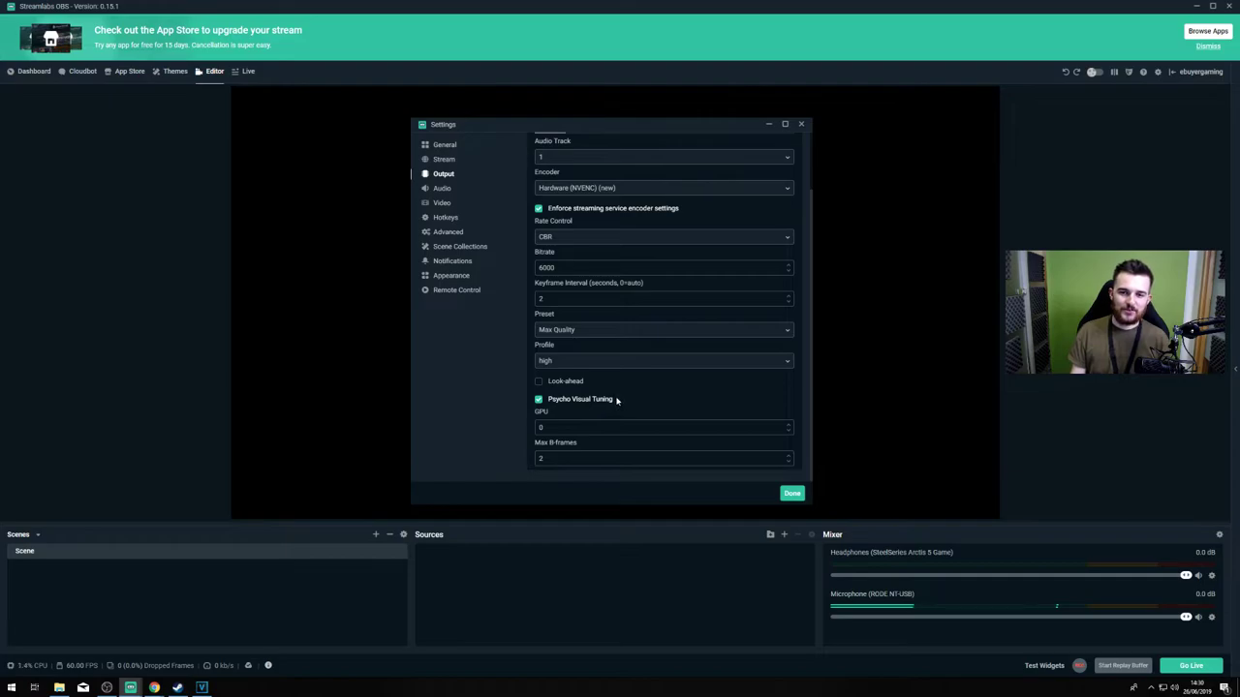
pyautogui.click(572, 460)
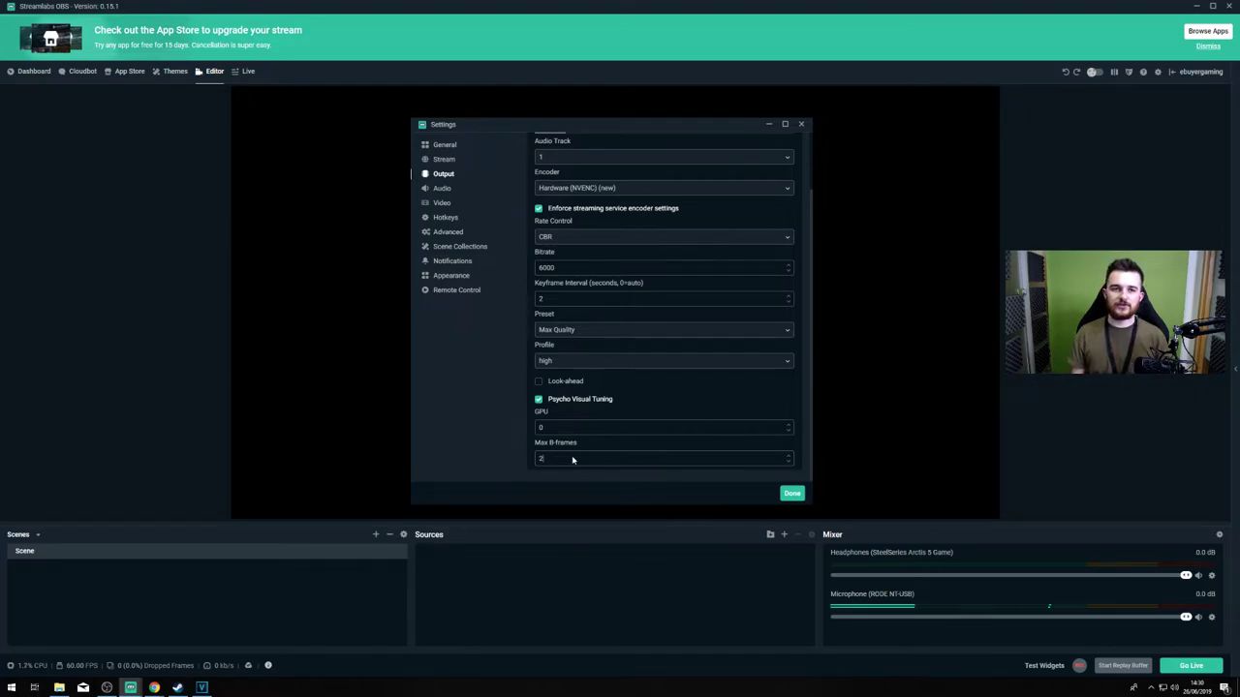
# Set the audio sample rate to 44.1khz.
pyautogui.click(450, 190)
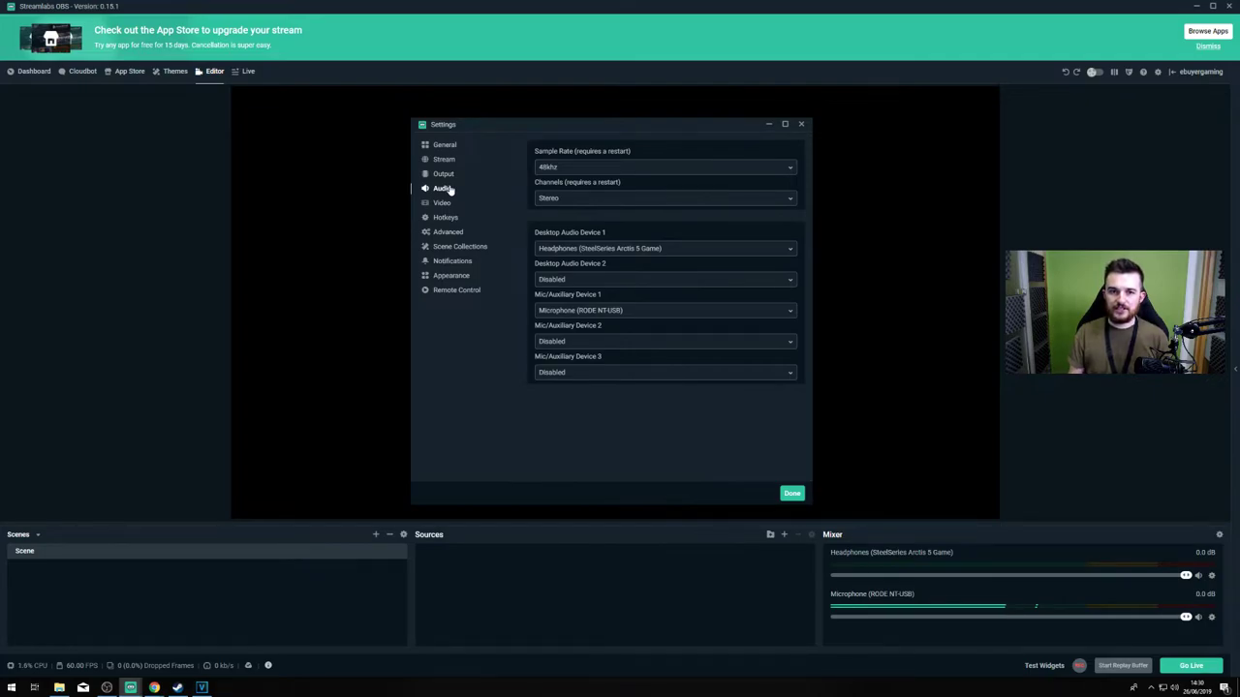
pyautogui.click(589, 166)
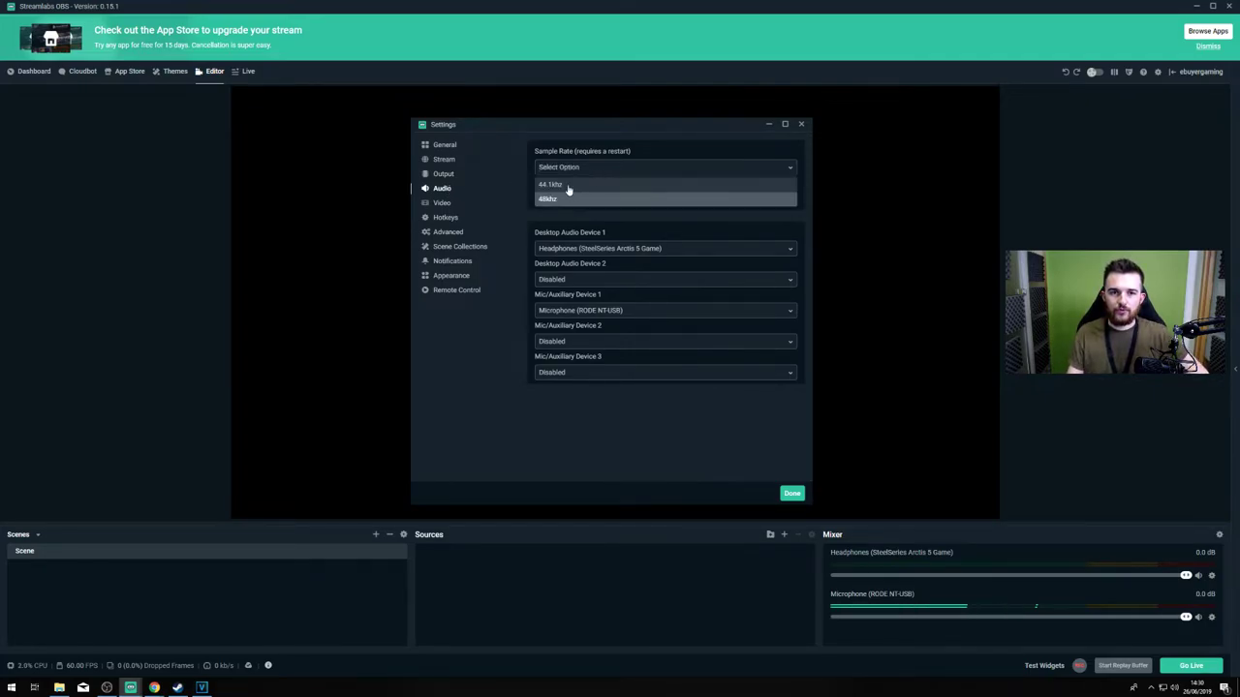
pyautogui.click(572, 185)
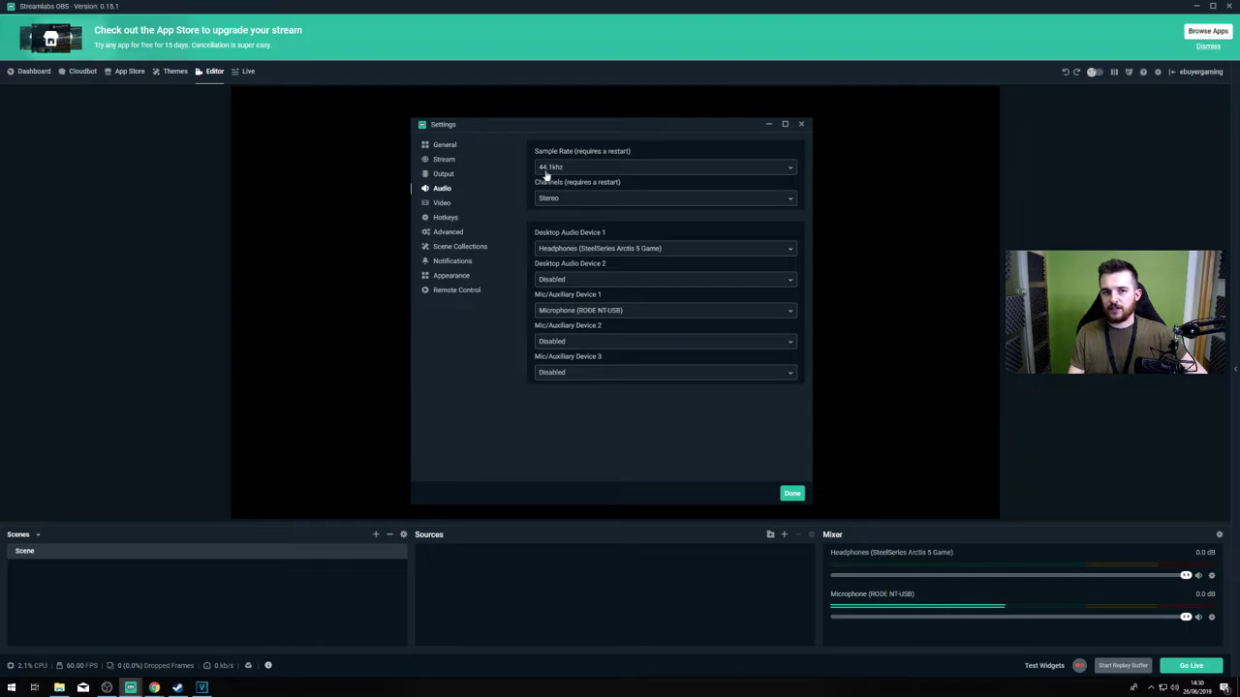
pyautogui.click(600, 169)
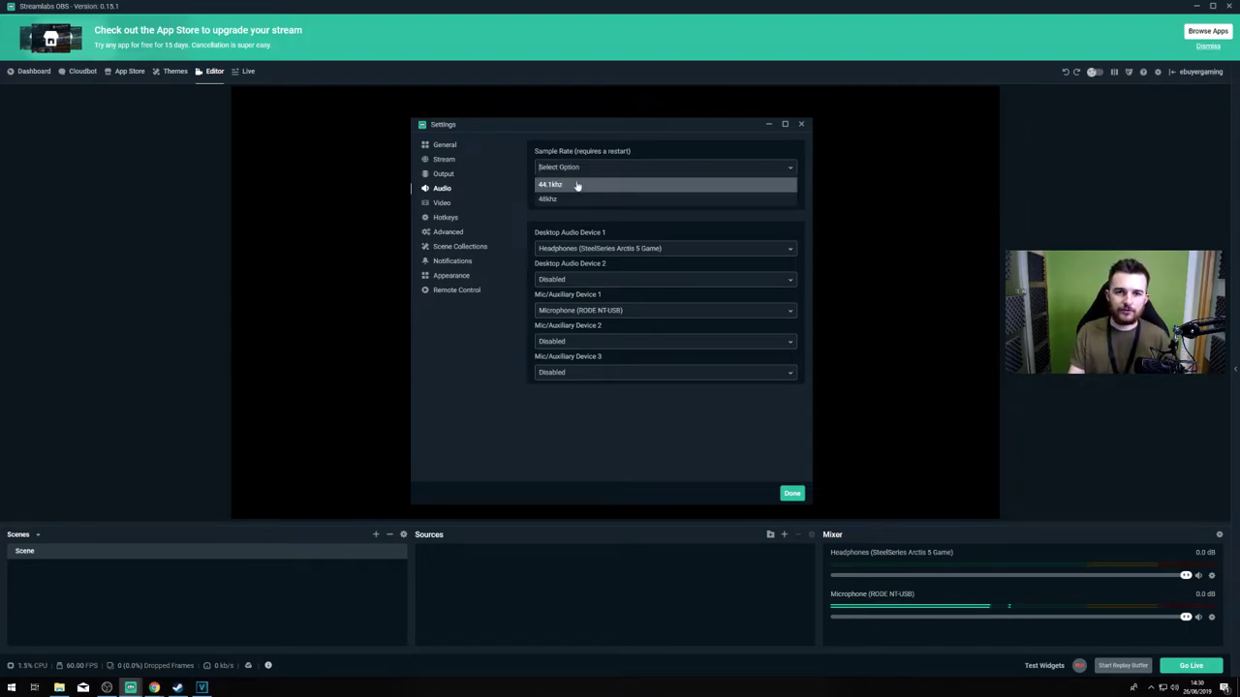
pyautogui.click(581, 184)
pyautogui.click(563, 184)
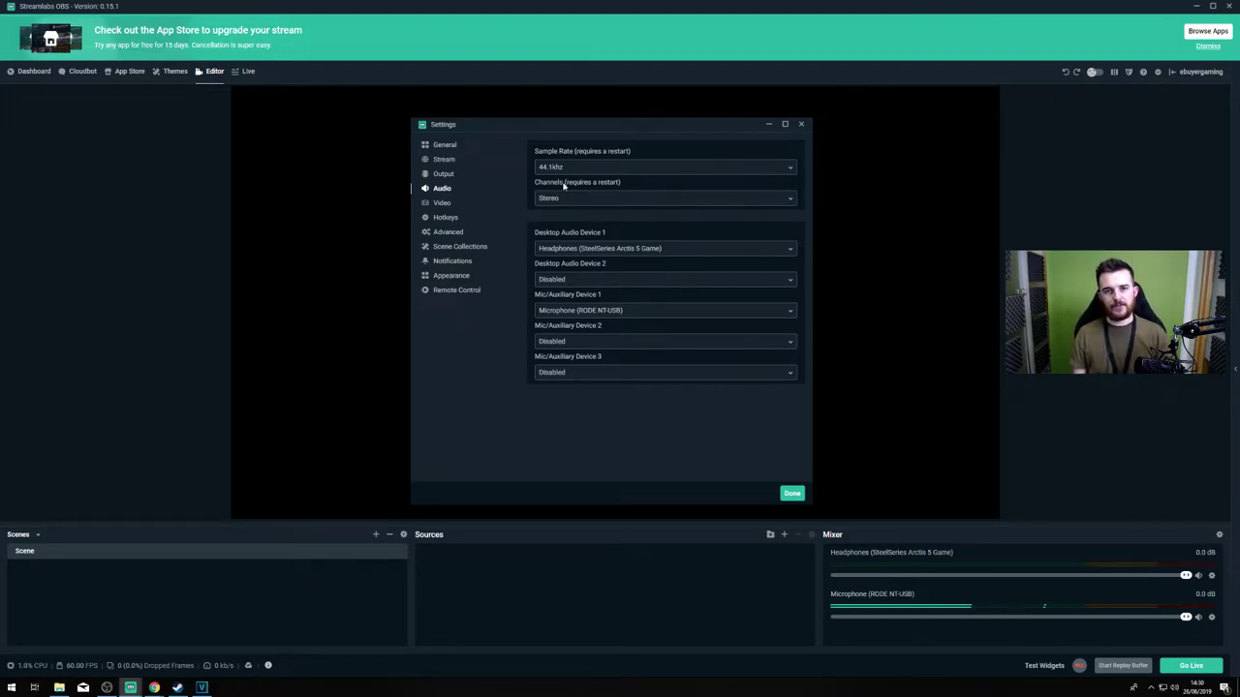
pyautogui.click(562, 166)
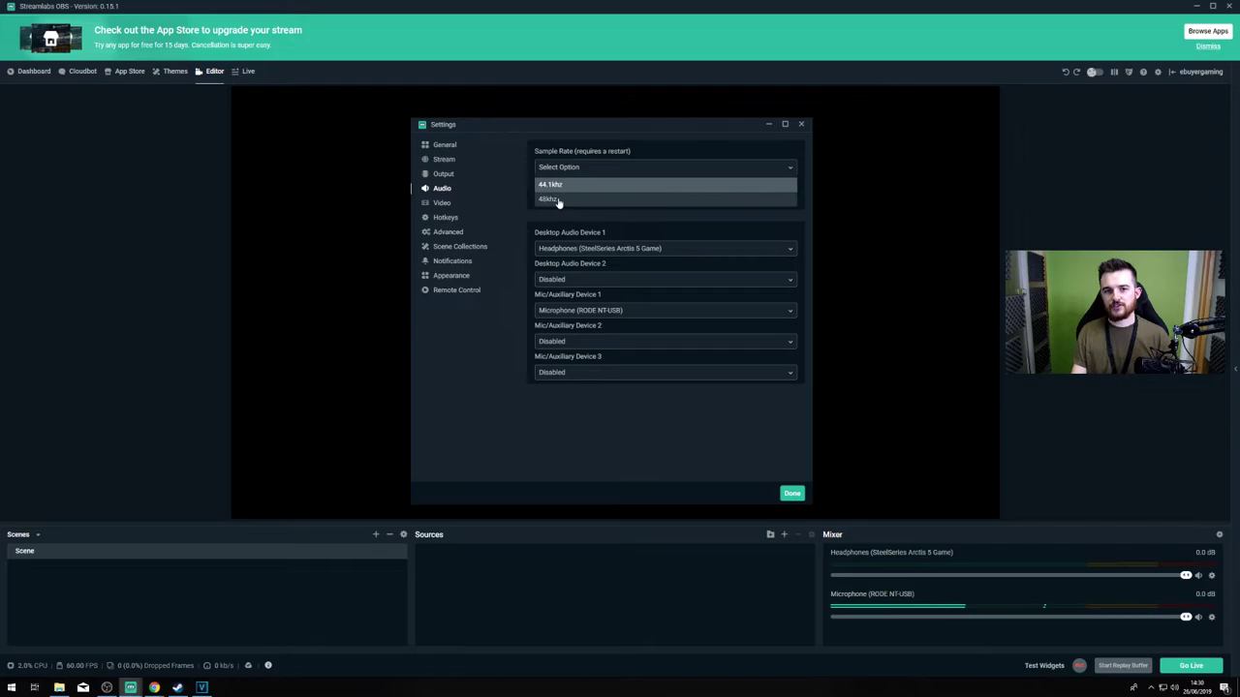
pyautogui.click(561, 185)
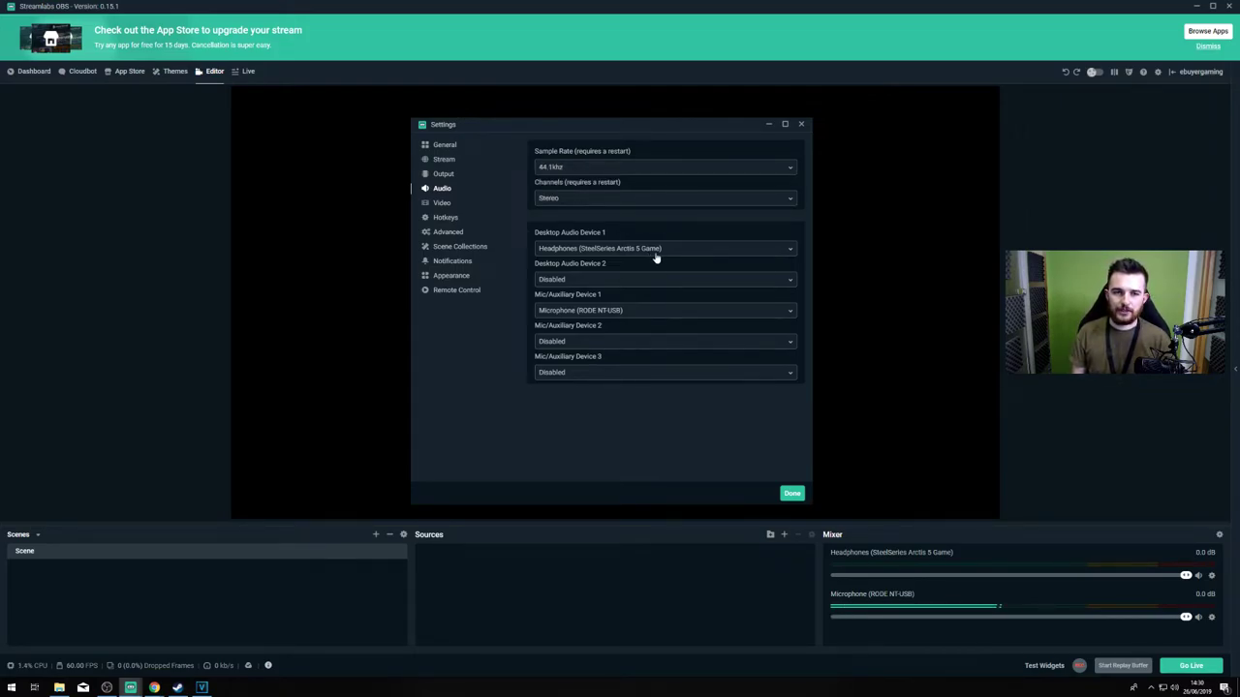
# Use the SteelSeries Arctis 5 Game headphones for desktop audio and the RODE NT-USB as mic.
pyautogui.click(655, 253)
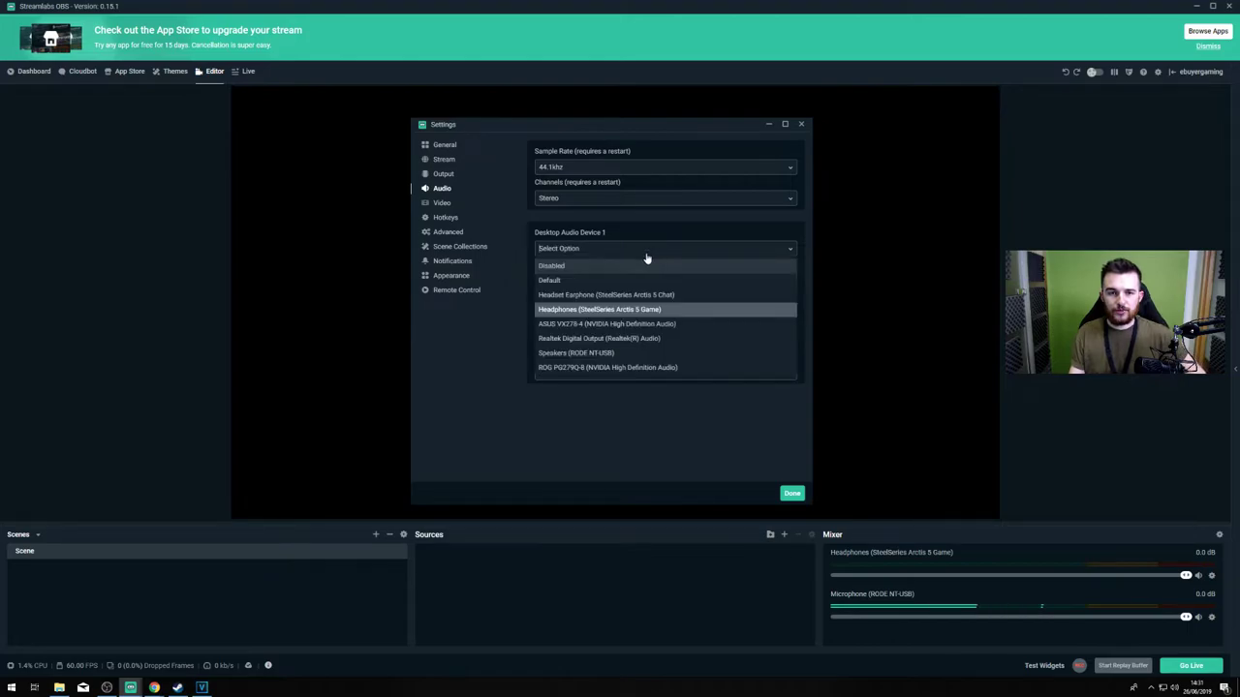
pyautogui.click(608, 310)
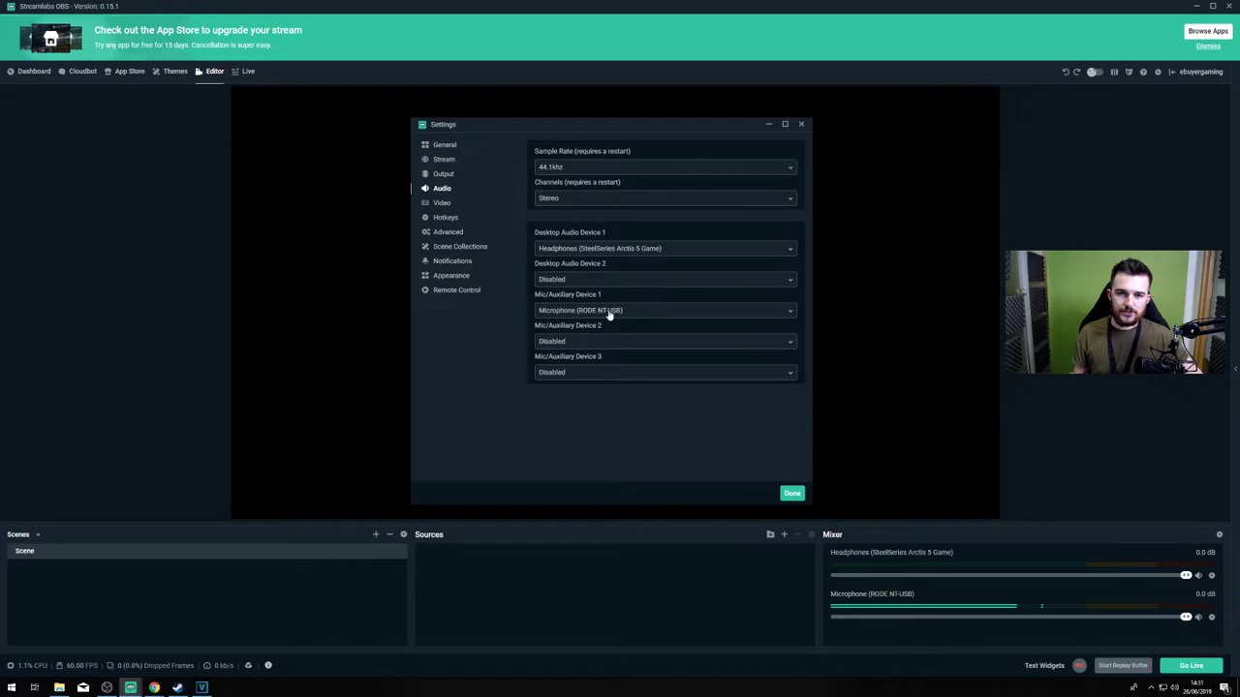
pyautogui.click(609, 312)
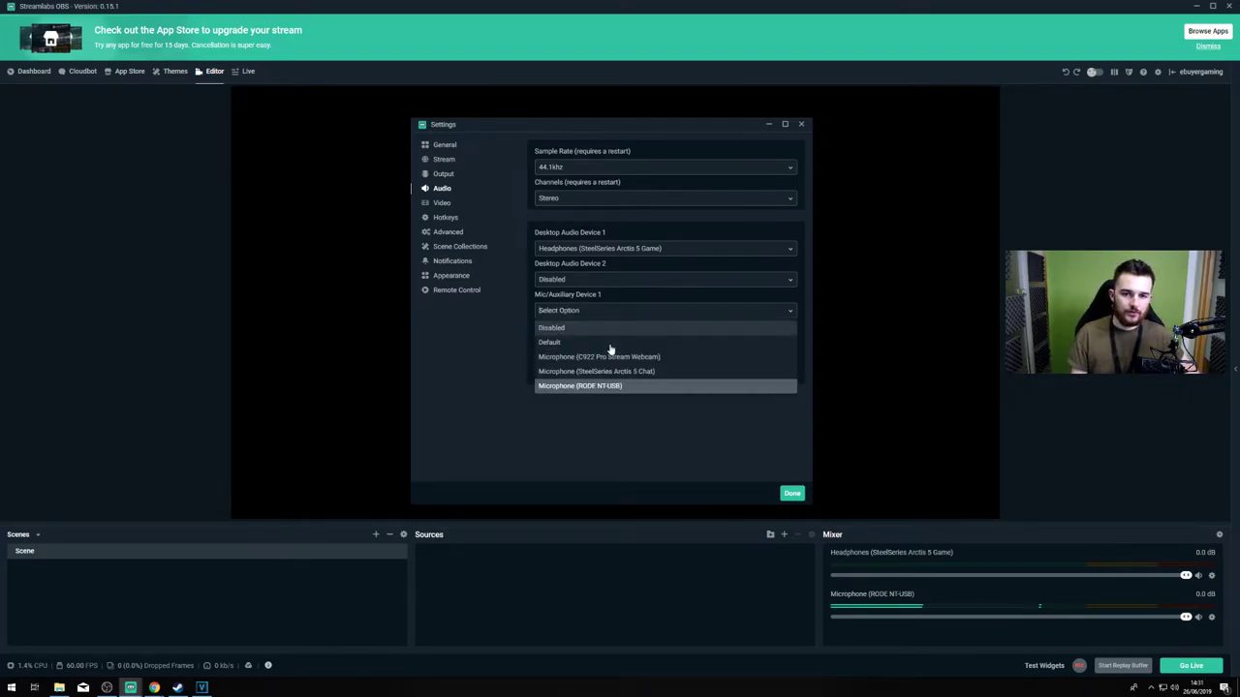
pyautogui.click(617, 387)
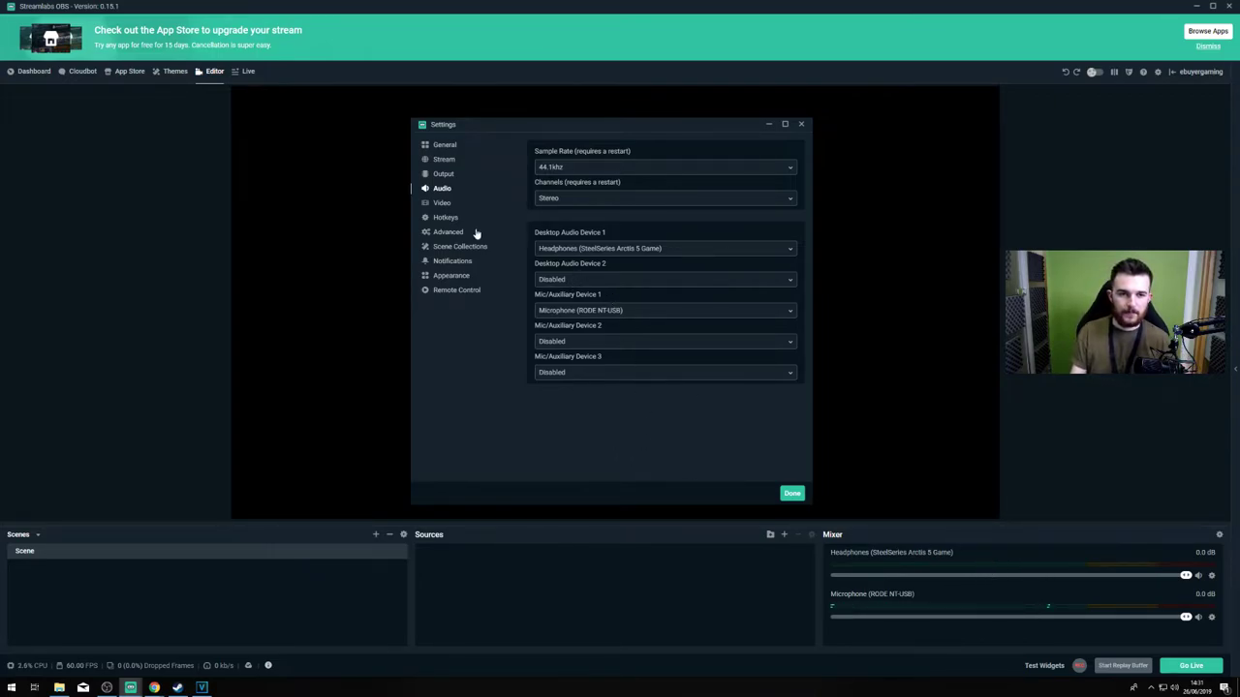
pyautogui.click(445, 204)
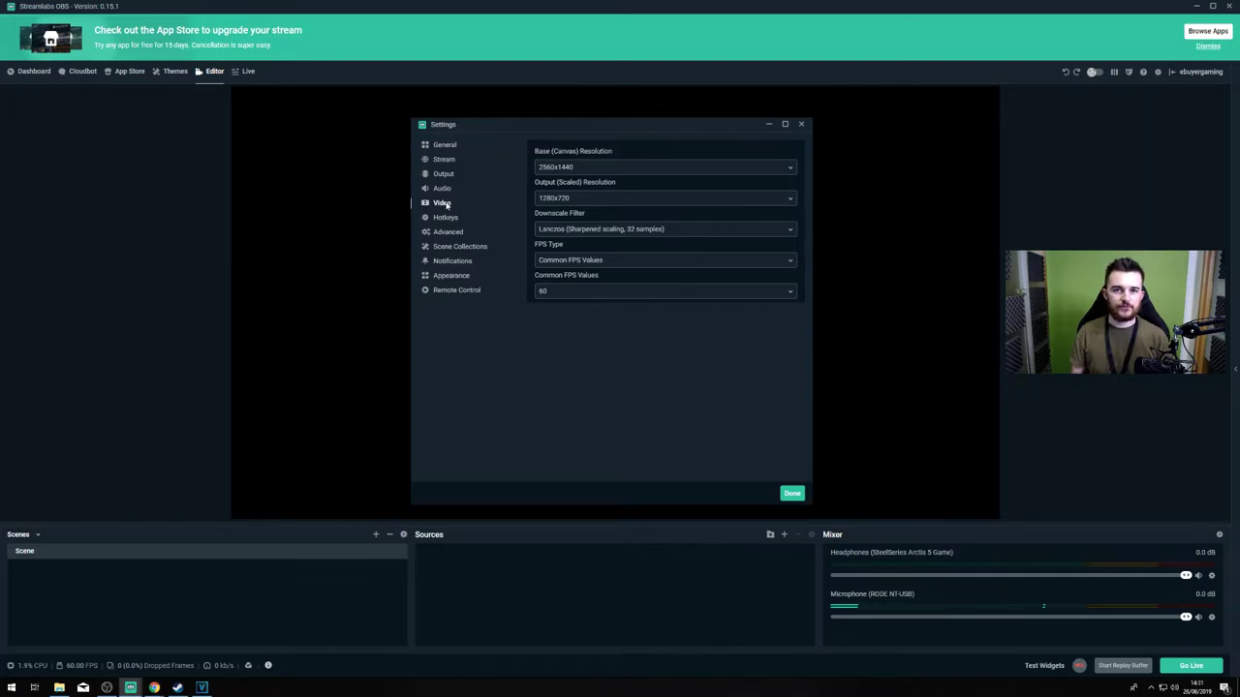
# Keep the 2560x1440 canvas, output 1280x720 with Lanczos downscaling, and check the FPS type.
pyautogui.click(605, 169)
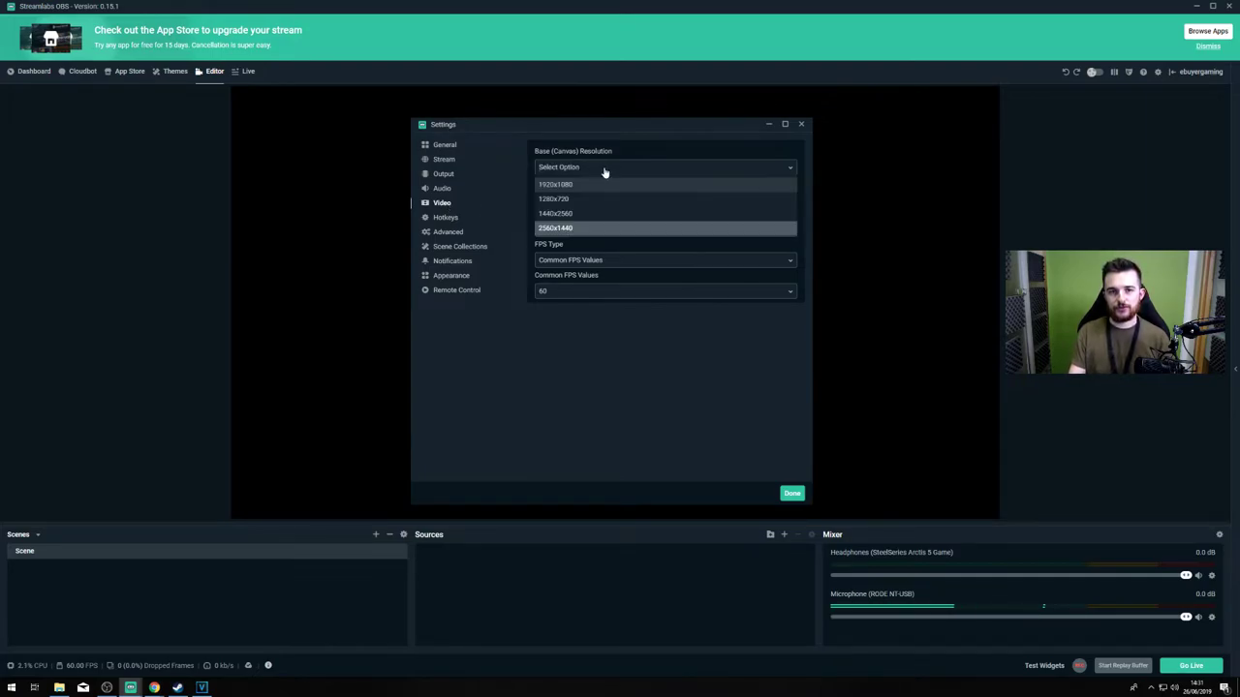
pyautogui.click(589, 227)
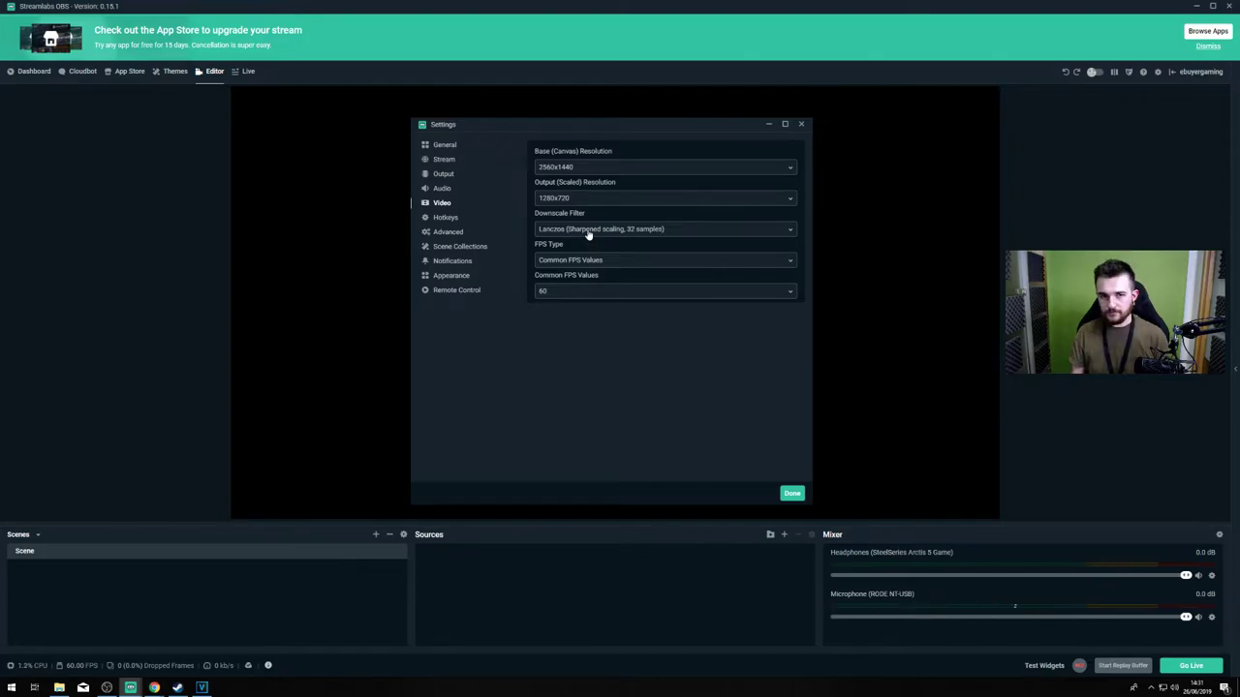
pyautogui.click(570, 200)
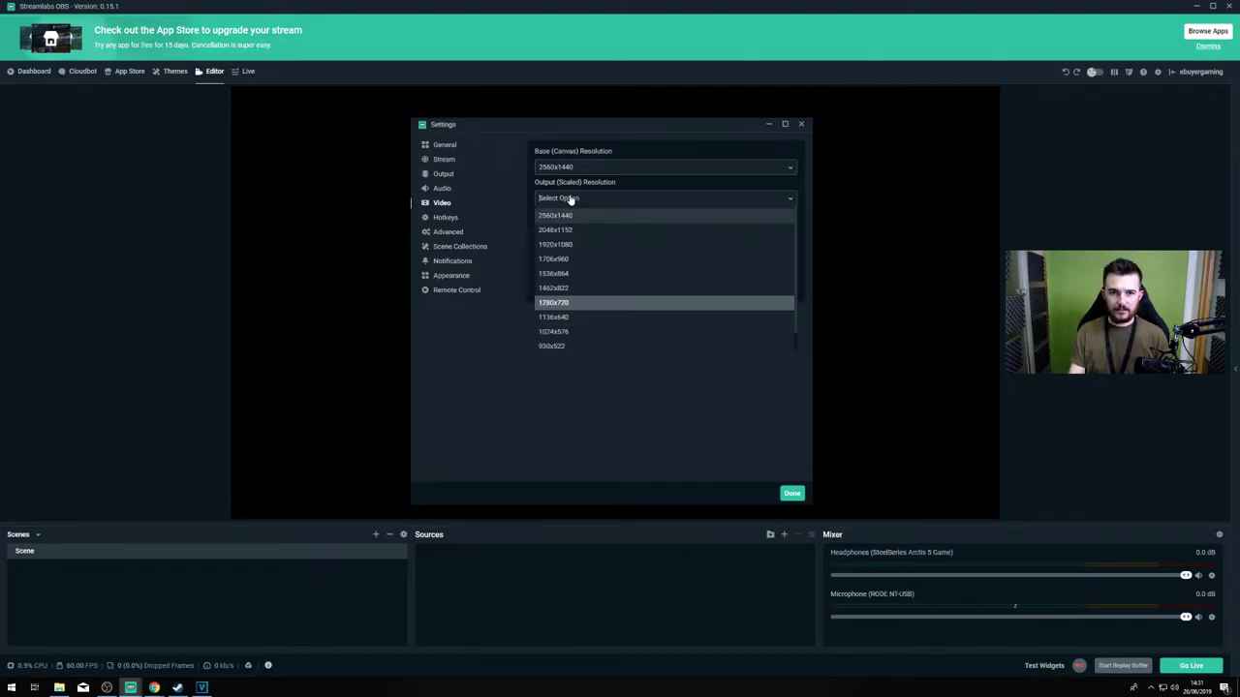
pyautogui.click(559, 307)
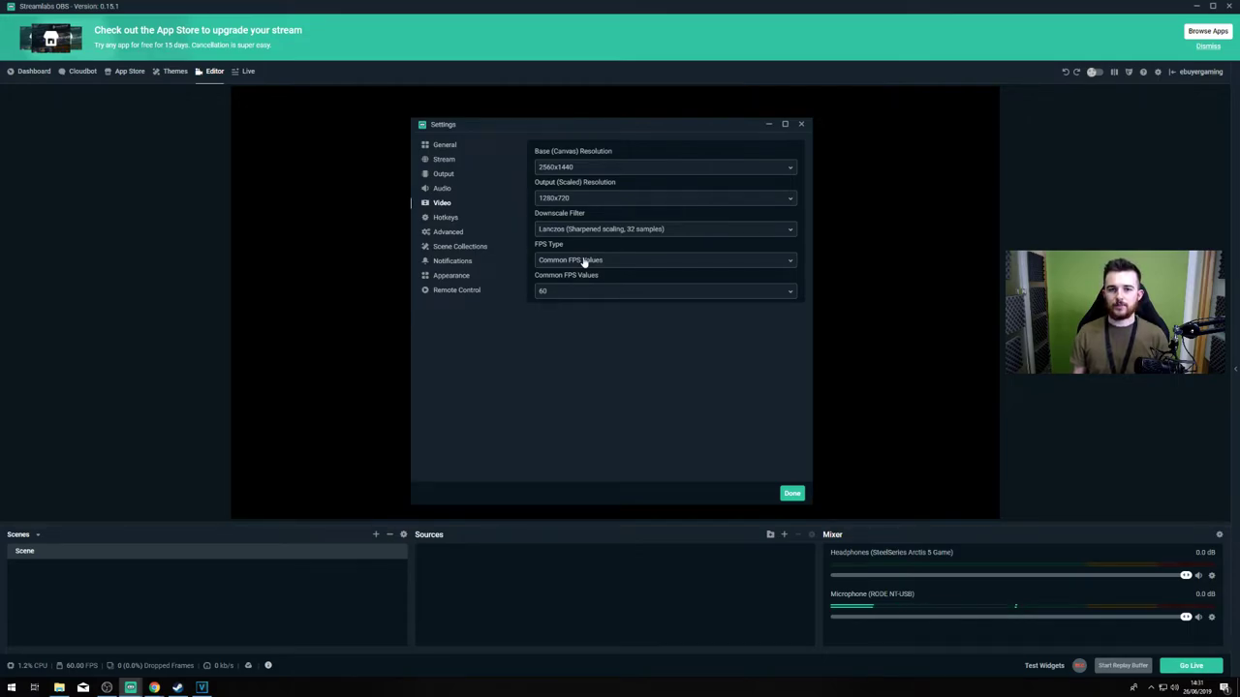
pyautogui.click(571, 198)
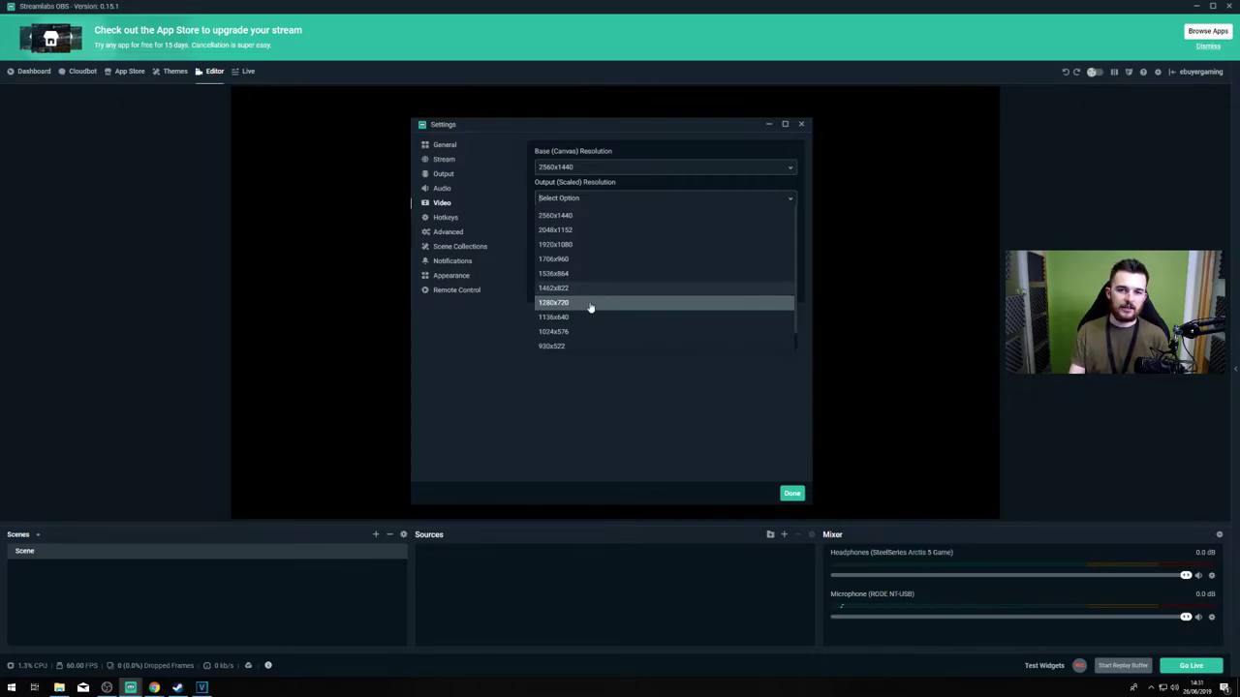
pyautogui.click(590, 307)
pyautogui.click(597, 231)
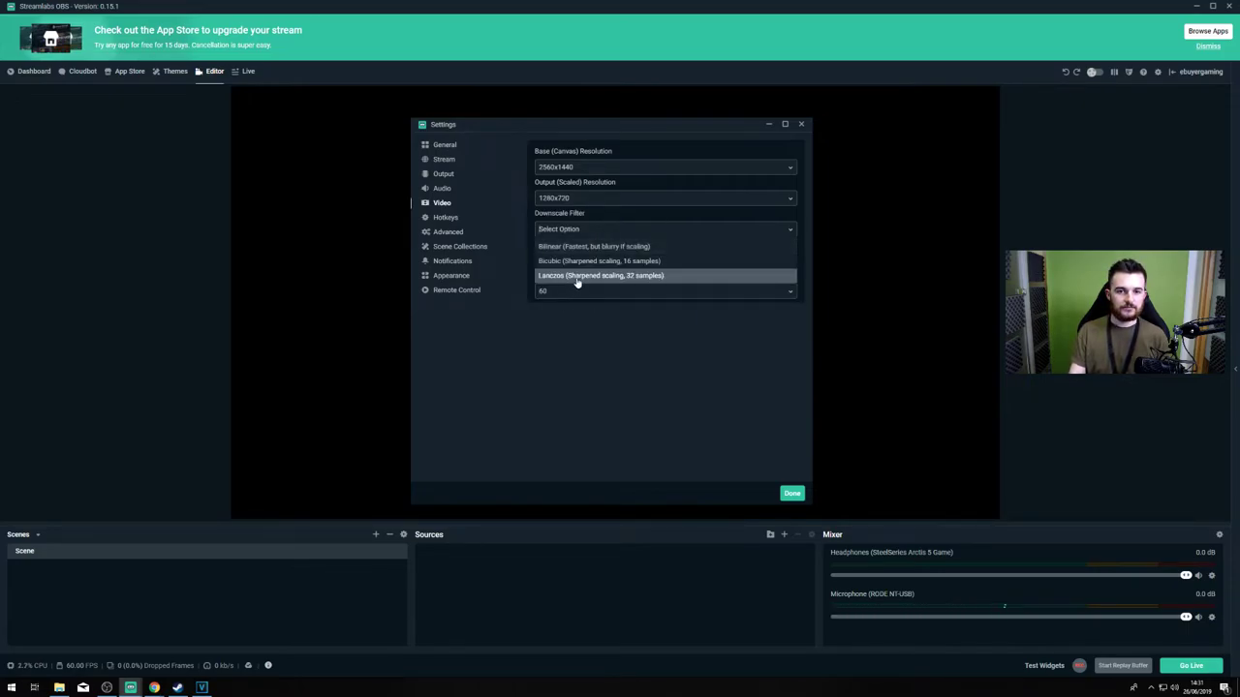
pyautogui.click(647, 278)
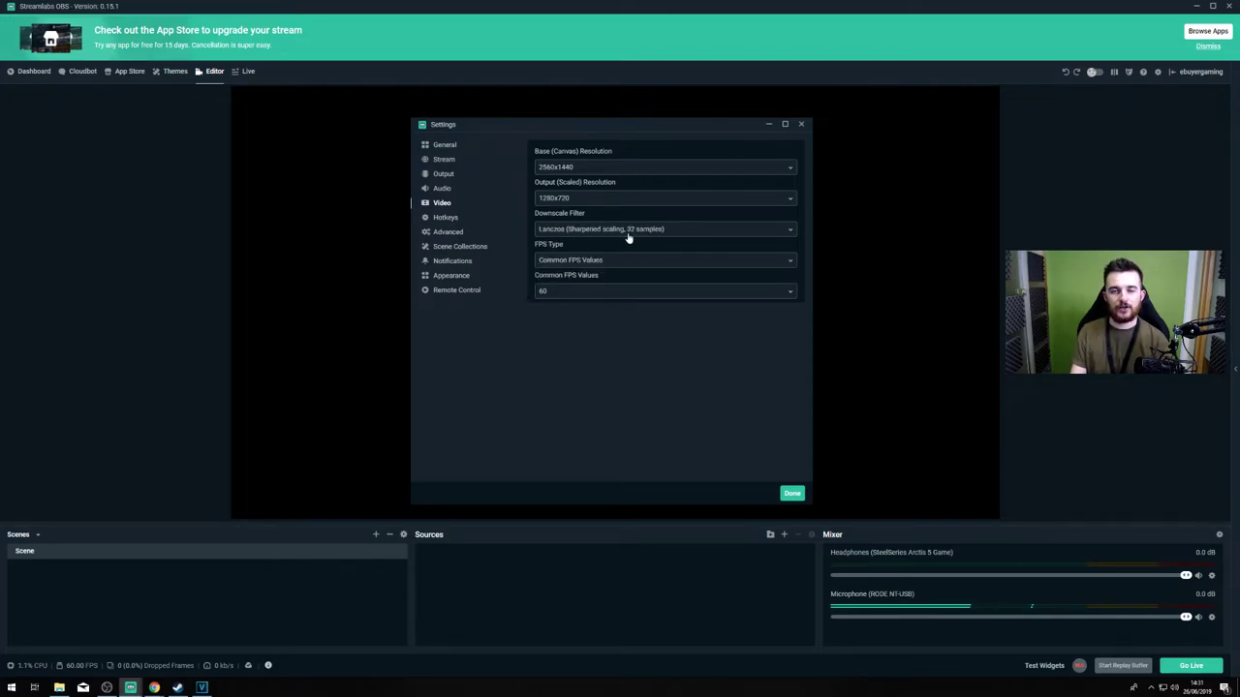
pyautogui.click(595, 260)
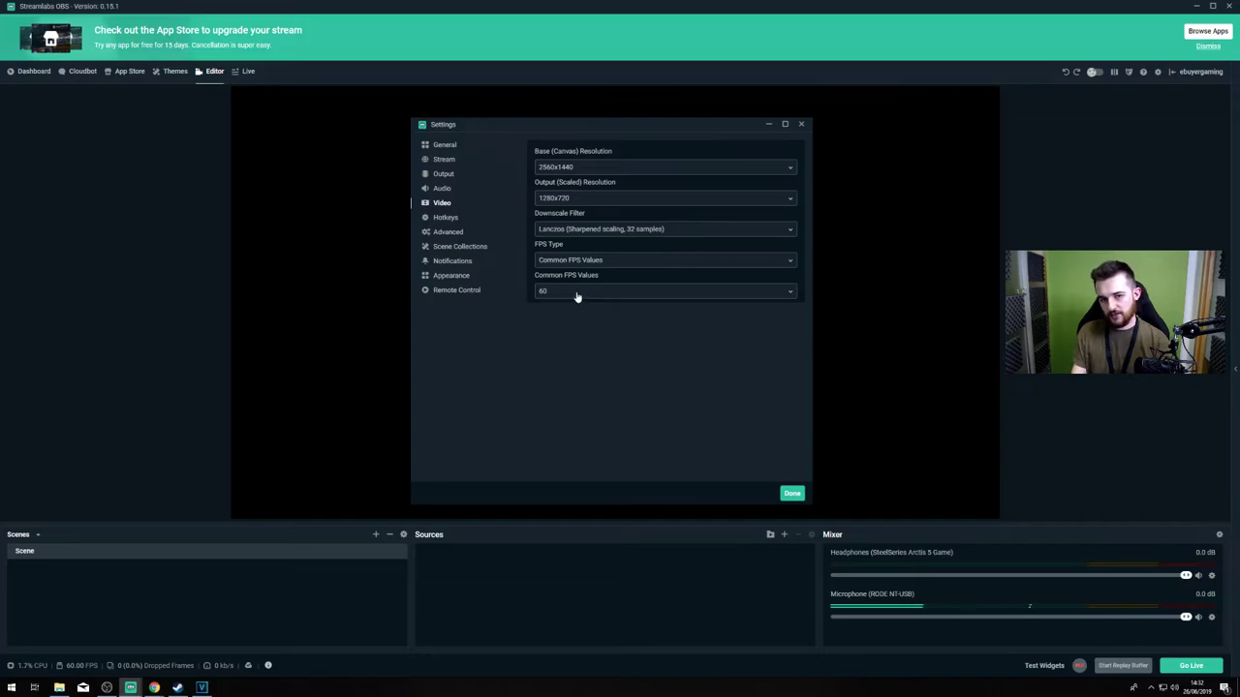
# Choose 60 from the Common FPS Values frame rate list.
pyautogui.click(577, 294)
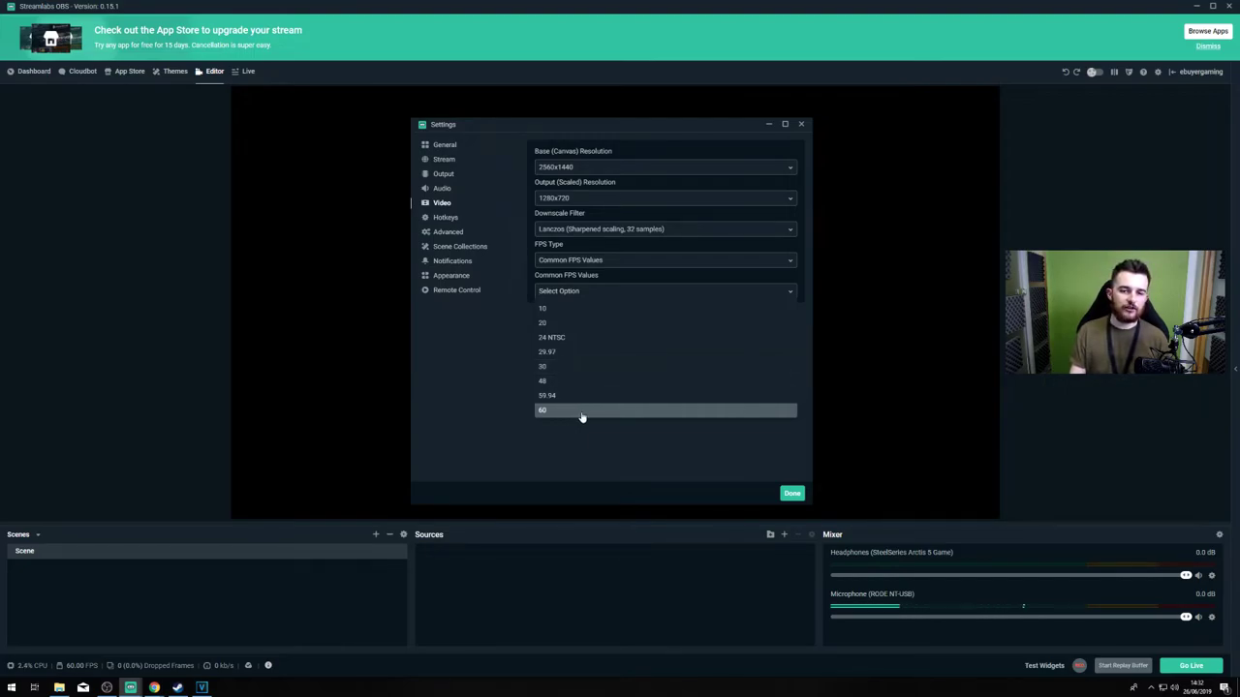
pyautogui.click(582, 415)
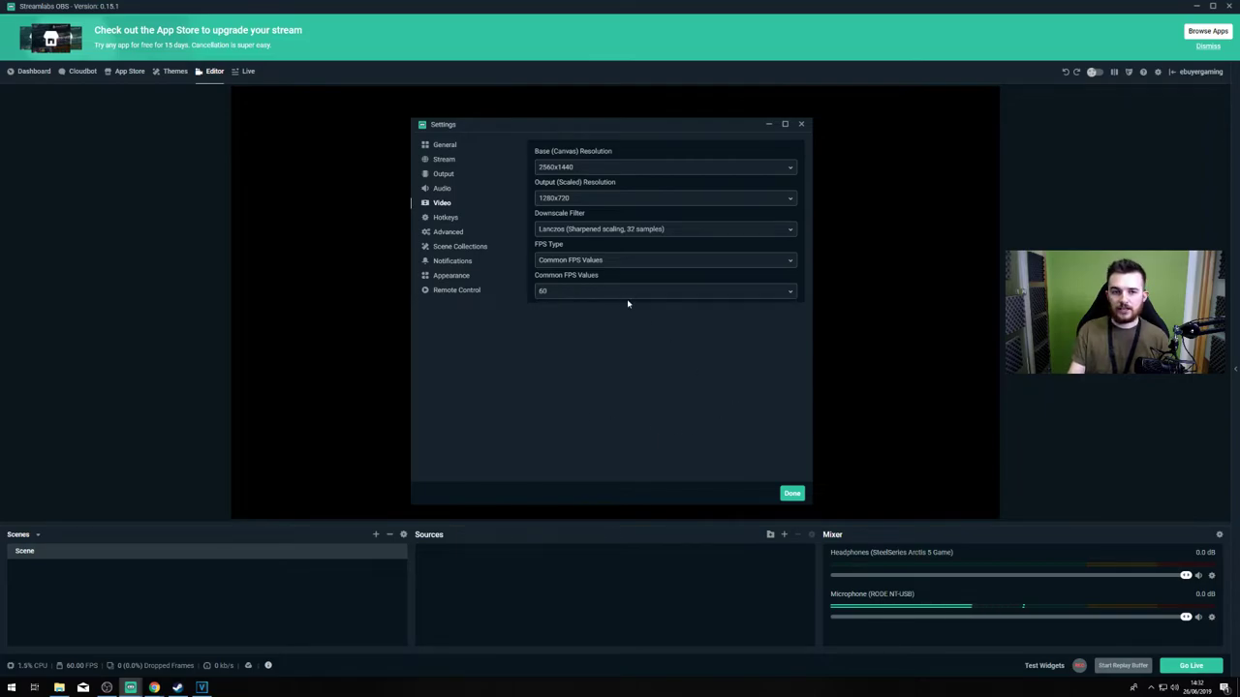
# Browse the Hotkeys list down to the microphone Mute field, then open Advanced settings.
pyautogui.click(445, 218)
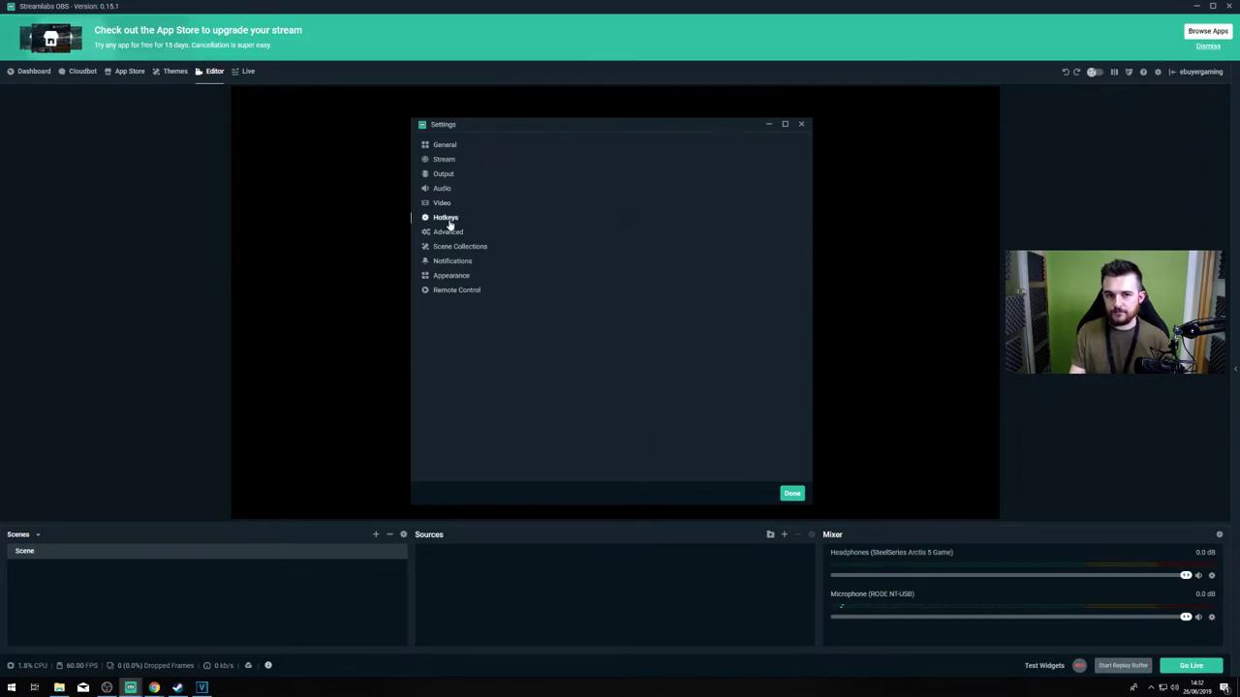
pyautogui.click(441, 205)
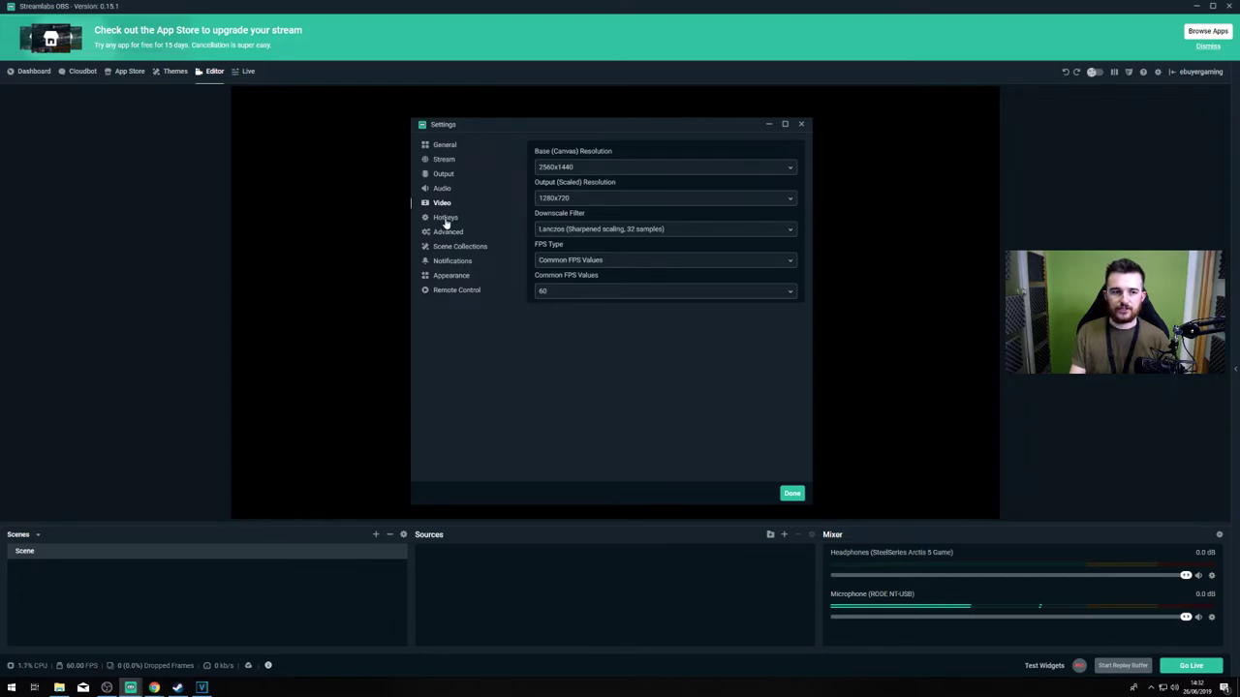
pyautogui.click(446, 218)
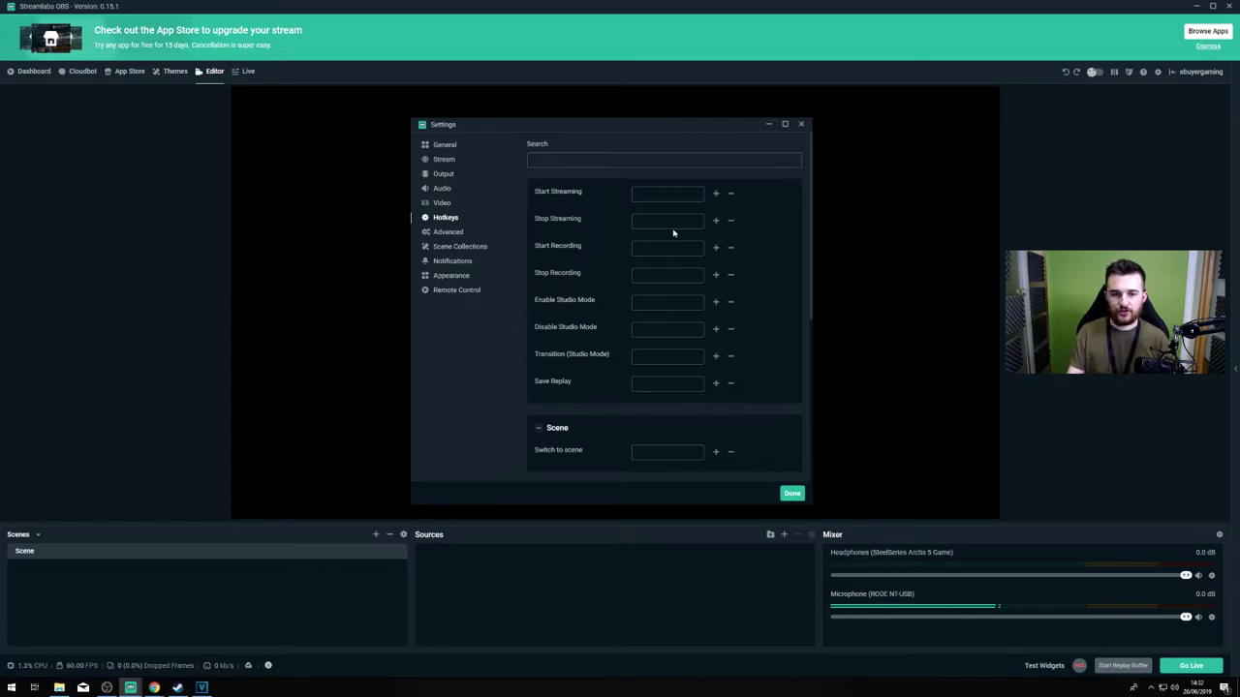
pyautogui.scroll(-1, 673, 233)
pyautogui.scroll(-2, 623, 263)
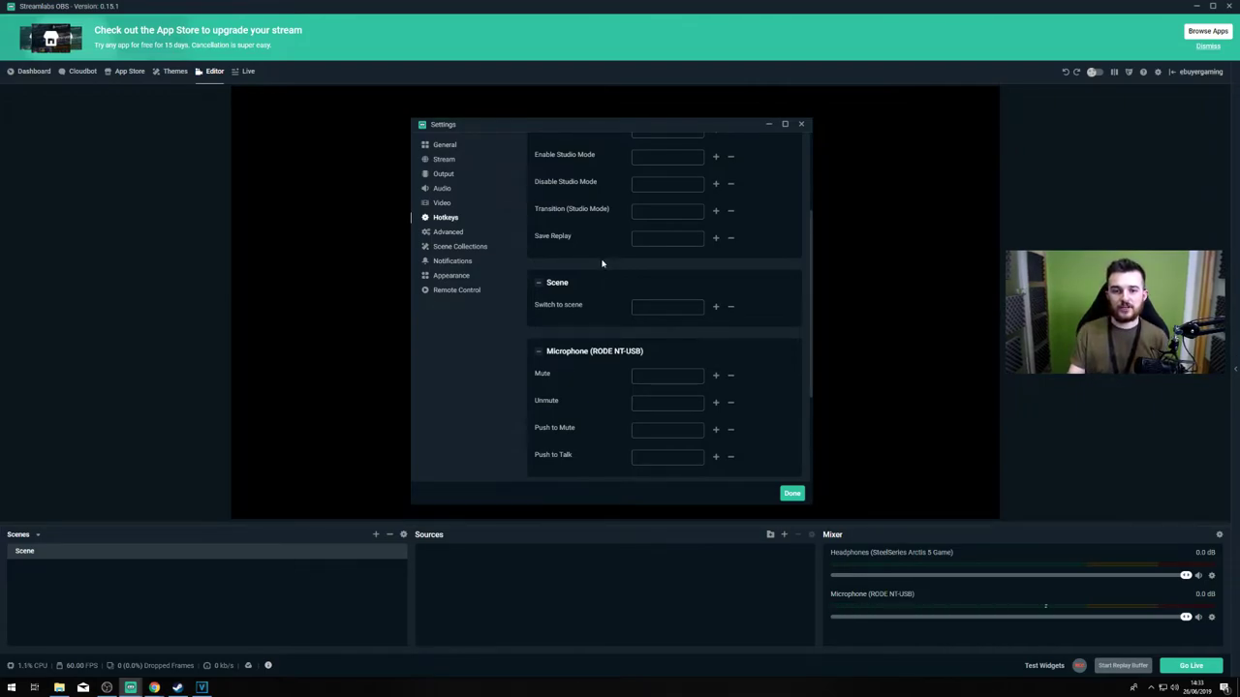
pyautogui.scroll(-3, 602, 263)
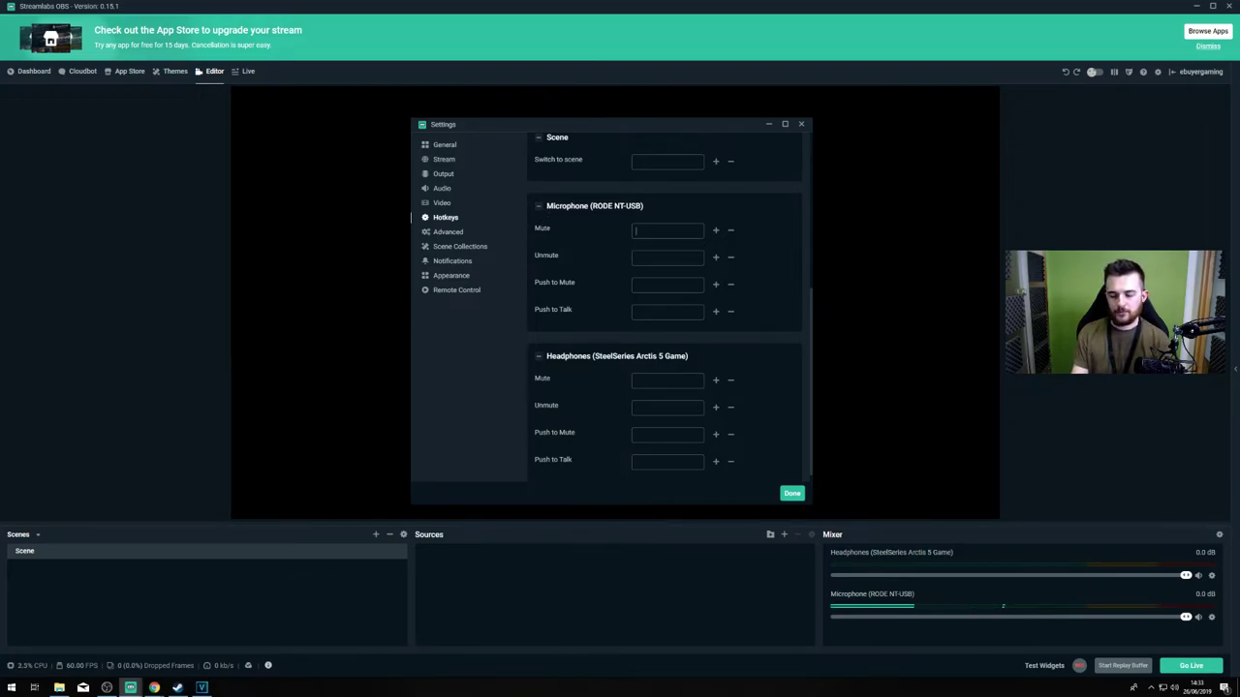
pyautogui.click(635, 230)
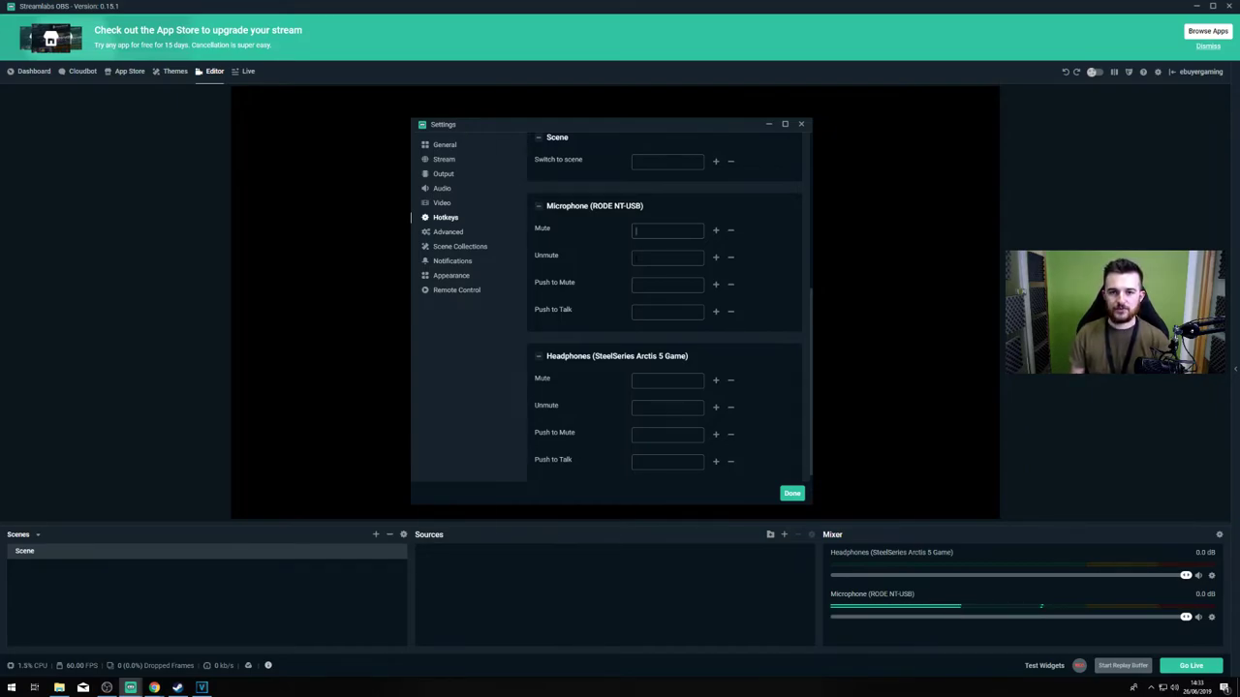
pyautogui.click(450, 233)
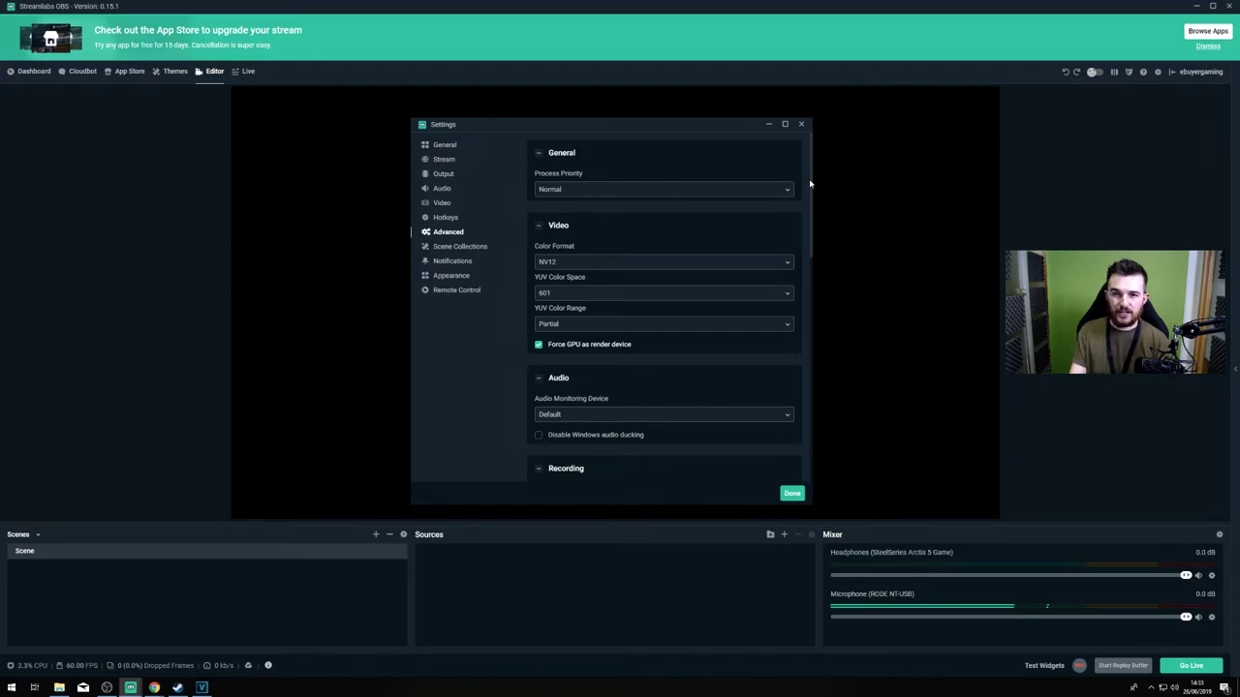
# Scroll through the Advanced page, then view the Scene Collections and Notifications settings.
pyautogui.scroll(-1, 810, 184)
pyautogui.scroll(-2, 809, 186)
pyautogui.scroll(1, 807, 185)
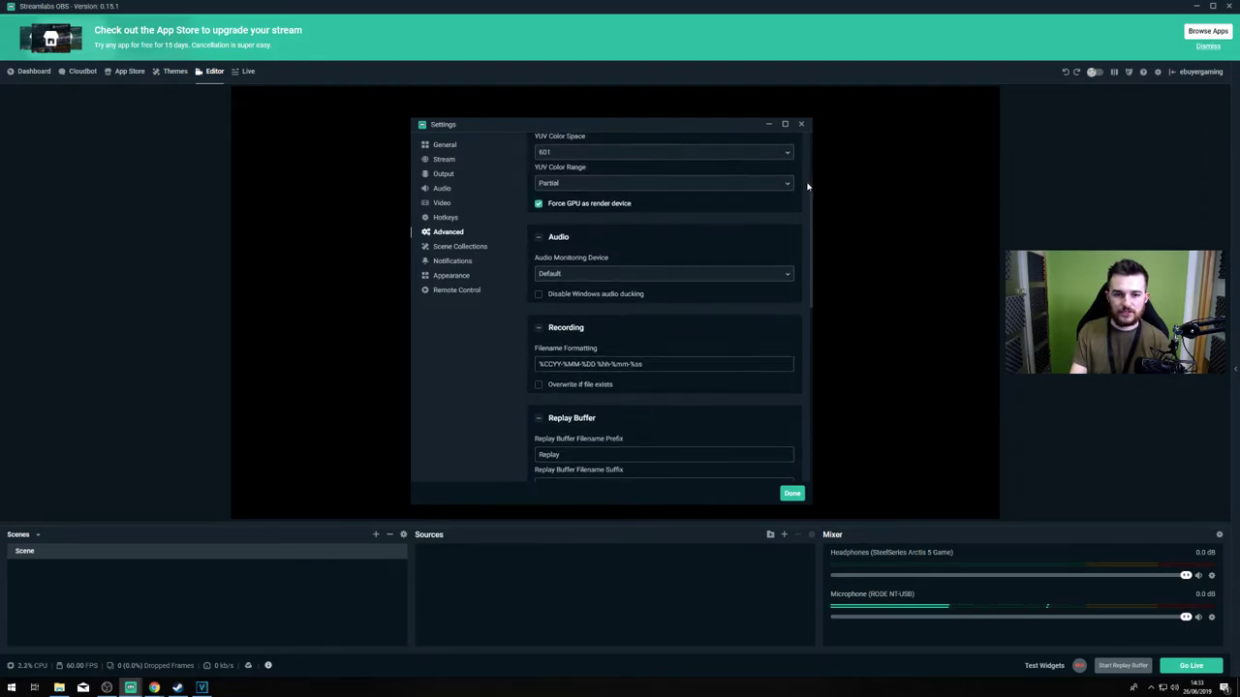
pyautogui.scroll(3, 808, 185)
pyautogui.click(461, 248)
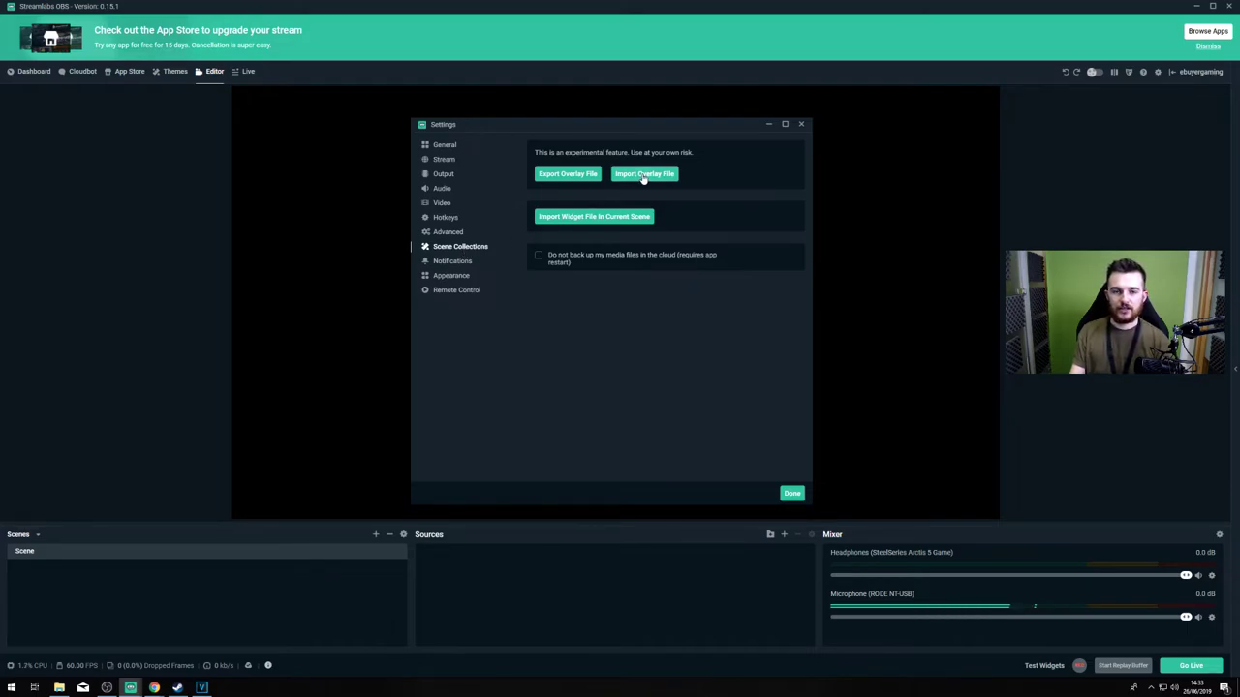
pyautogui.click(459, 263)
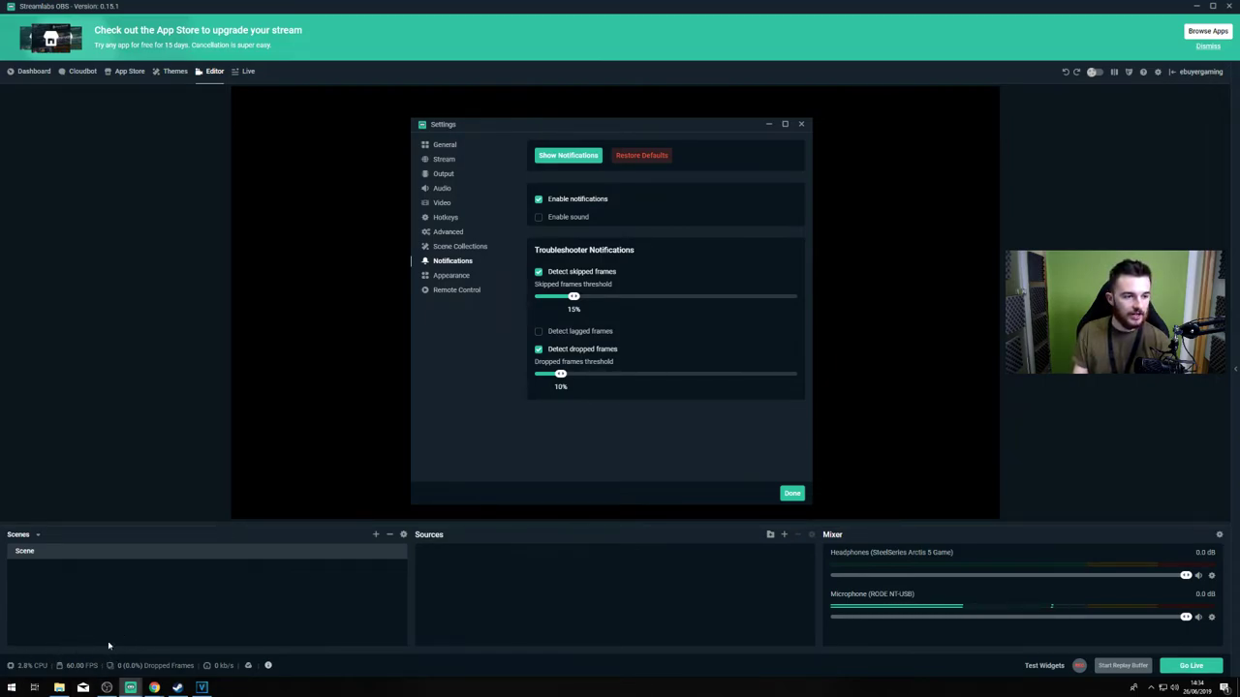
# Switch the Appearance theme to Day (Classic), back to Night (Classic), then view Remote Control.
pyautogui.click(451, 276)
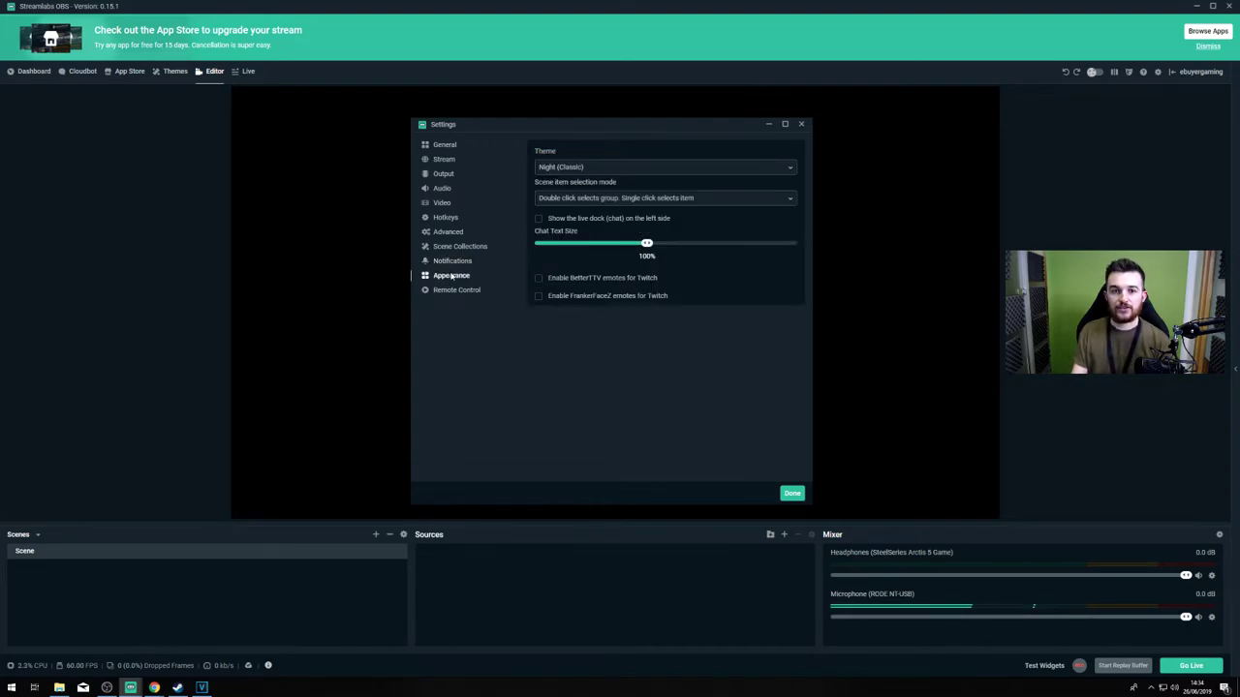
pyautogui.click(625, 170)
pyautogui.click(570, 198)
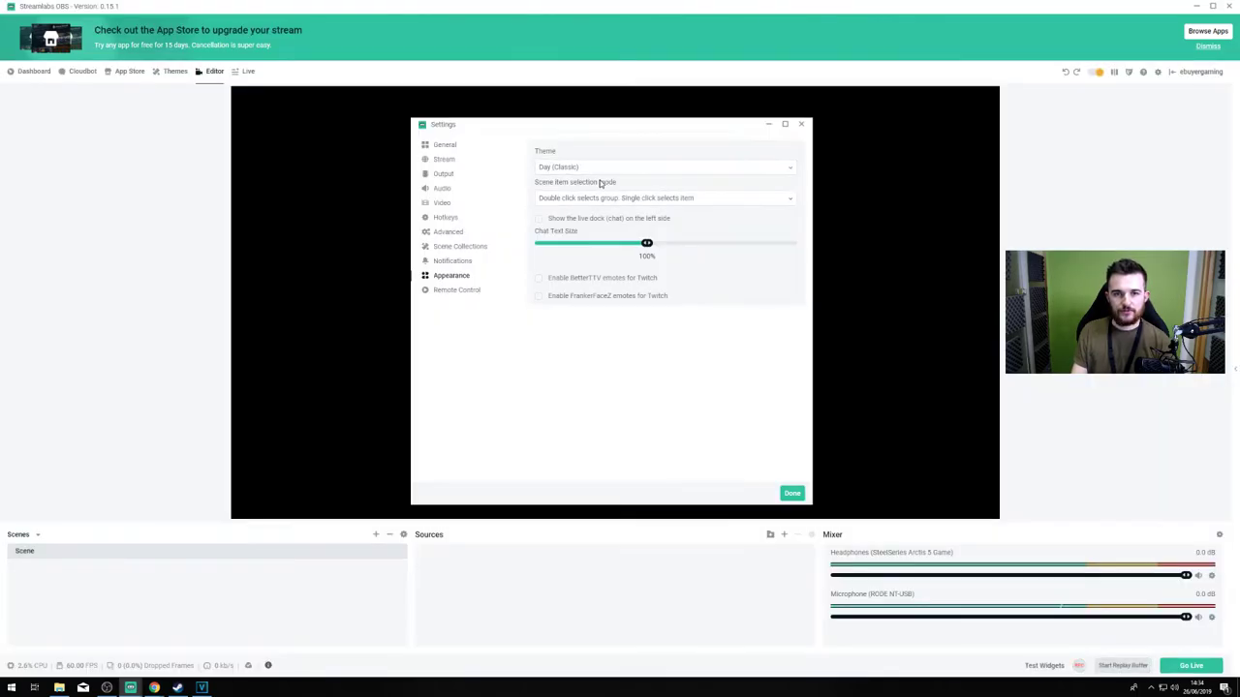
pyautogui.click(597, 171)
pyautogui.click(571, 185)
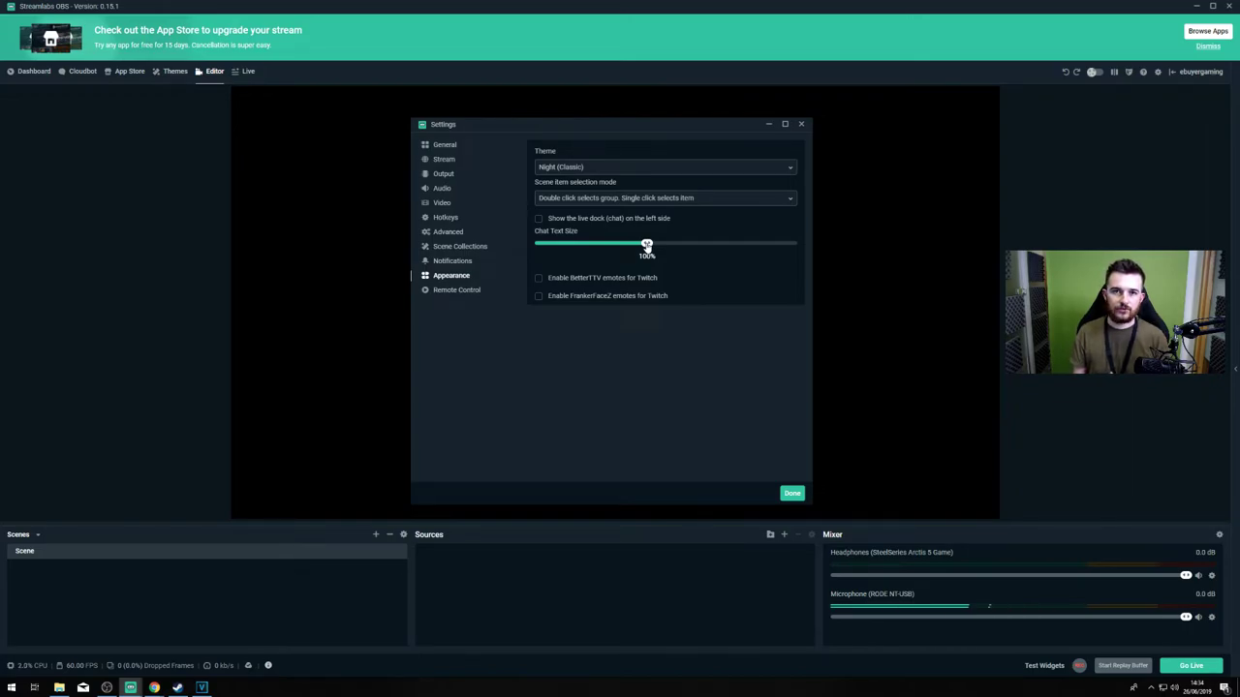
pyautogui.click(454, 294)
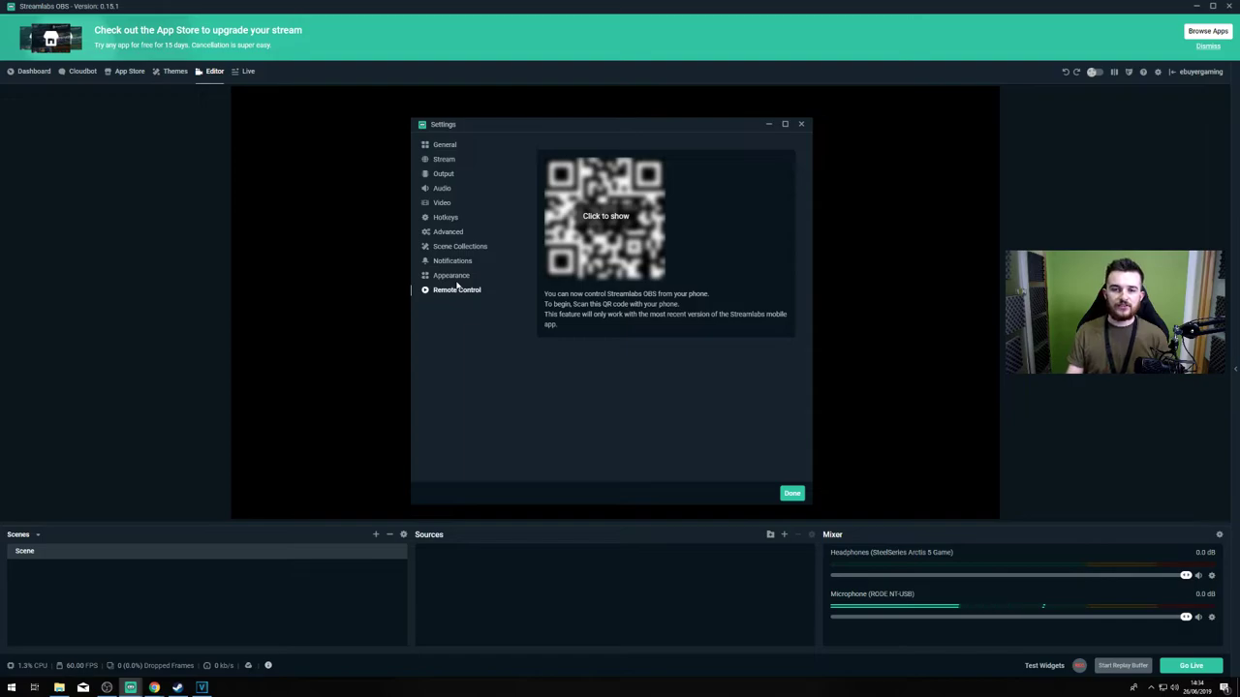
# Close the Settings window with Done to return to the editor.
pyautogui.click(802, 495)
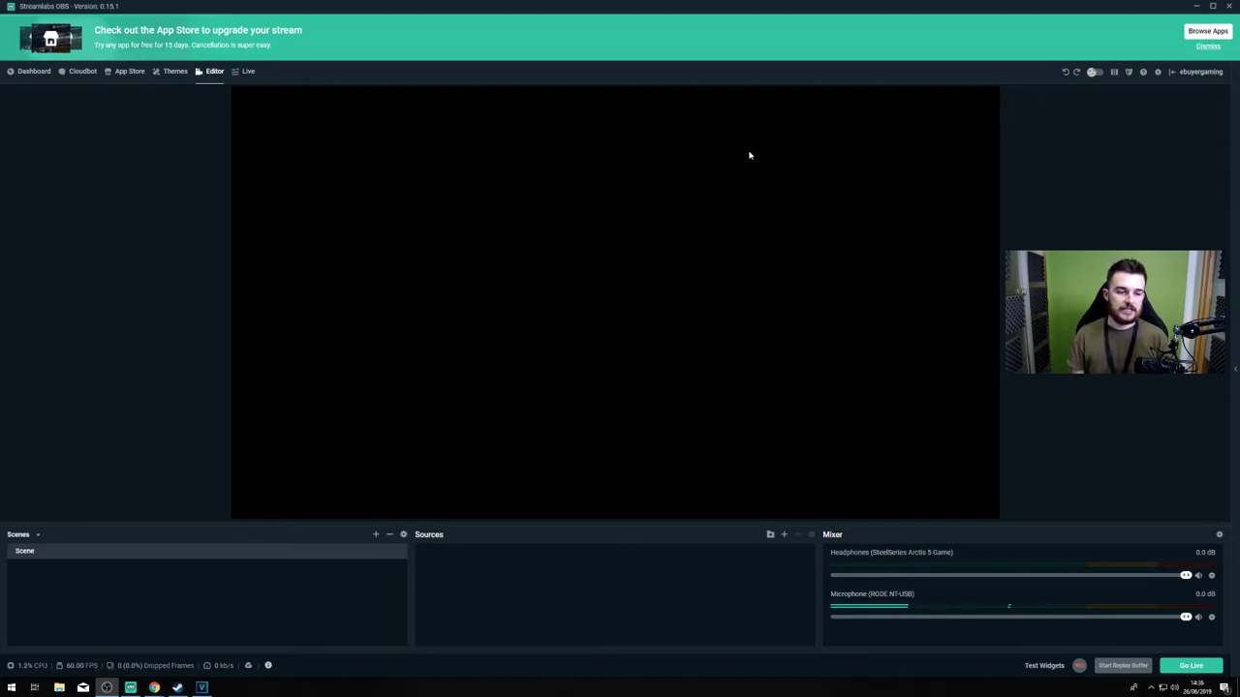
# Add two new scenes named Scene 2 and Scene 3.
pyautogui.rightClick(234, 605)
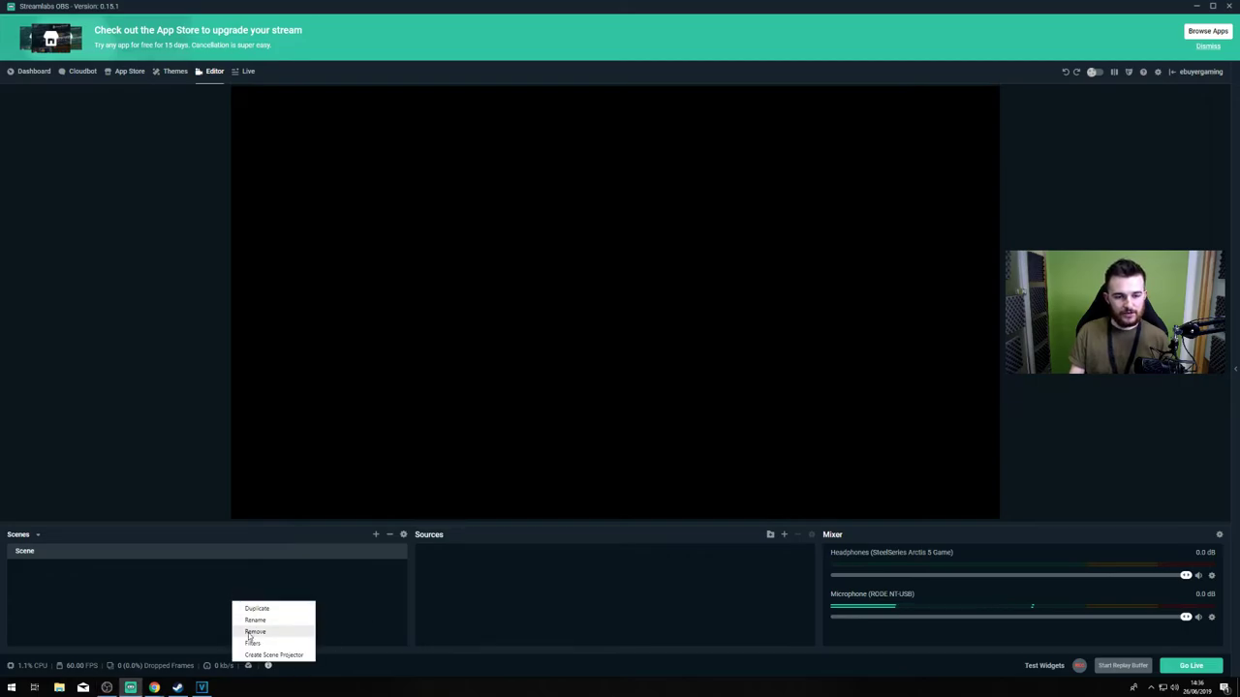
pyautogui.click(261, 591)
pyautogui.click(375, 535)
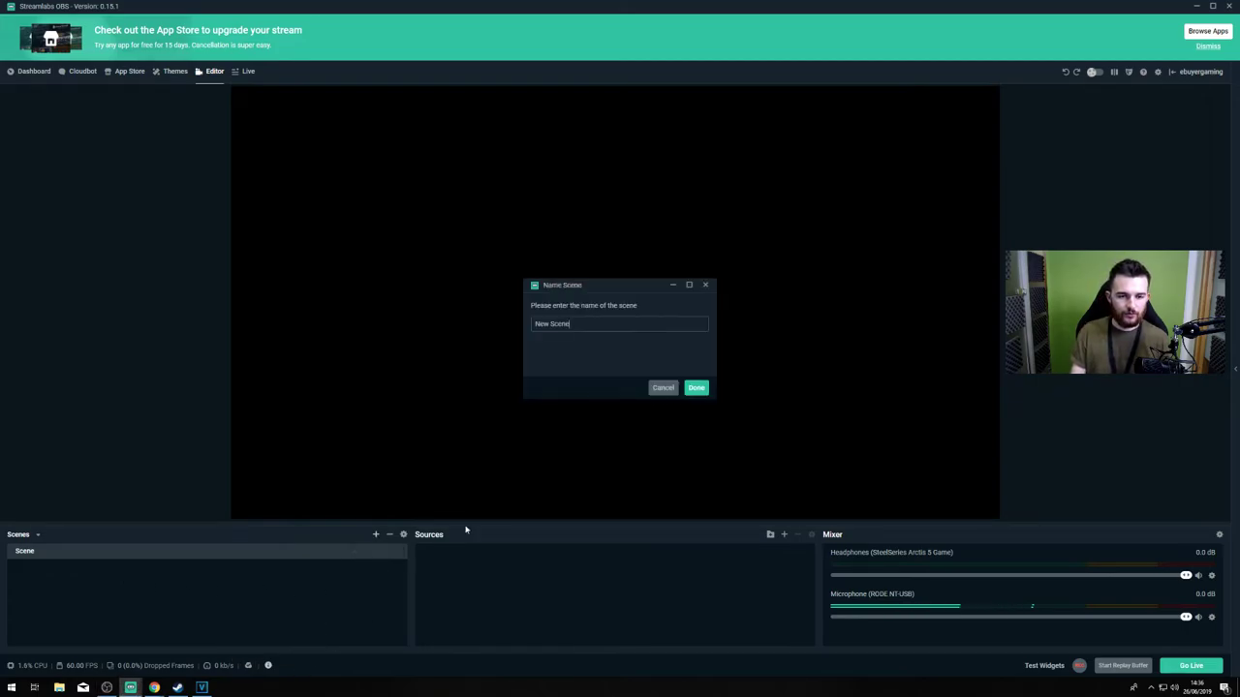
pyautogui.write('Sc')
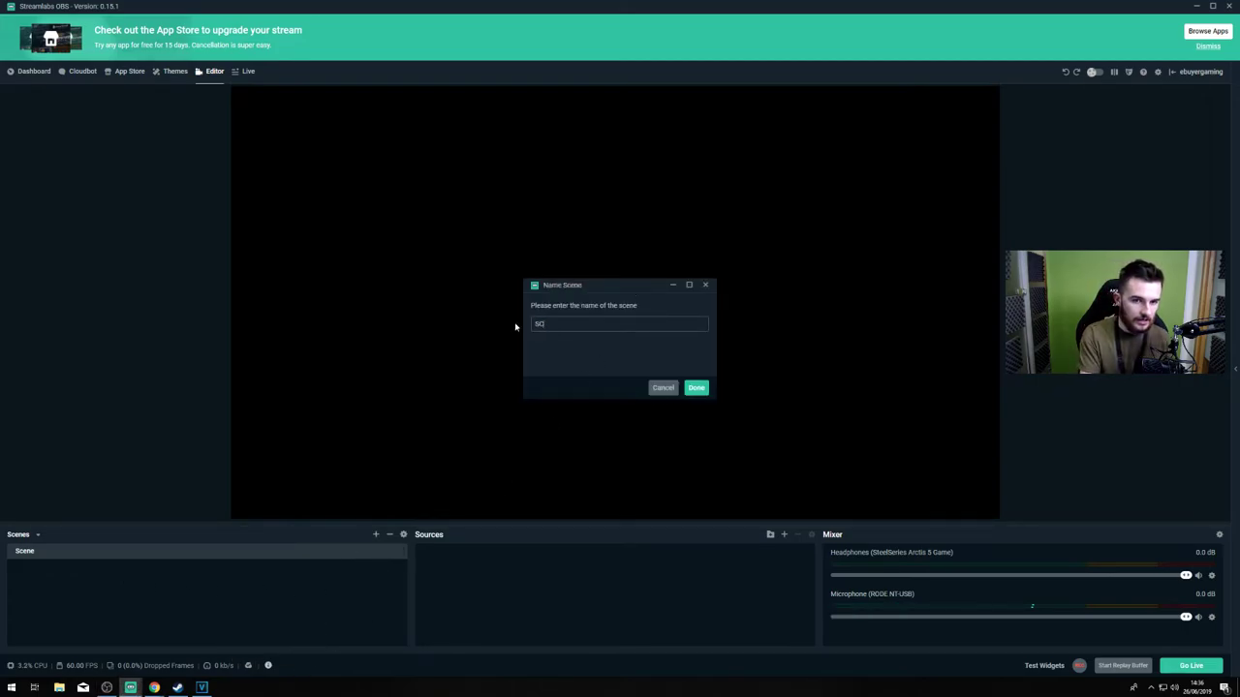
pyautogui.write('en')
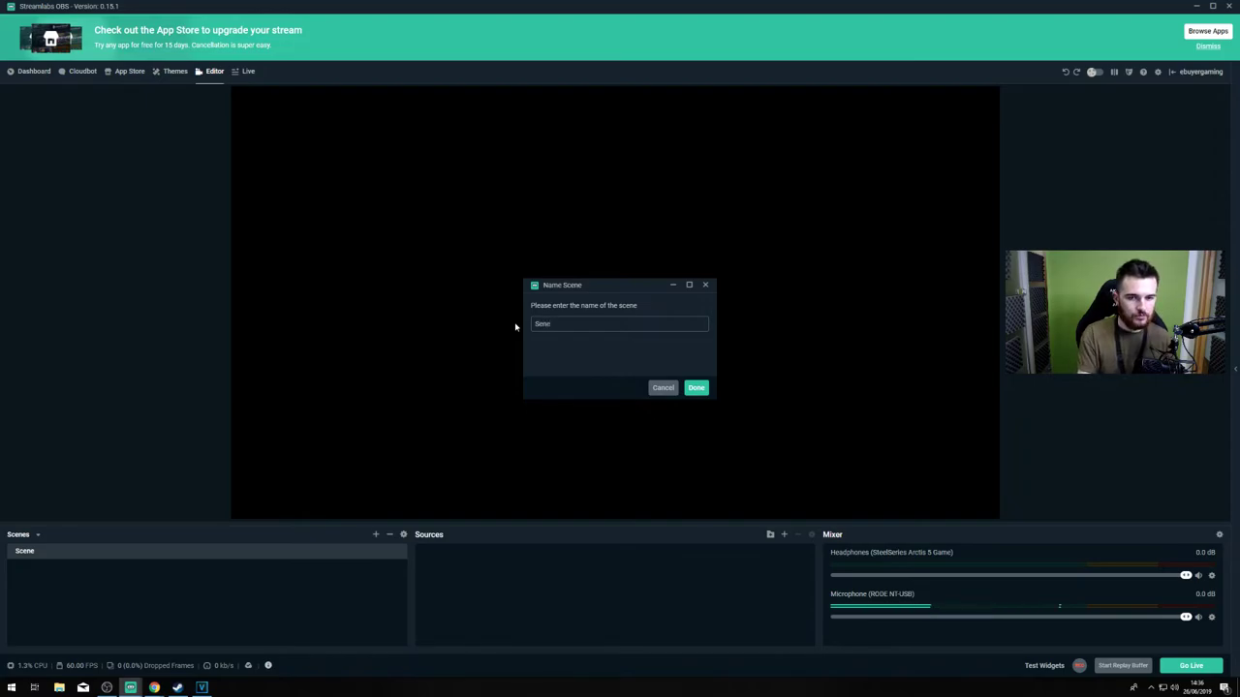
pyautogui.write('e 2')
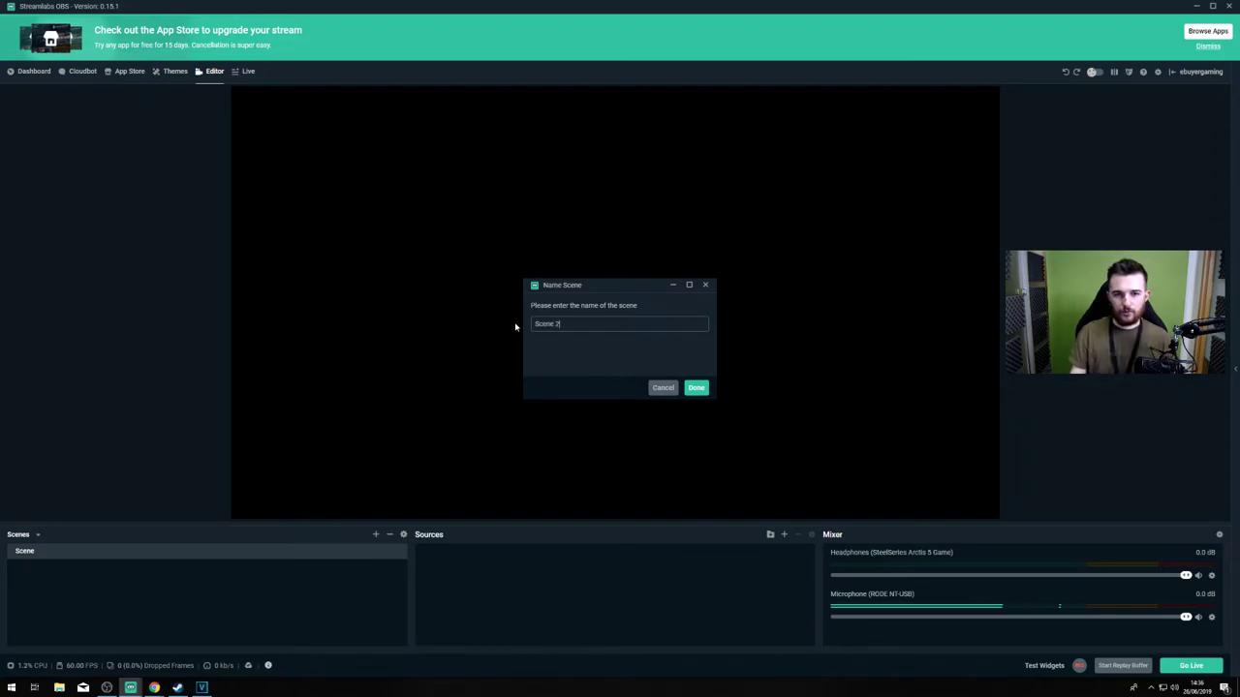
pyautogui.click(697, 387)
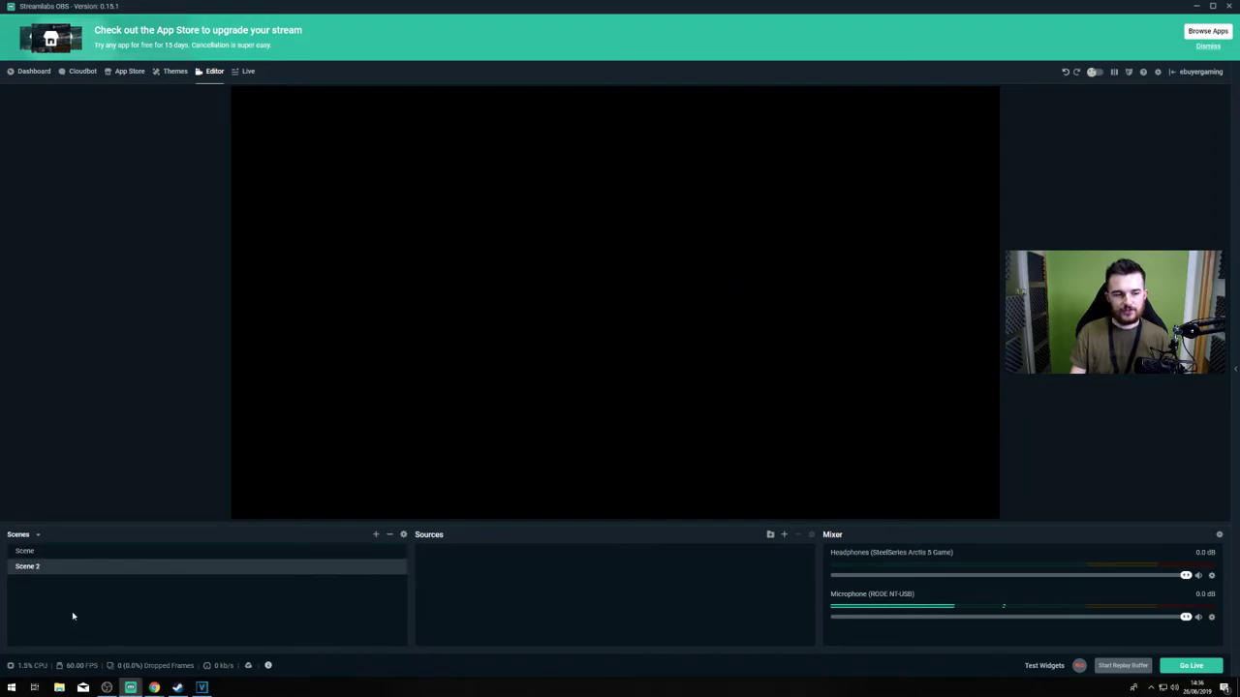
pyautogui.rightClick(73, 614)
pyautogui.click(375, 536)
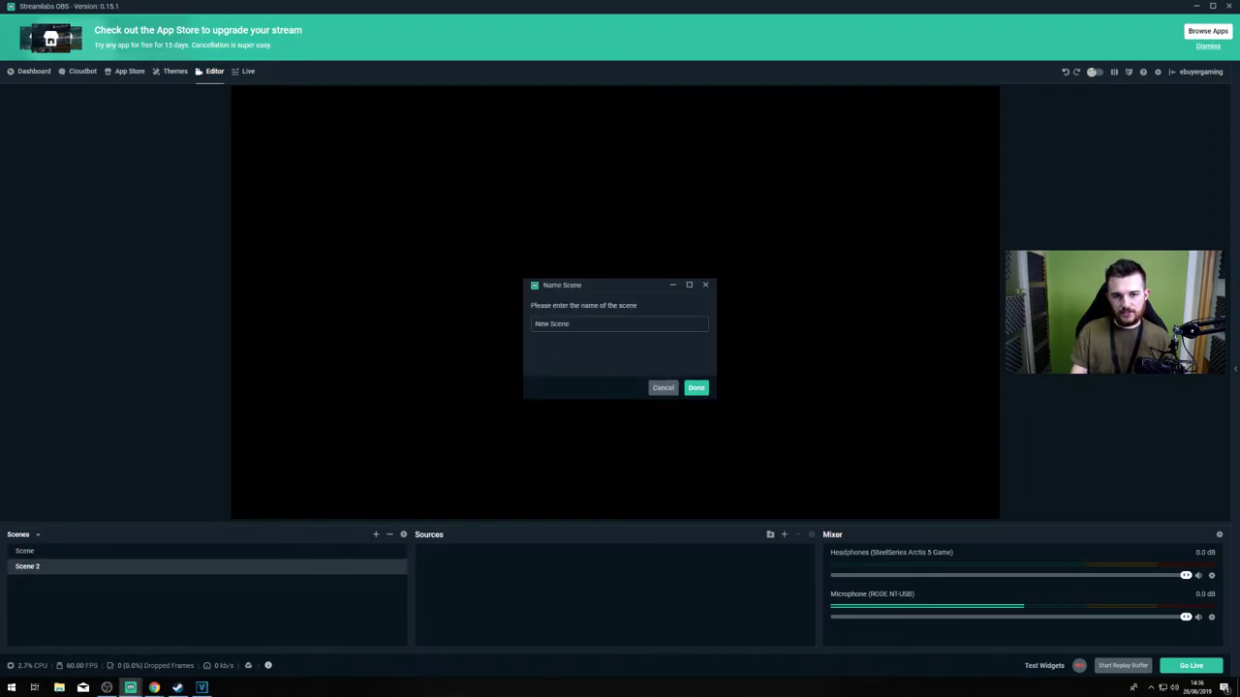
pyautogui.write('Scene 3')
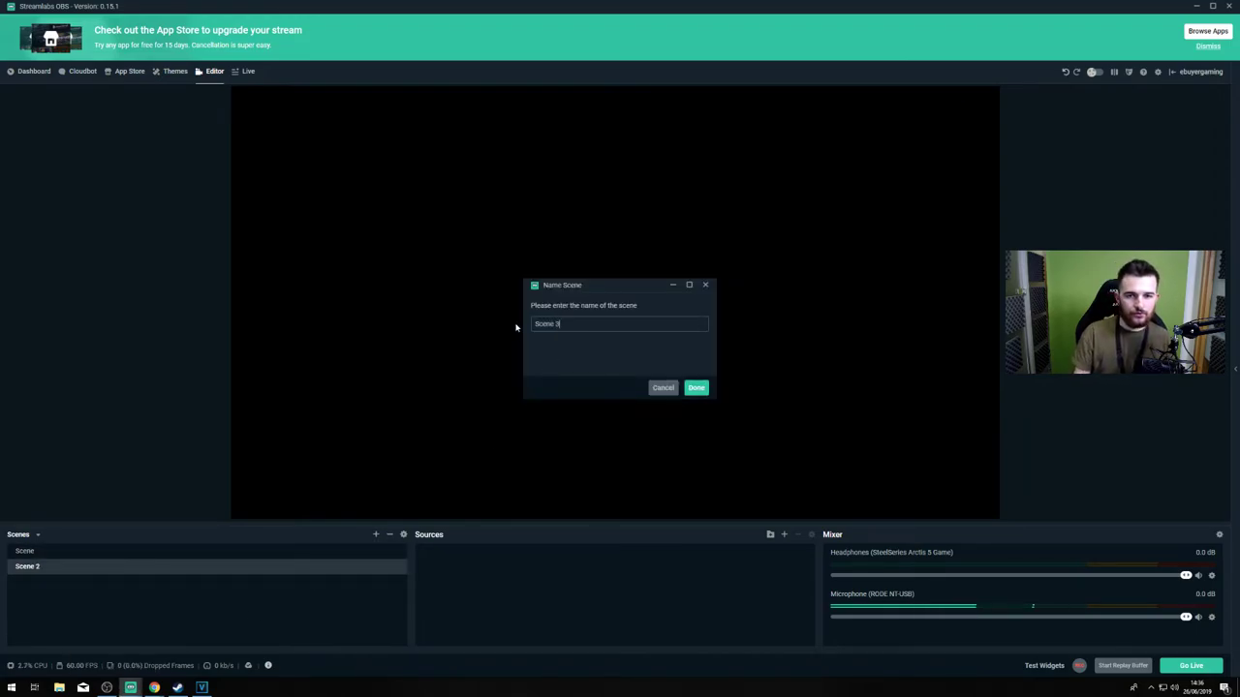
pyautogui.click(695, 388)
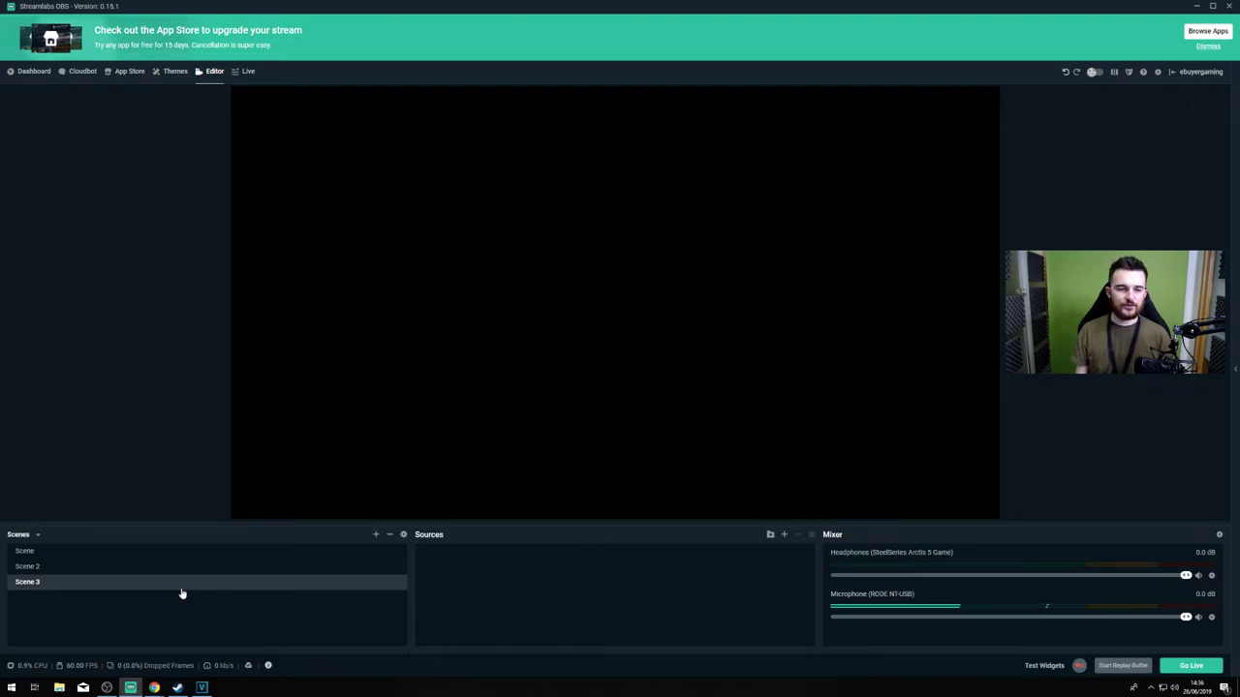
# Start a fourth scene, replacing the default name with Scene 4.
pyautogui.click(376, 535)
pyautogui.moveTo(581, 323); pyautogui.dragTo(528, 327)
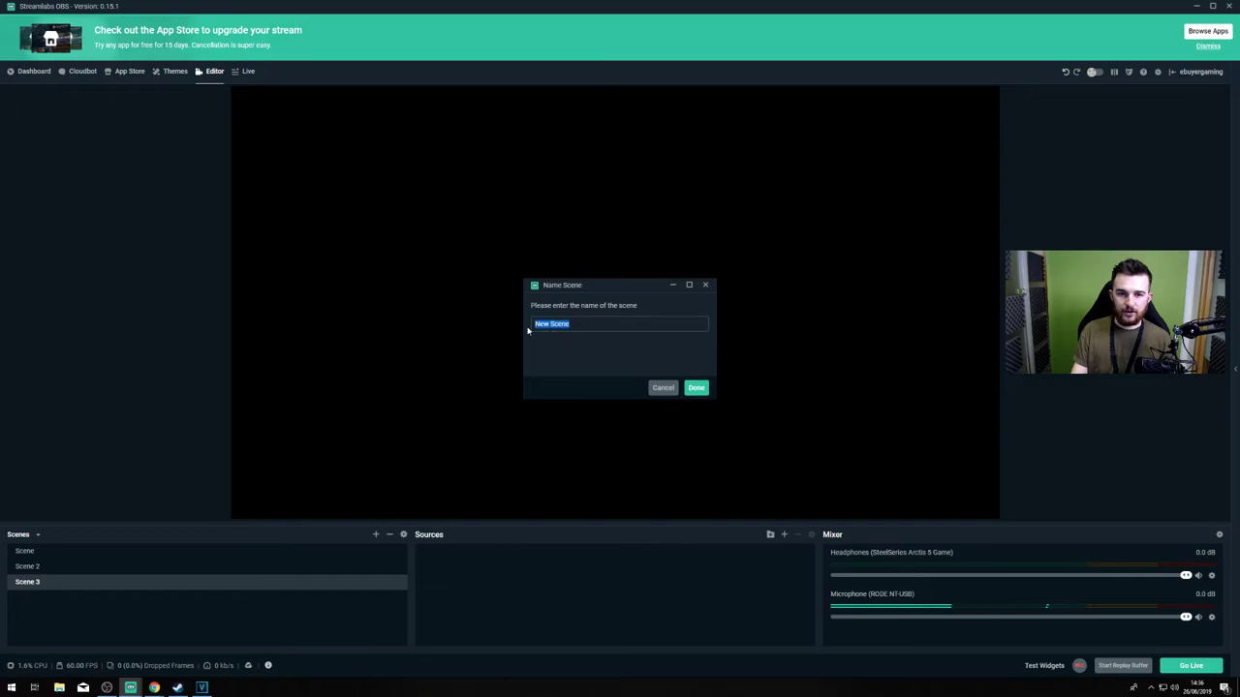
pyautogui.press('BackSpace')
pyautogui.write('Scene ')
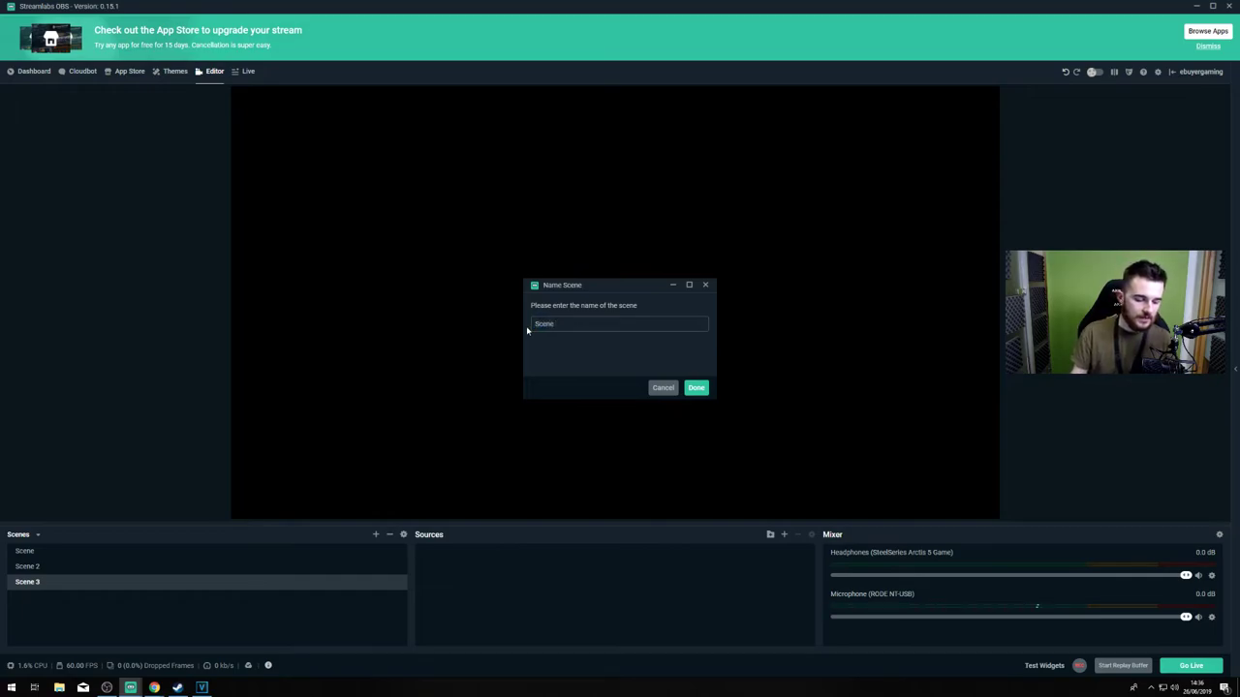
pyautogui.write('4')
# Confirm Scene 4, then add and remove an unfinished Image source in the first scene.
pyautogui.click(705, 388)
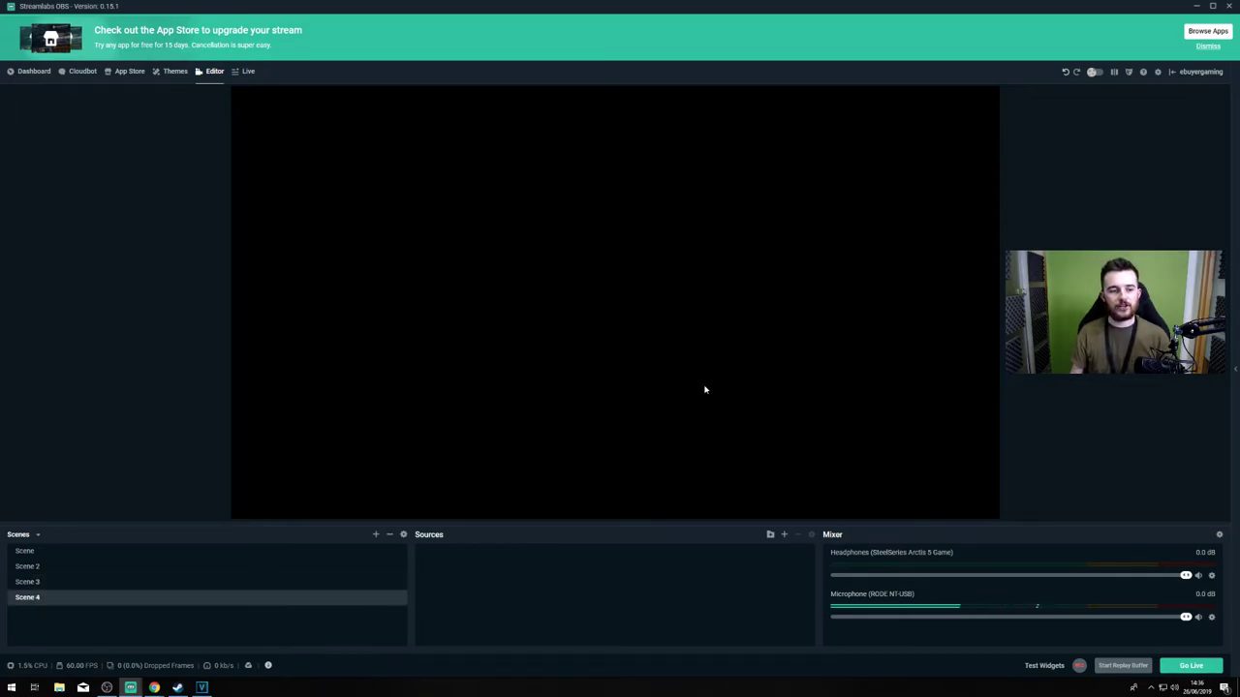
pyautogui.click(109, 561)
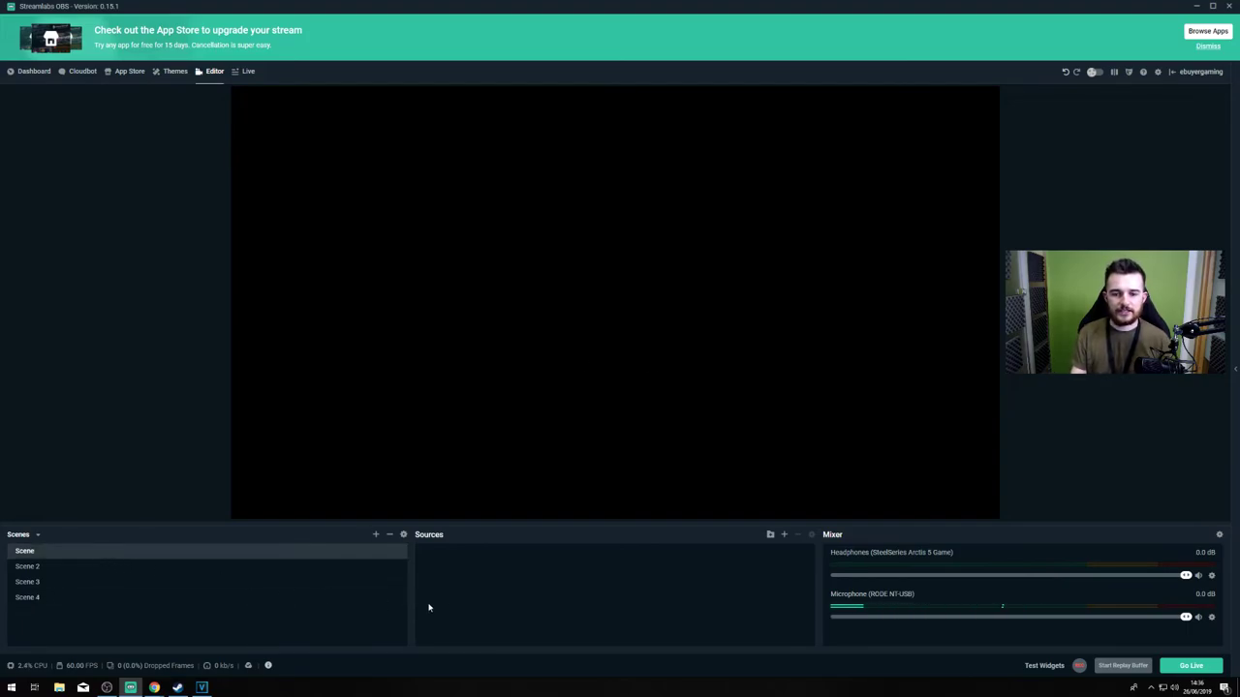
pyautogui.click(785, 536)
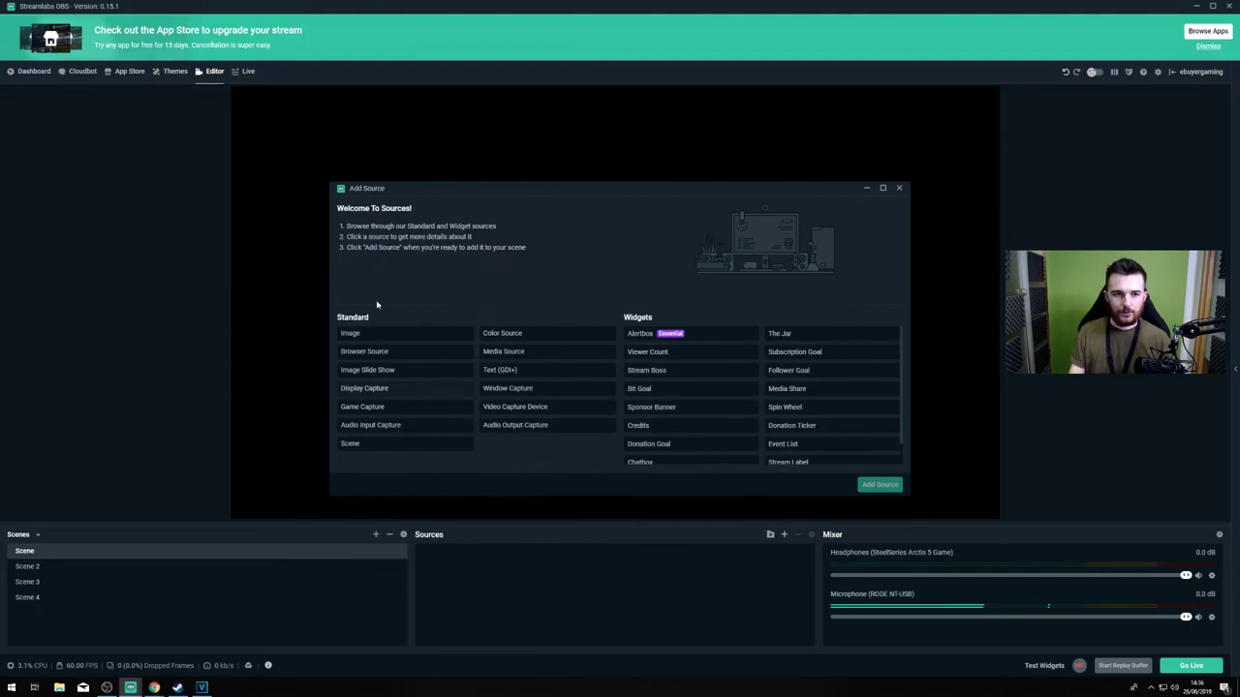
pyautogui.click(369, 337)
pyautogui.click(892, 492)
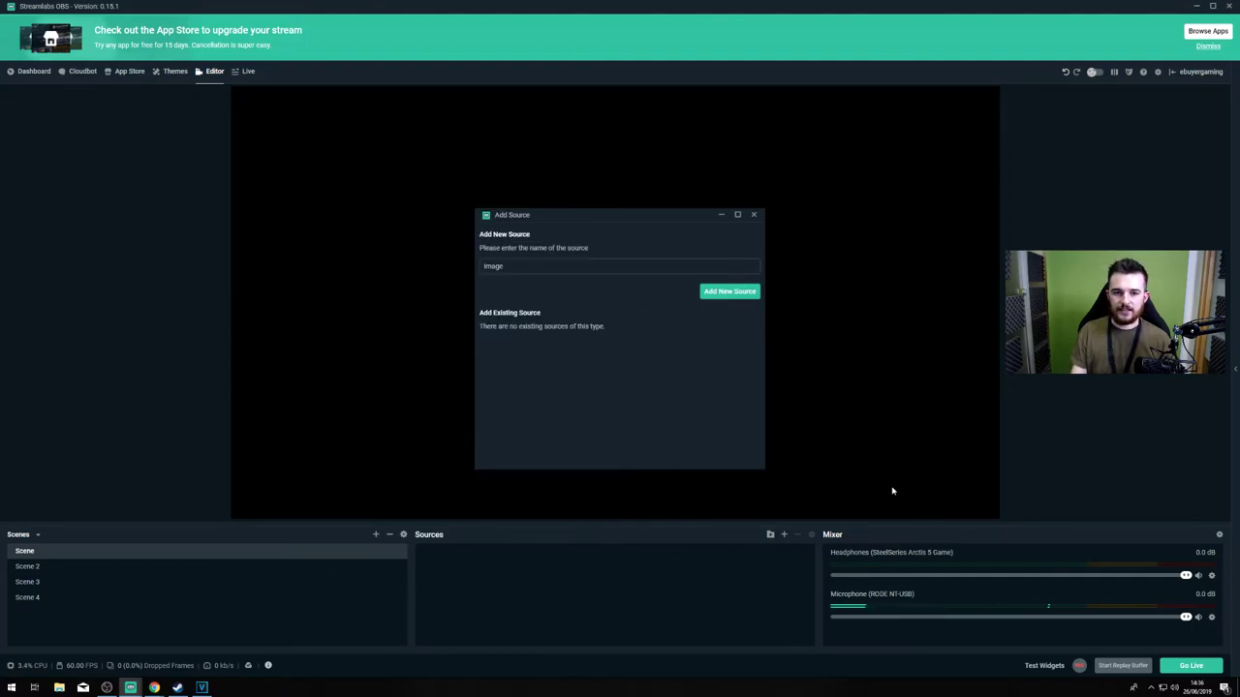
pyautogui.click(718, 293)
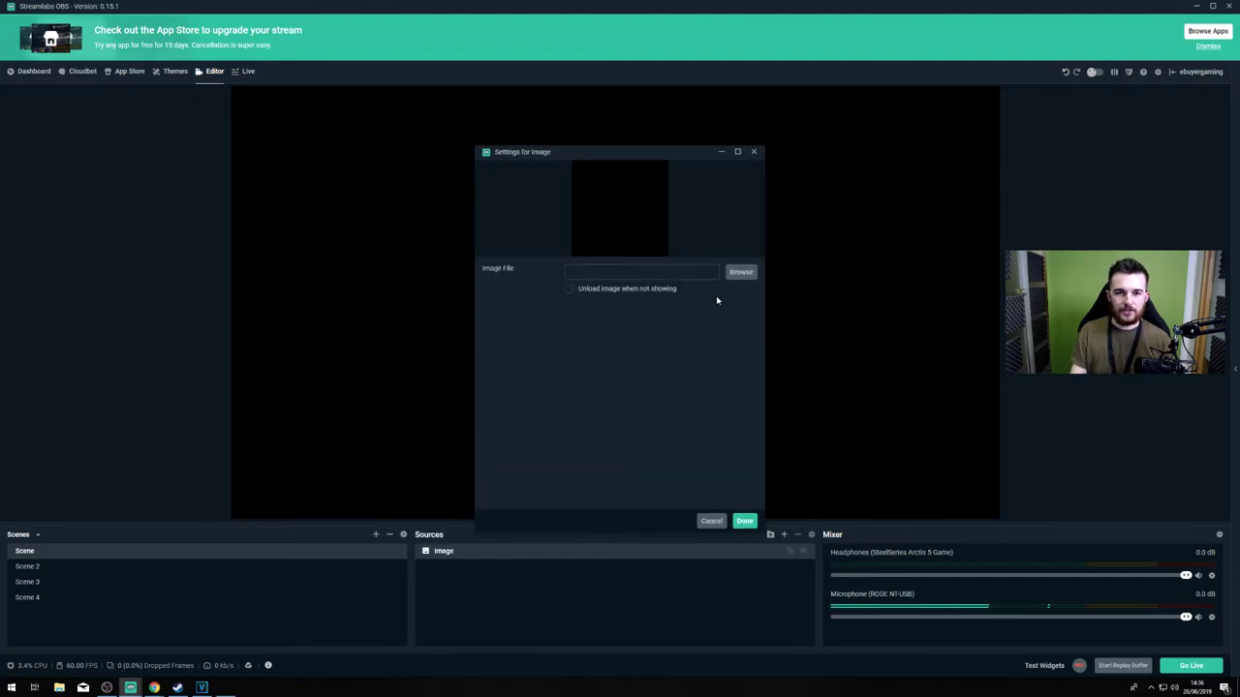
pyautogui.click(743, 521)
pyautogui.rightClick(653, 560)
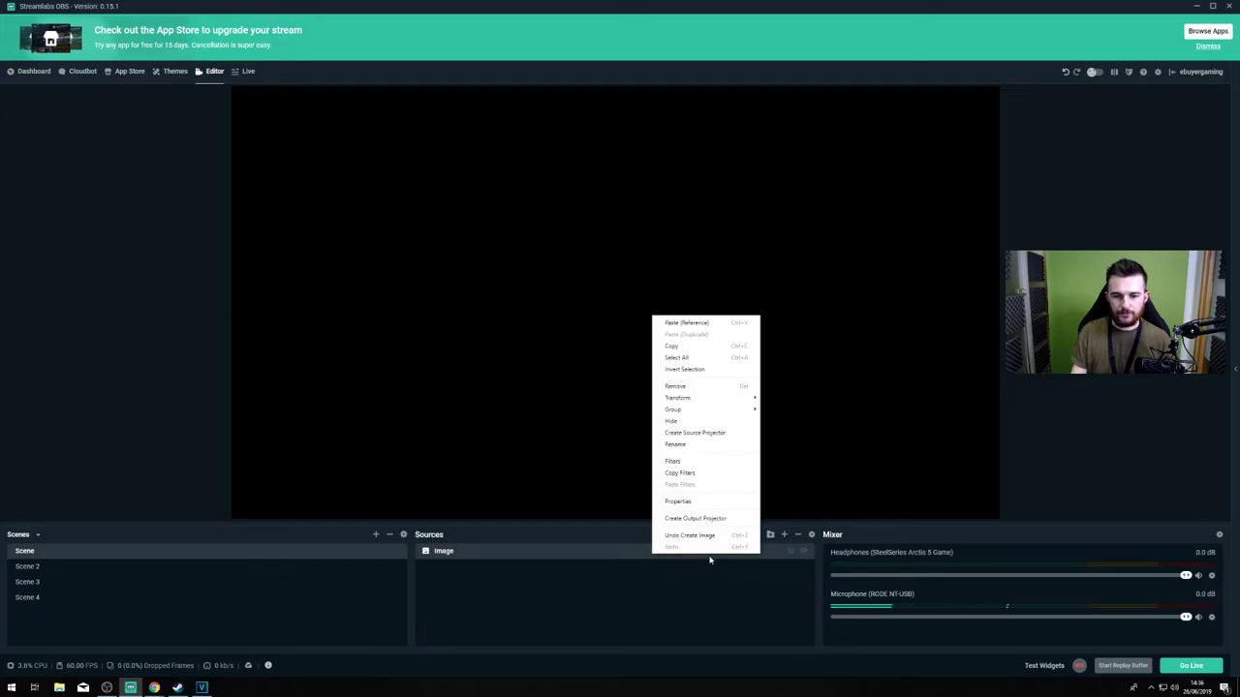
pyautogui.click(678, 371)
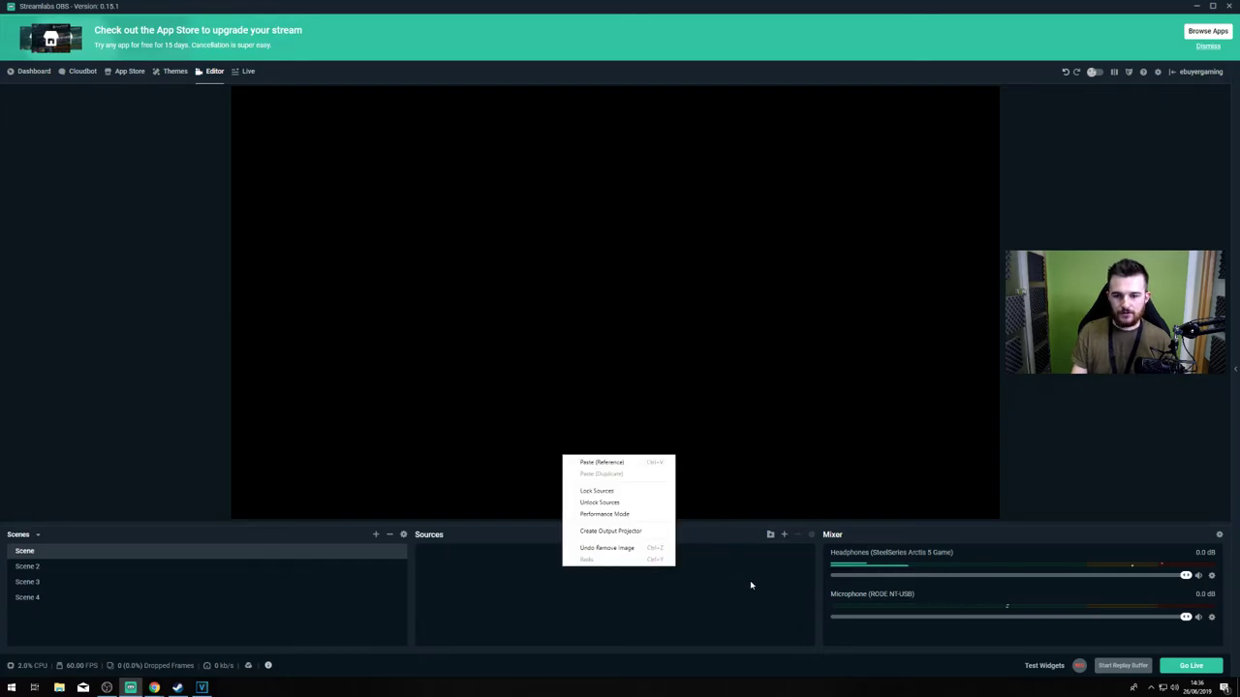
# Add an Image source named Starting Soon that shows the StartingSoon picture.
pyautogui.click(785, 537)
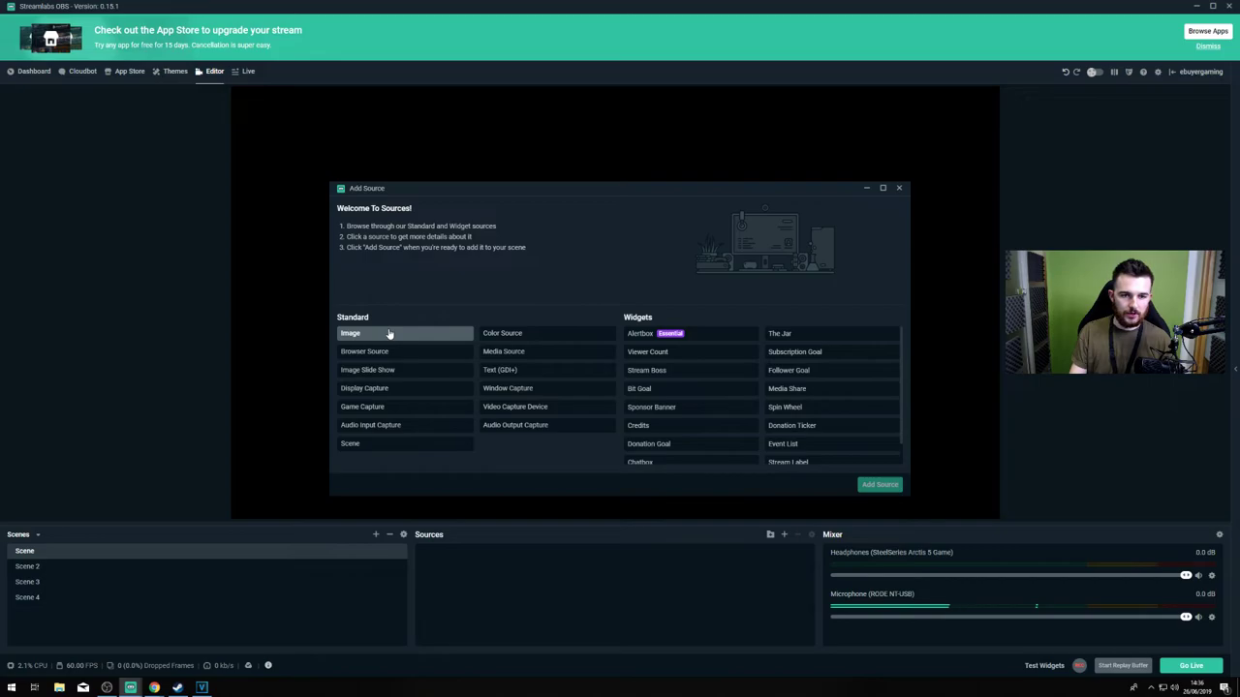
pyautogui.click(390, 334)
pyautogui.click(881, 485)
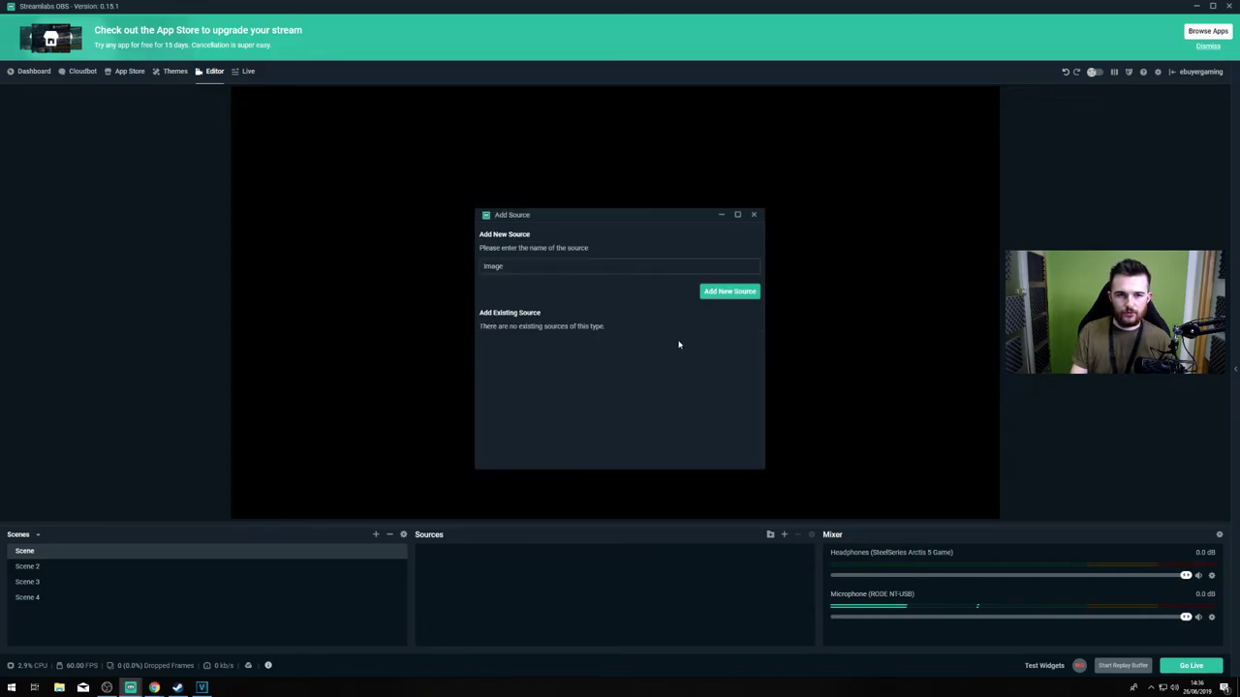
pyautogui.moveTo(509, 266); pyautogui.dragTo(465, 268)
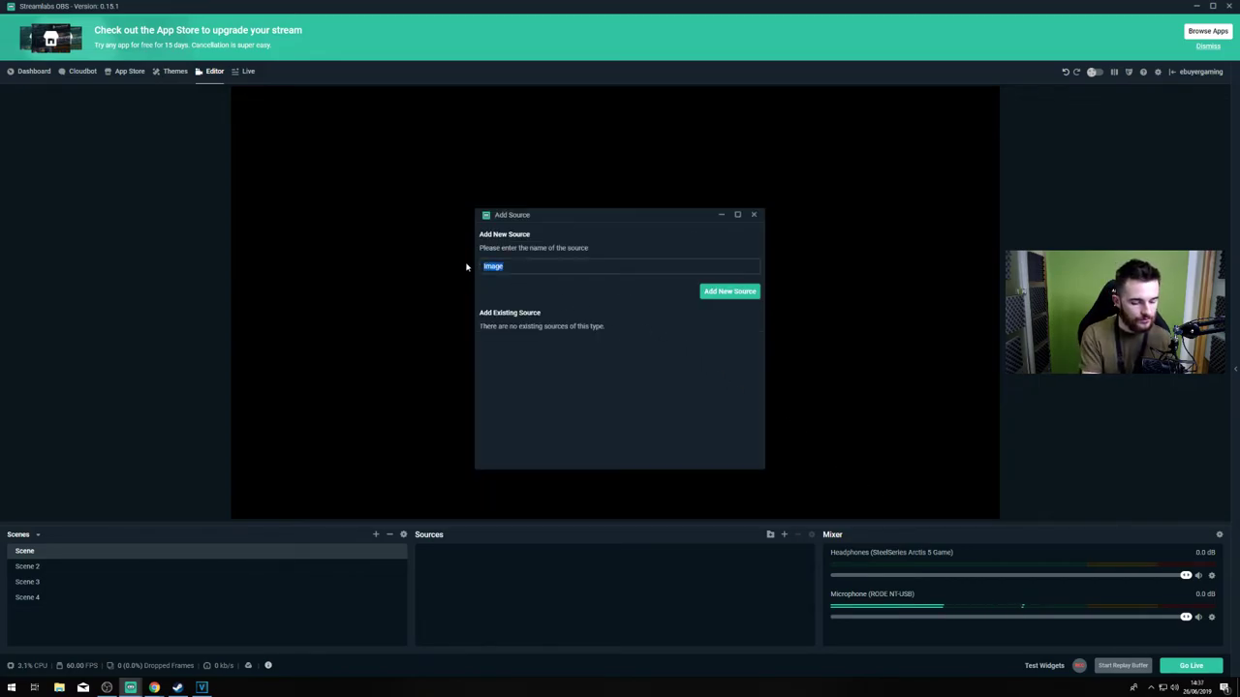
pyautogui.write('Itarting Soon')
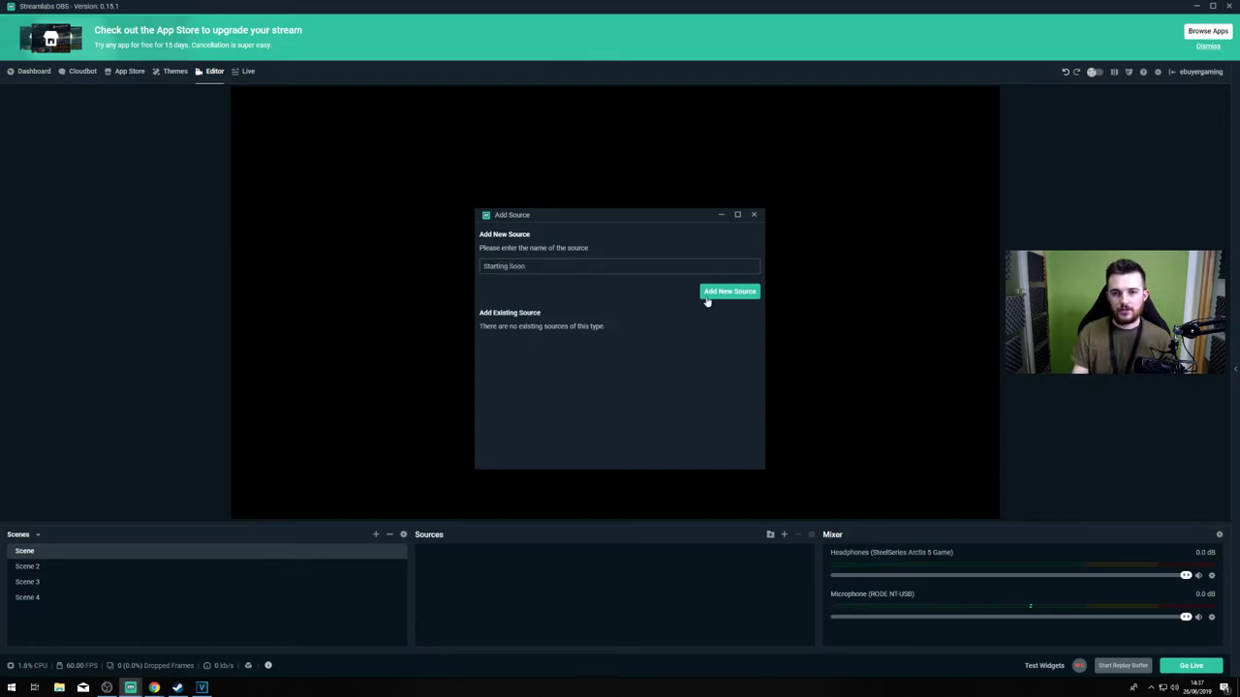
pyautogui.click(717, 292)
pyautogui.click(744, 273)
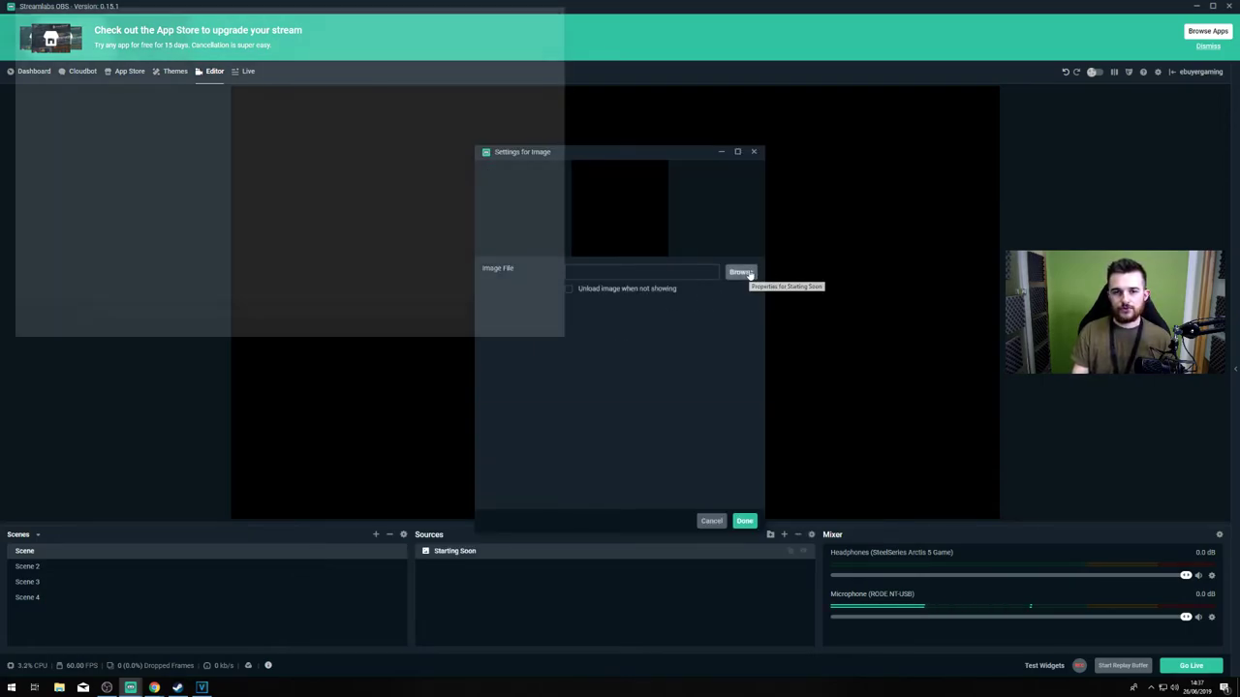
pyautogui.click(221, 83)
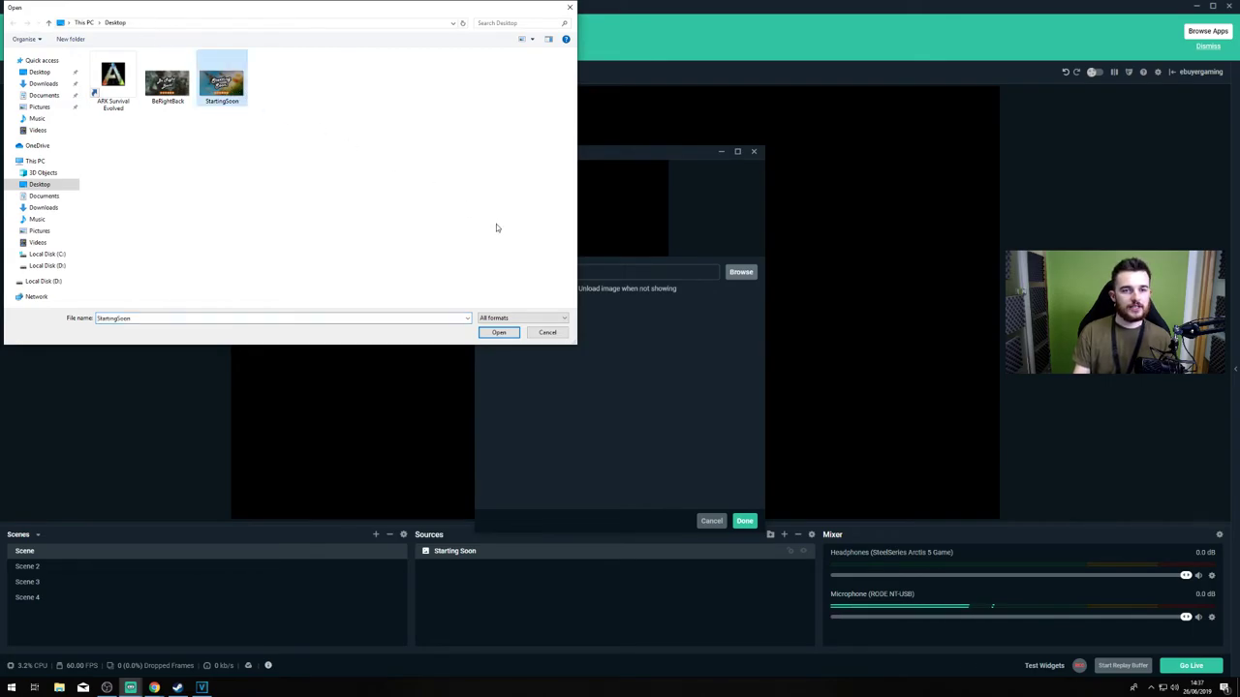
pyautogui.click(499, 332)
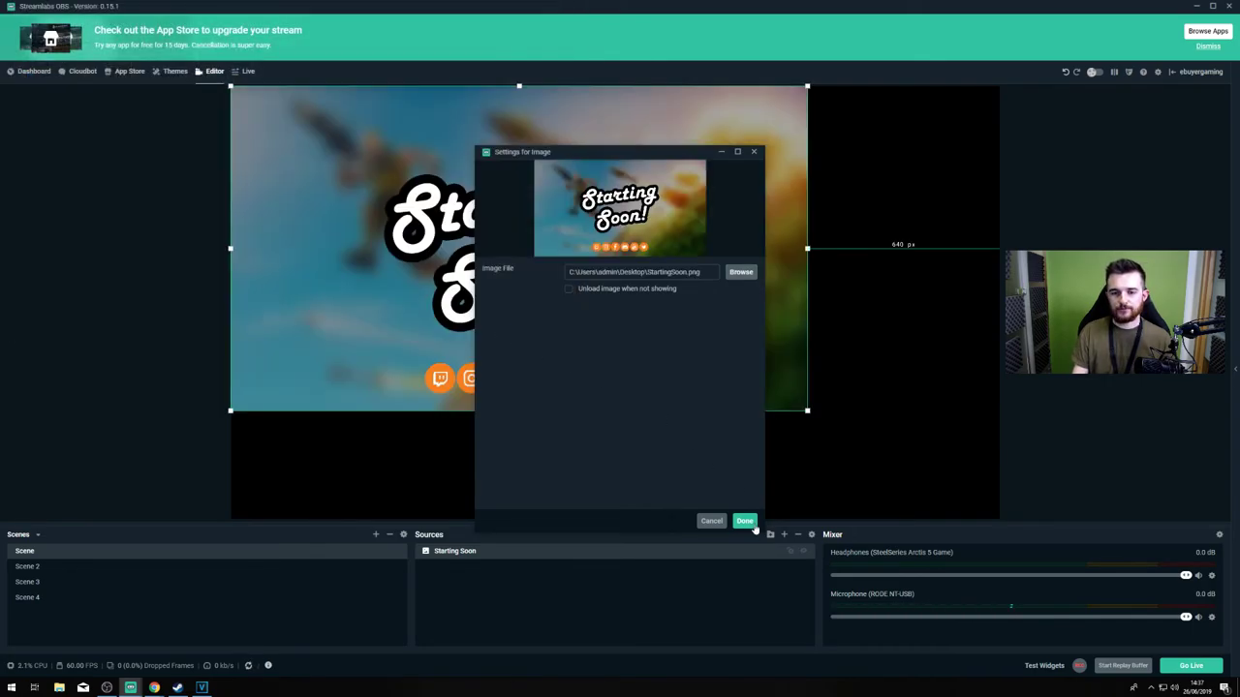
pyautogui.click(747, 523)
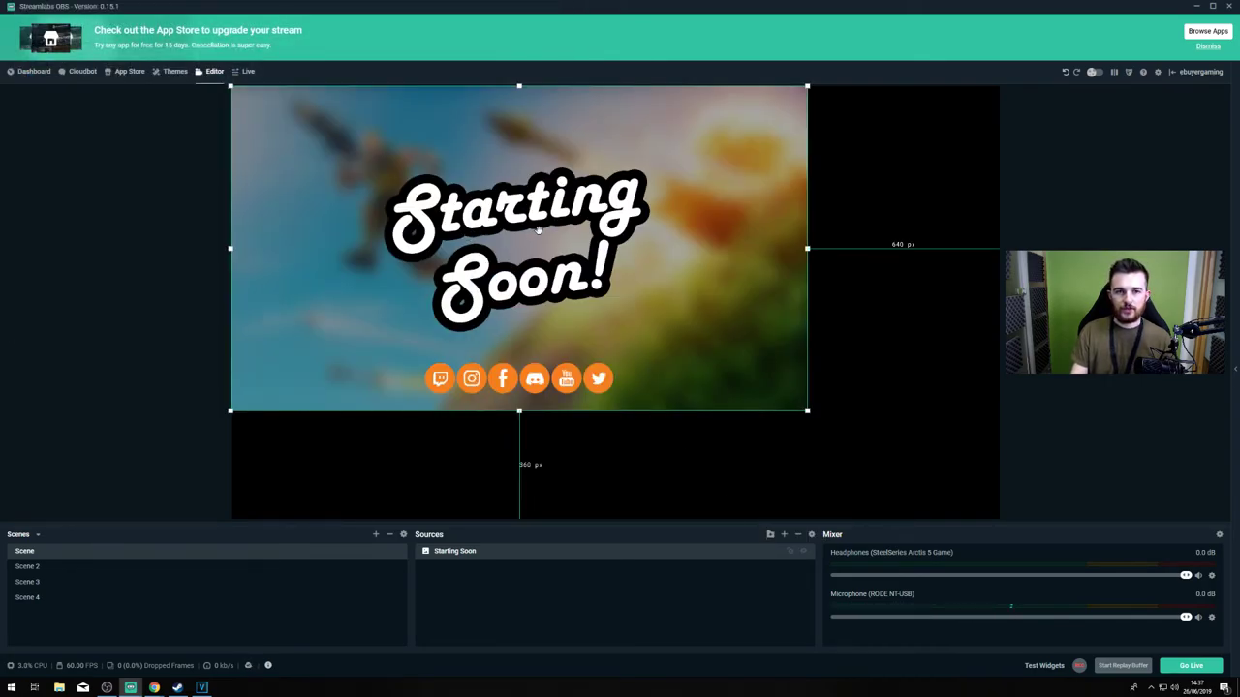
# Move the Starting Soon image and fit it to the whole canvas.
pyautogui.moveTo(651, 309); pyautogui.dragTo(746, 332)
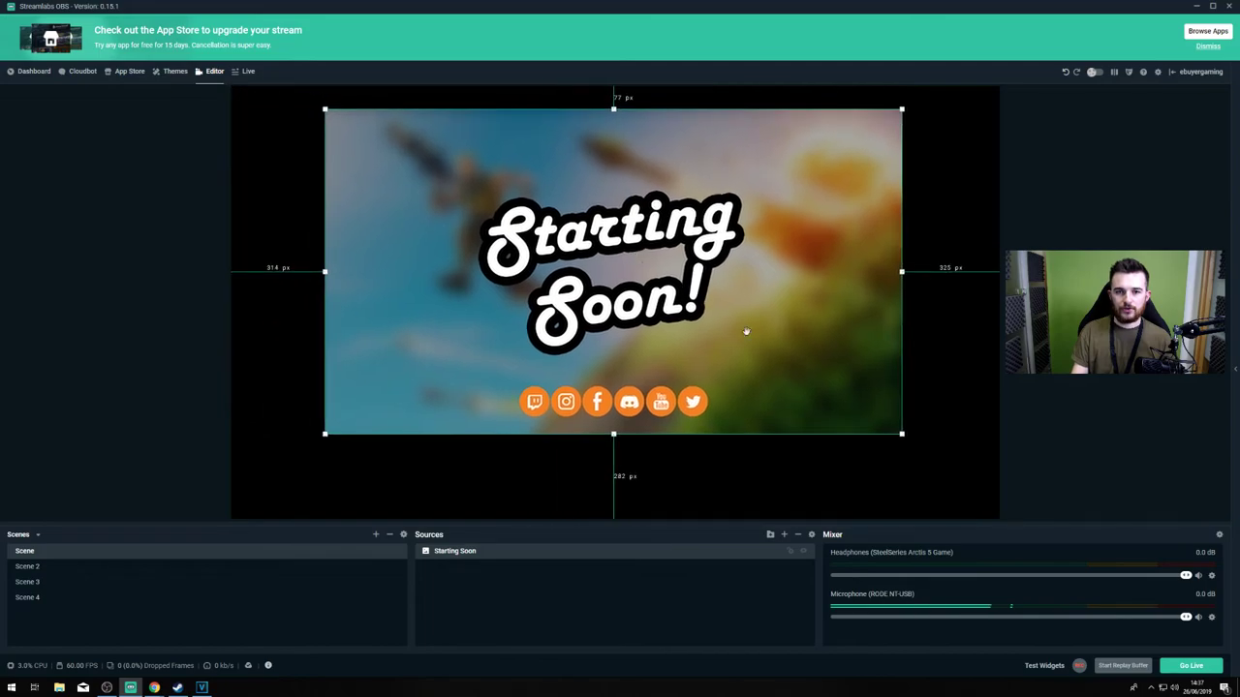
pyautogui.rightClick(602, 555)
pyautogui.moveTo(659, 393)
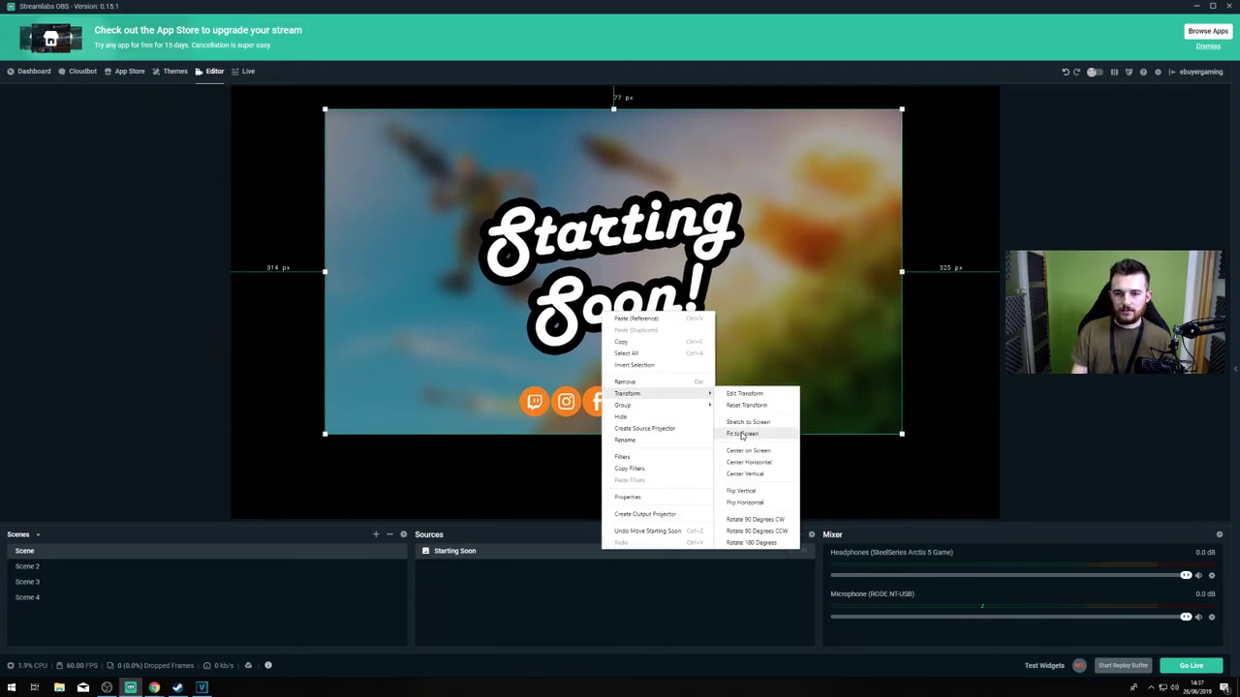
pyautogui.click(742, 435)
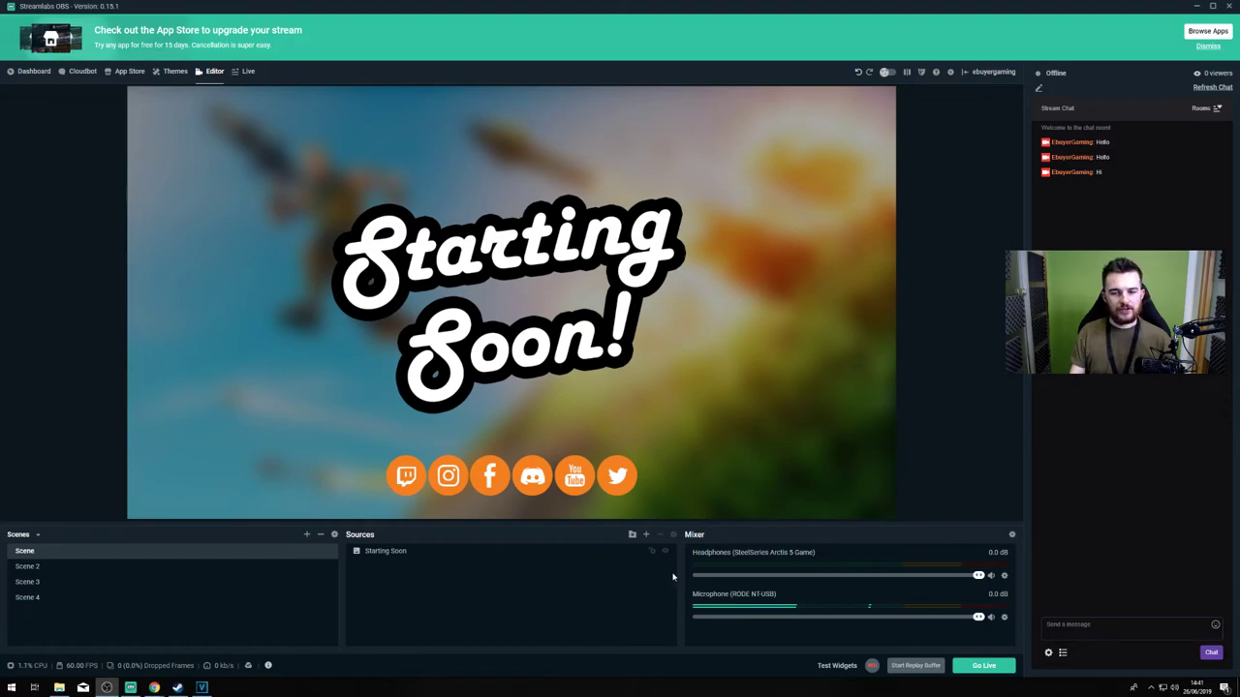
# Scroll through the source library's widget list and close it without adding anything.
pyautogui.click(646, 534)
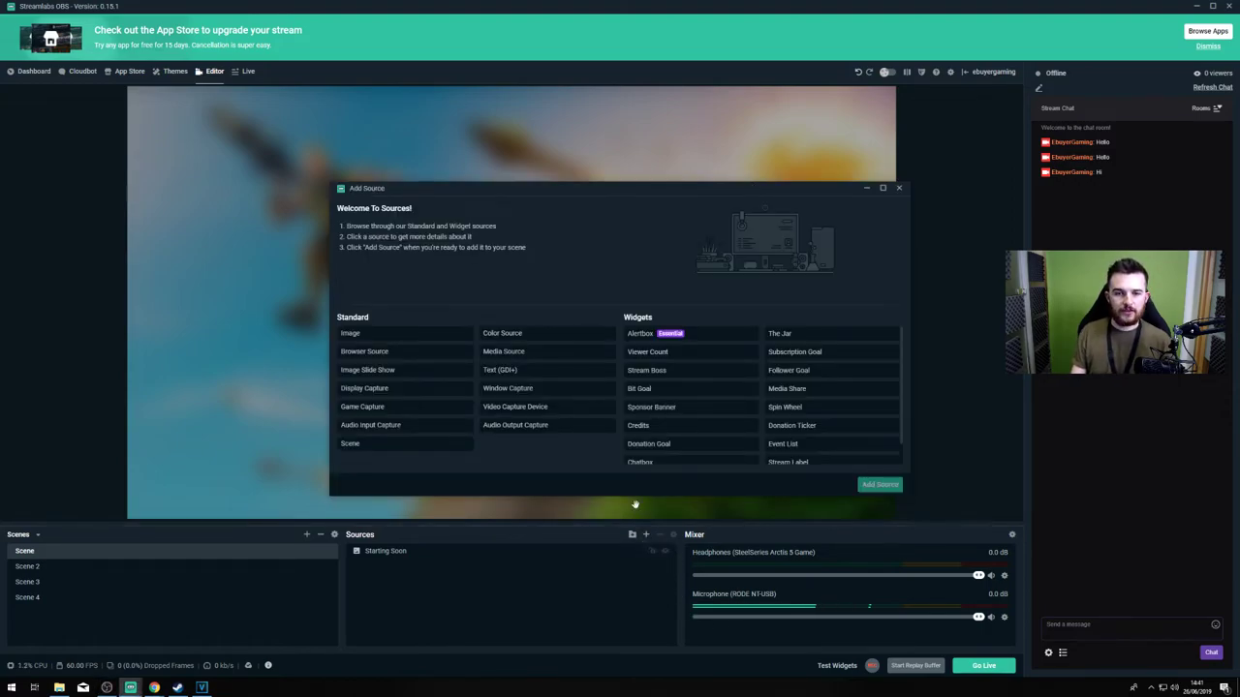
pyautogui.scroll(-1, 712, 399)
pyautogui.scroll(1, 714, 400)
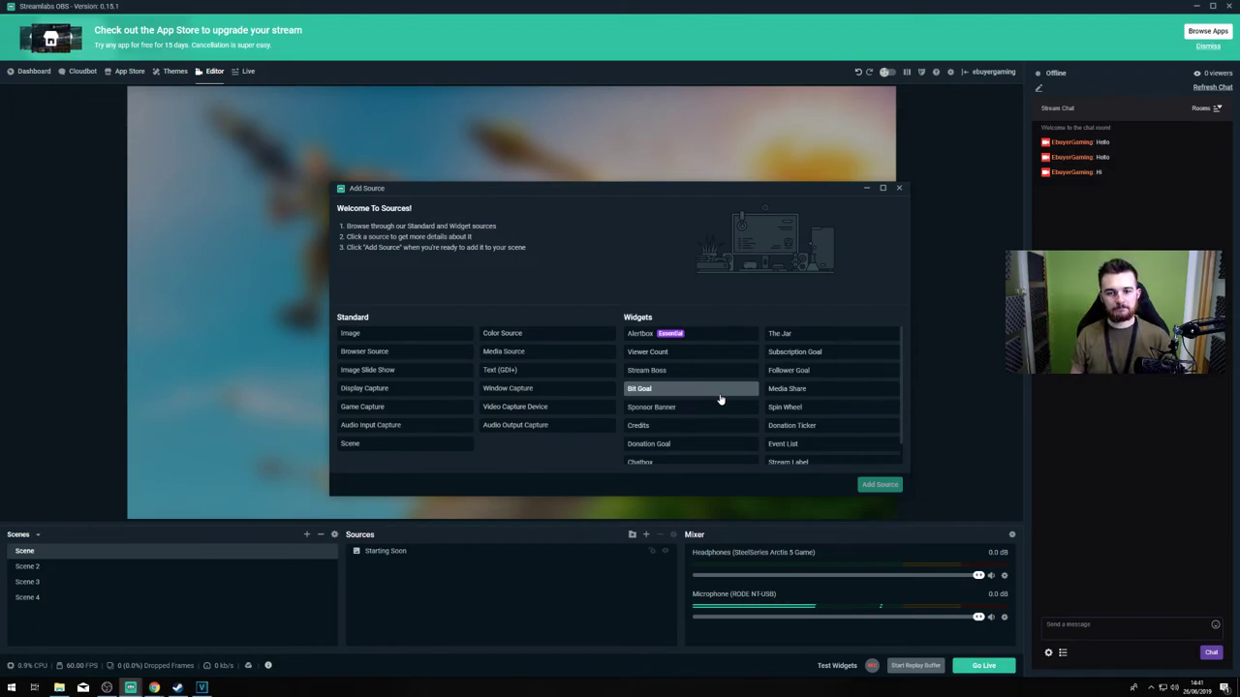
pyautogui.scroll(-1, 729, 403)
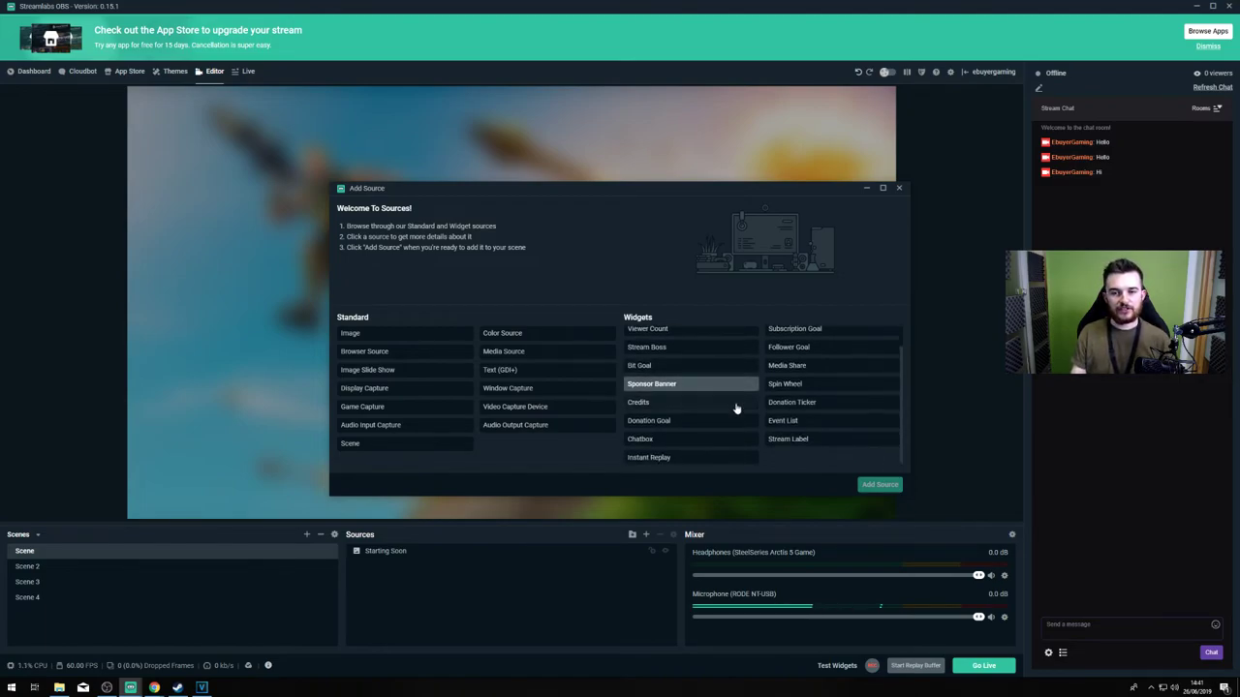
pyautogui.scroll(1, 737, 411)
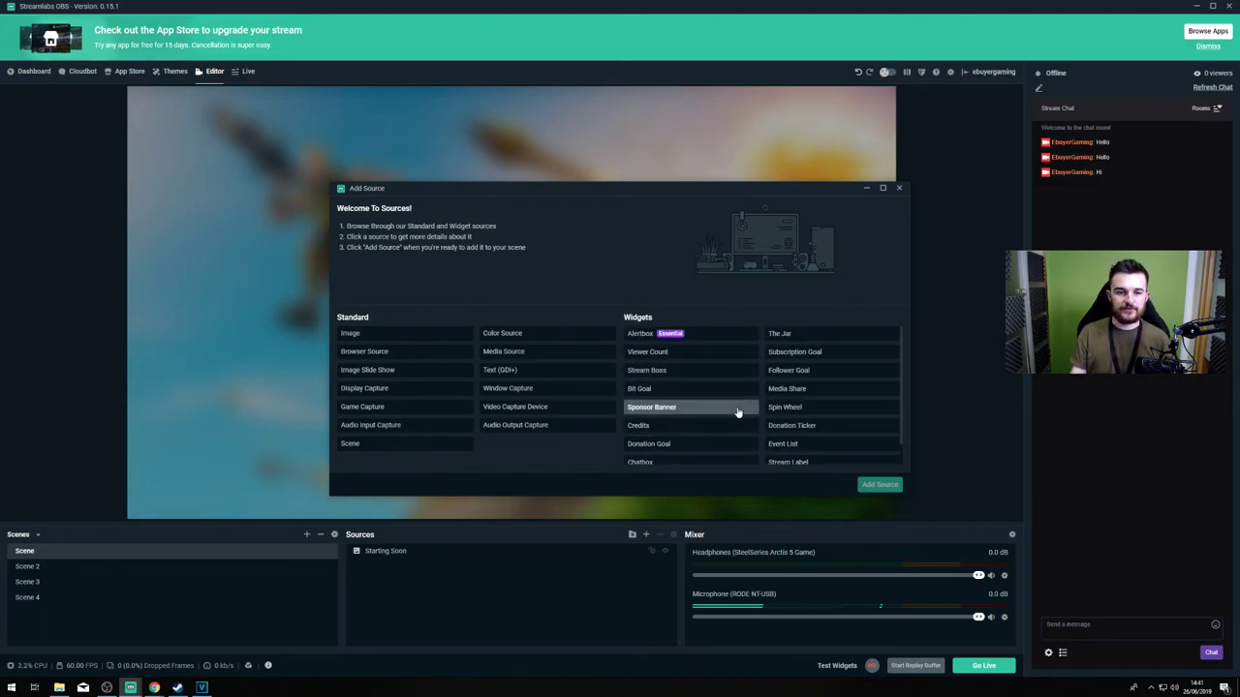
pyautogui.scroll(-1, 707, 369)
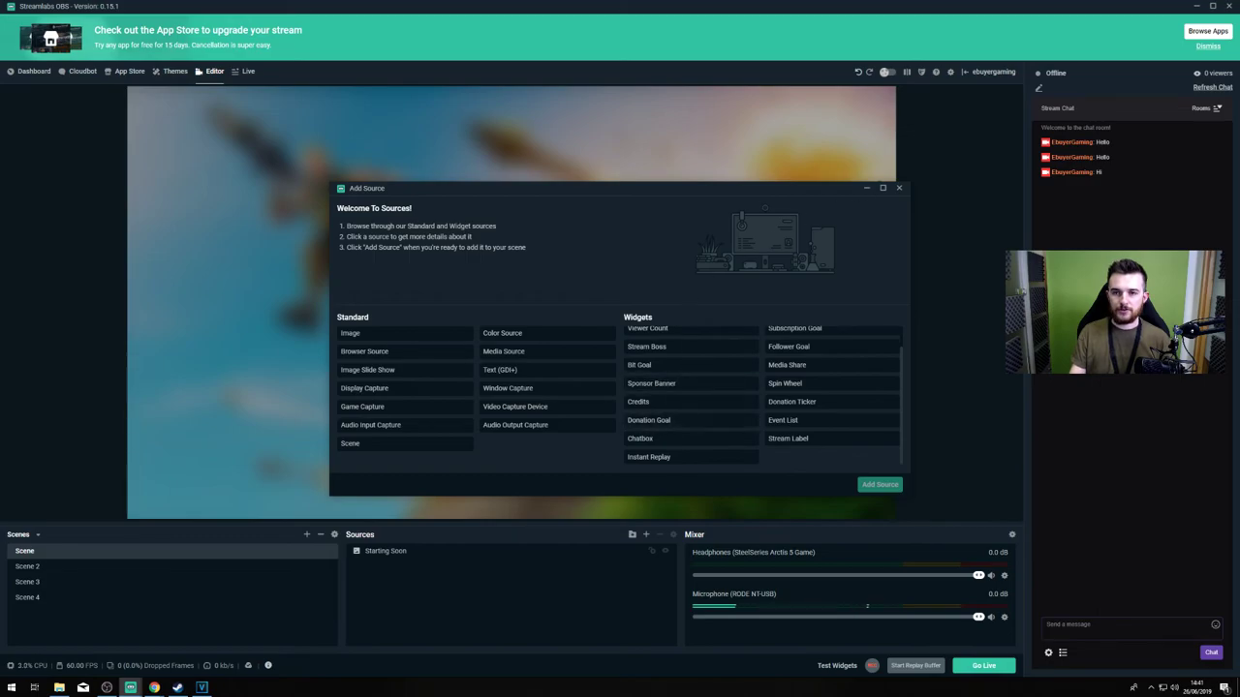
pyautogui.click(899, 188)
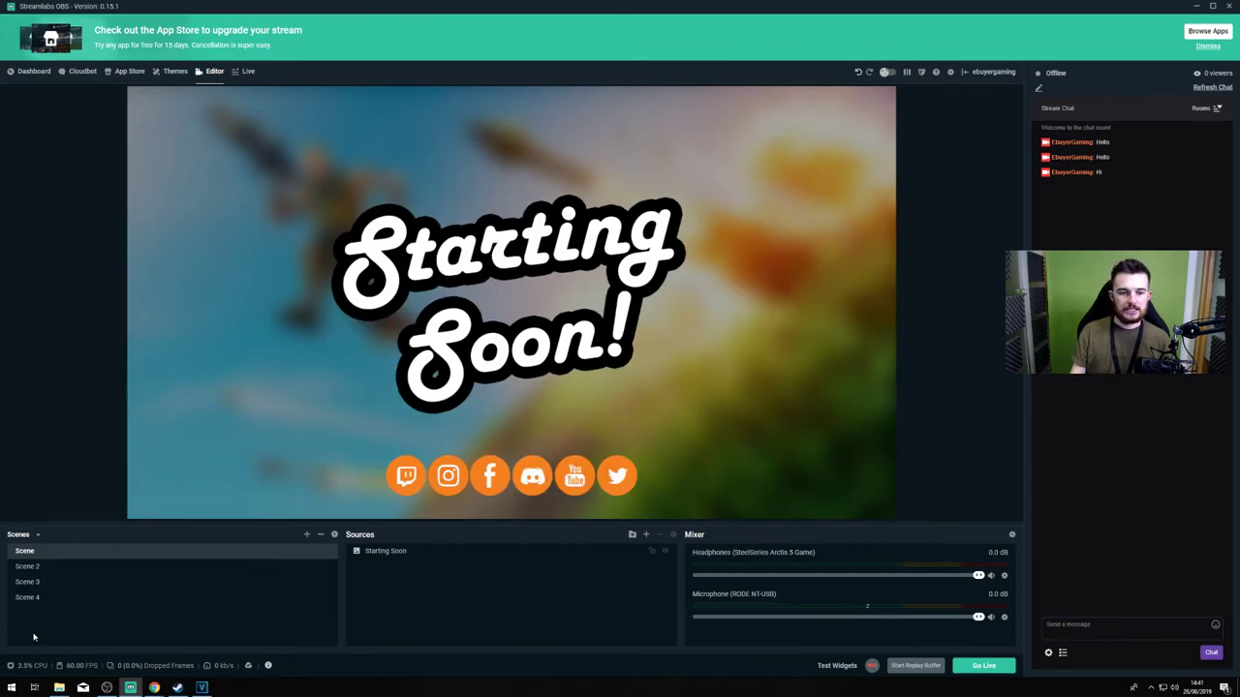
# Select Scene 2 and pick Video Capture Device in the source library.
pyautogui.click(44, 571)
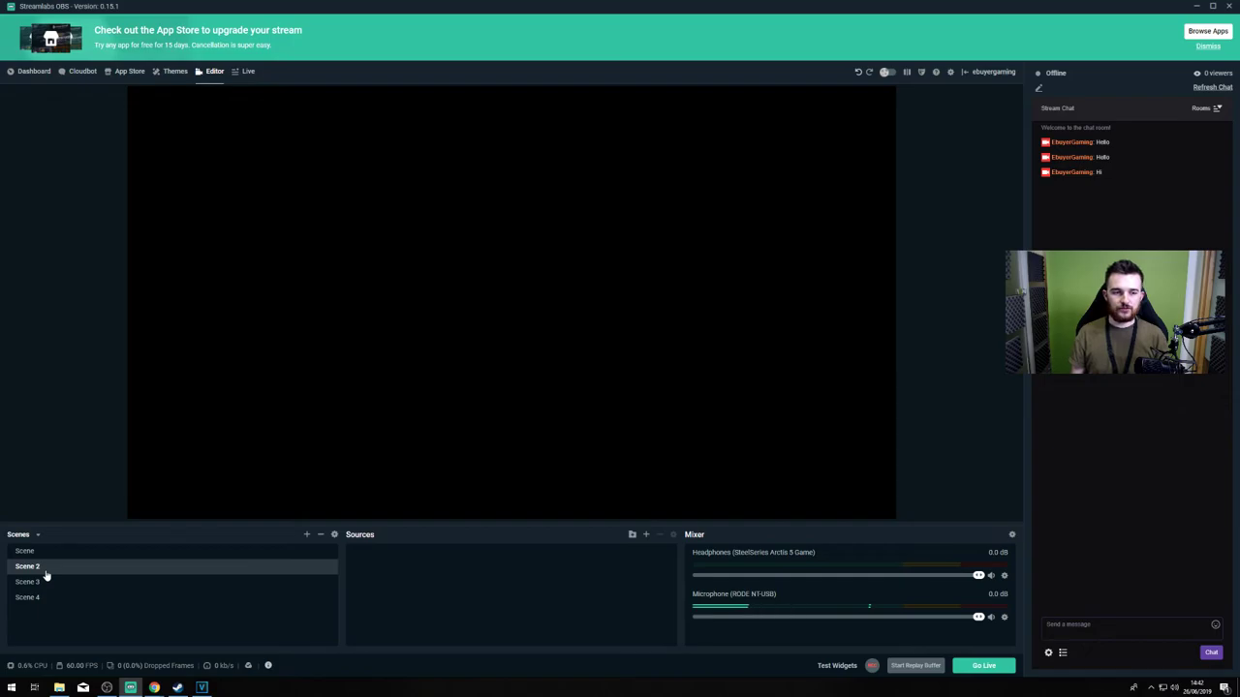
pyautogui.click(646, 535)
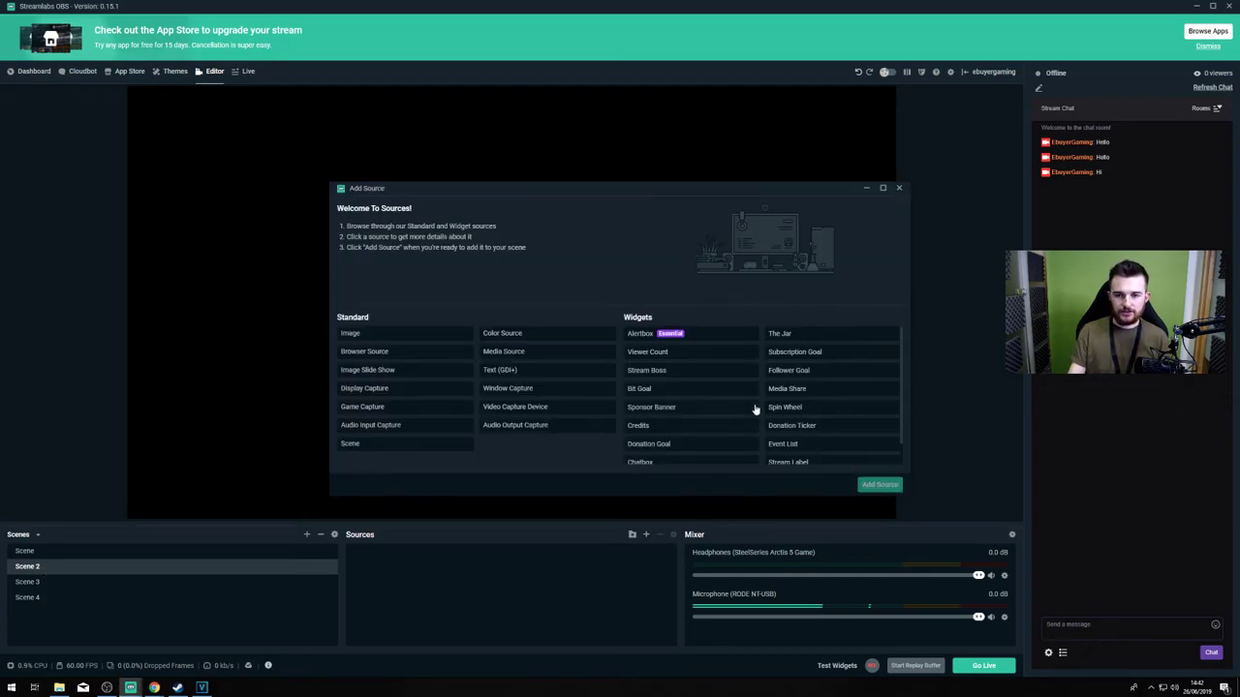
pyautogui.click(509, 410)
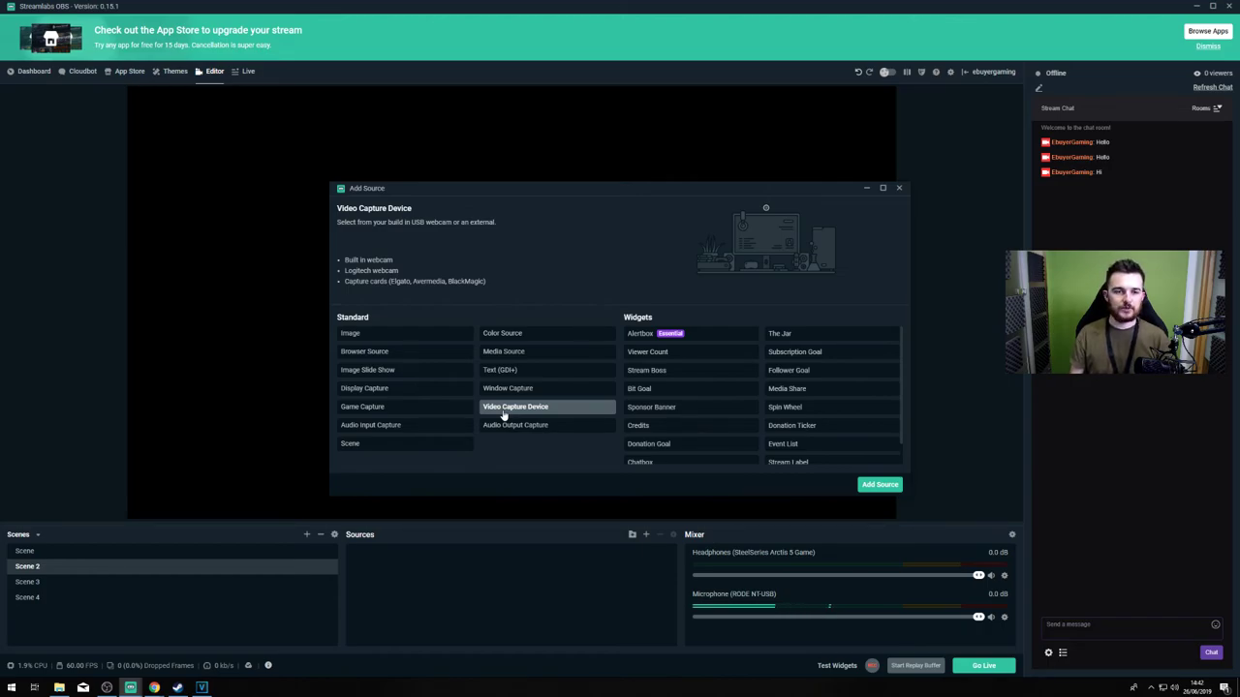
# Abandon the webcam source, then give Scene 3 a Display Capture source with its default name.
pyautogui.click(29, 550)
pyautogui.click(61, 581)
pyautogui.click(646, 535)
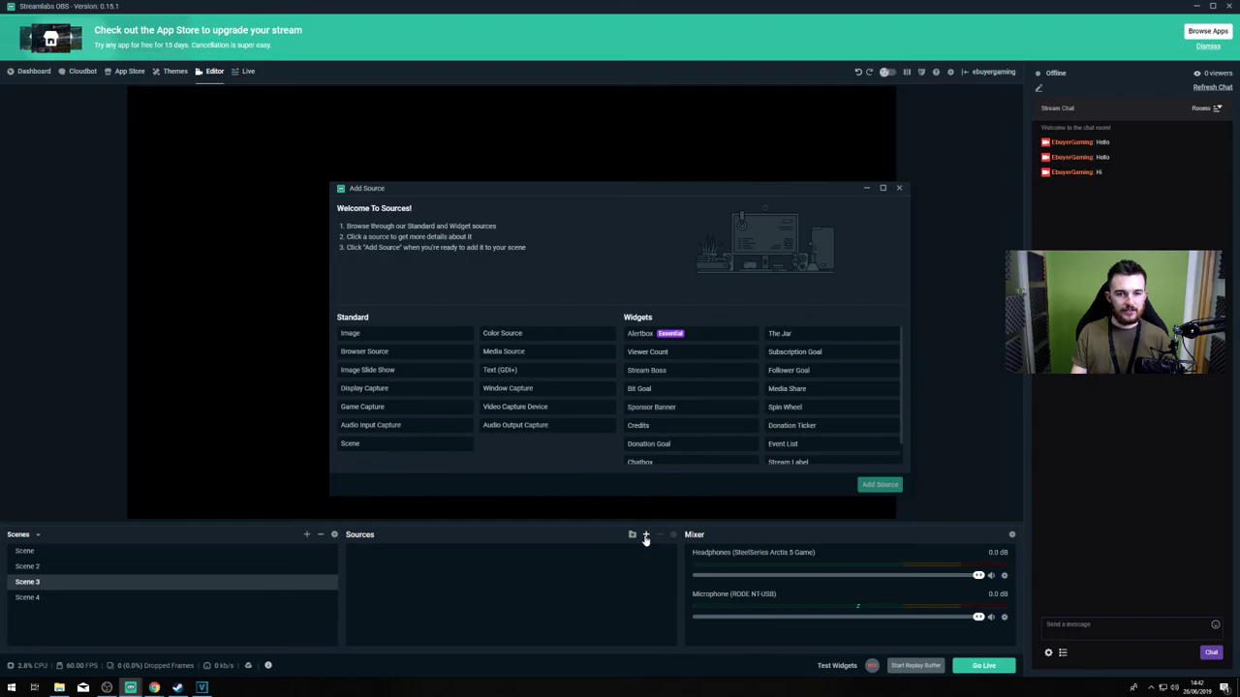
pyautogui.click(380, 407)
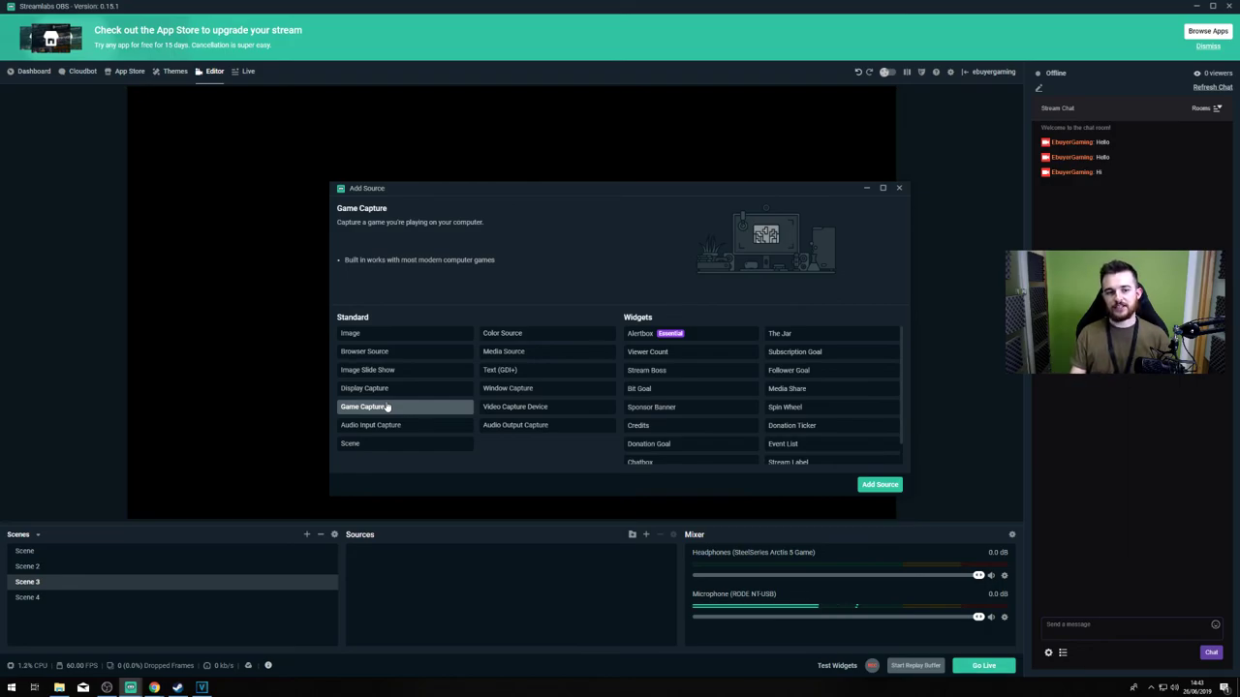
pyautogui.click(382, 392)
pyautogui.click(882, 484)
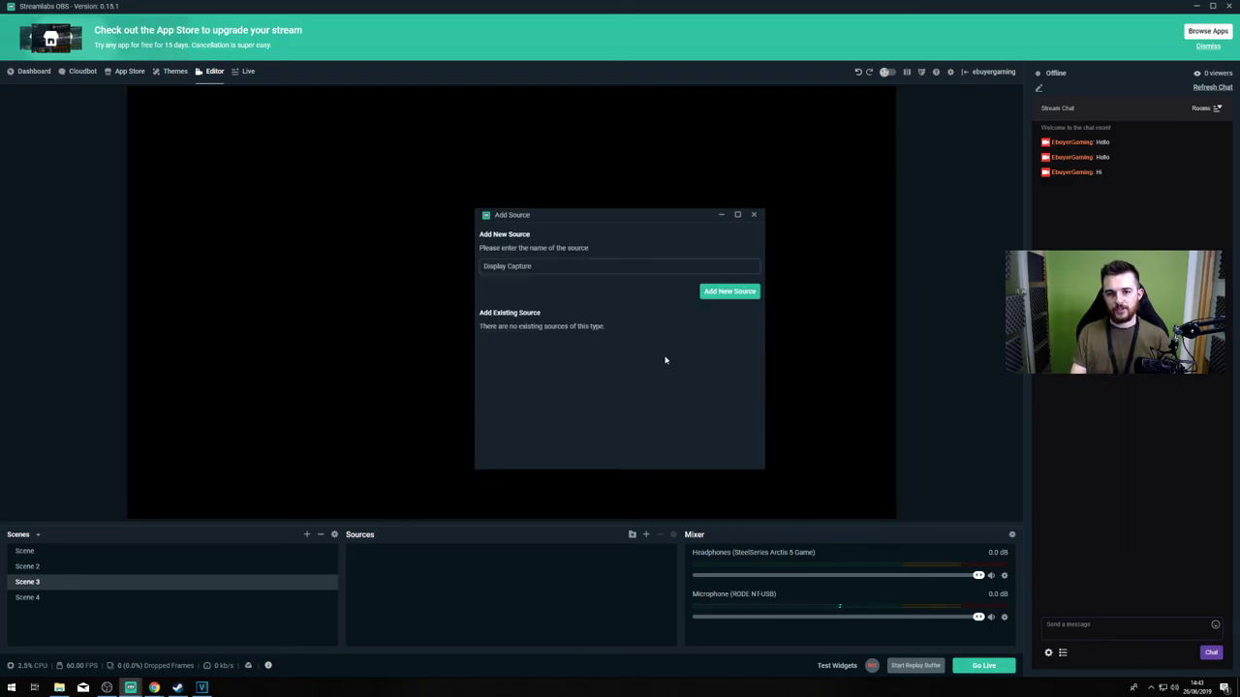
pyautogui.click(707, 295)
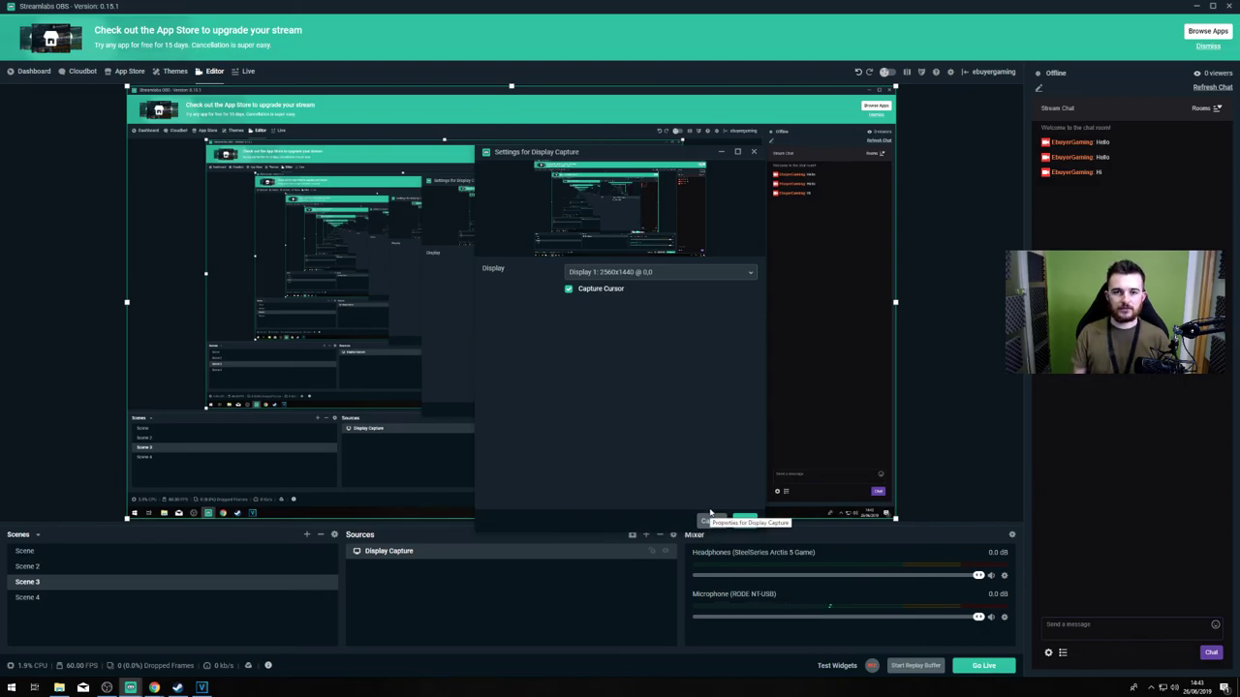
pyautogui.click(745, 520)
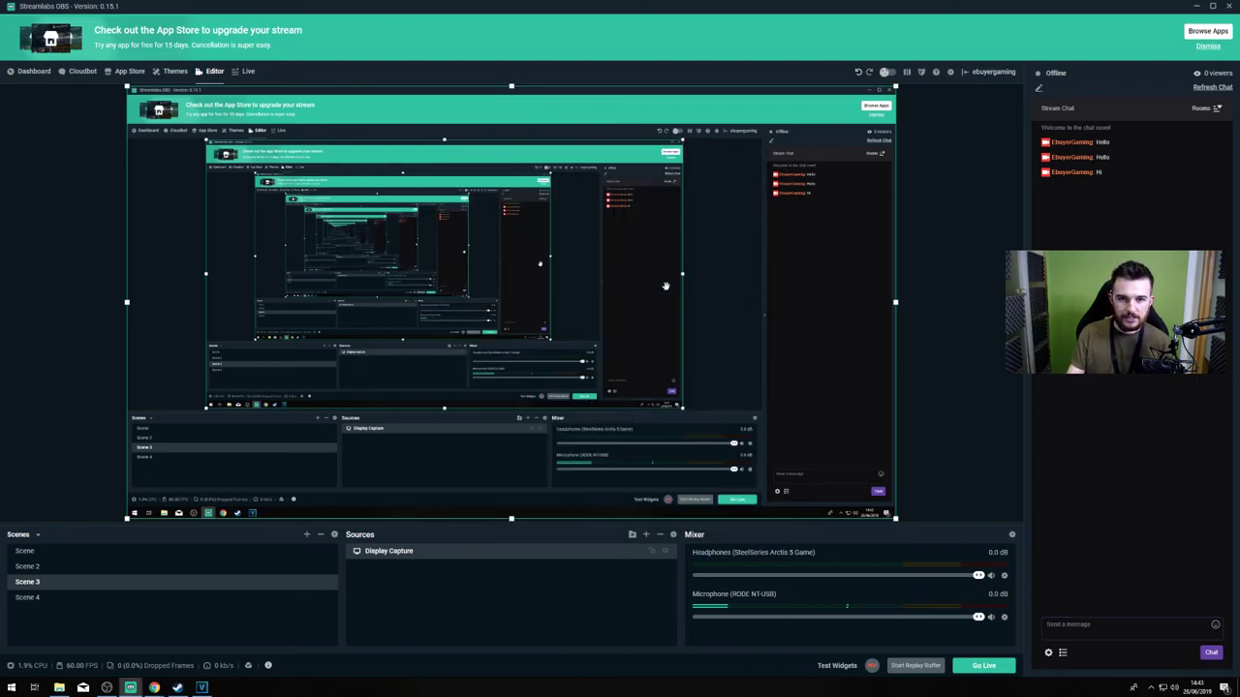
pyautogui.click(974, 319)
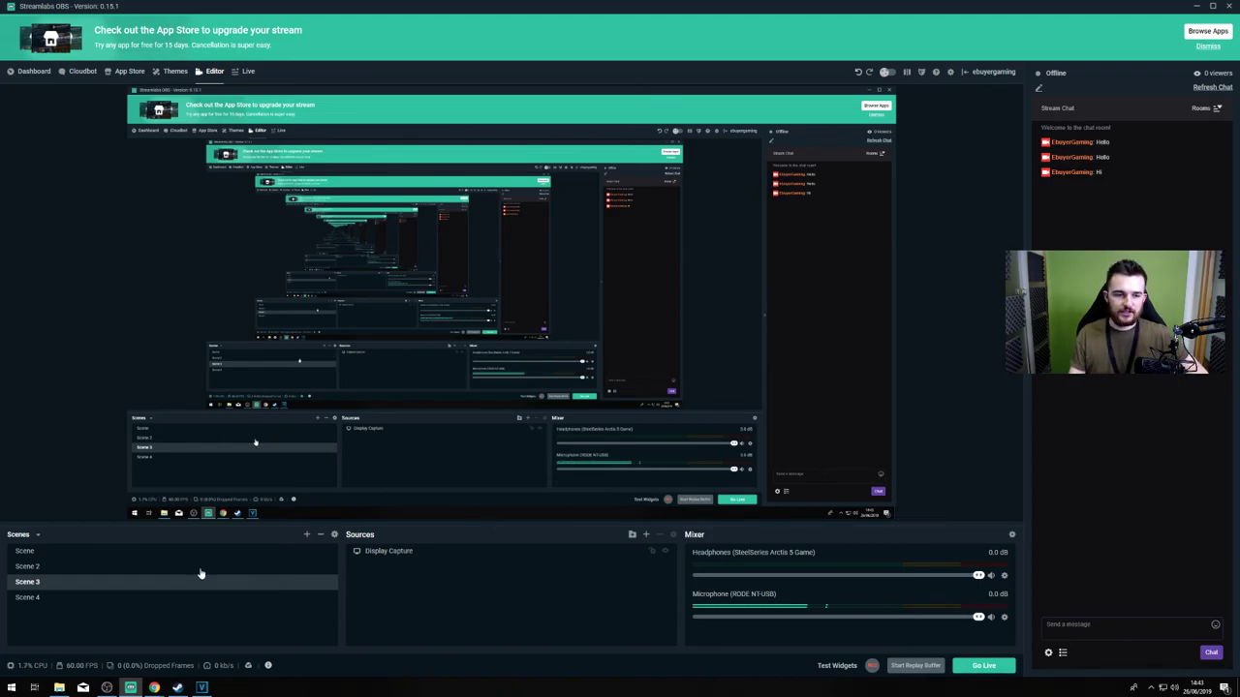
# Add an Image source named BeRightBack to Scene 4.
pyautogui.click(68, 597)
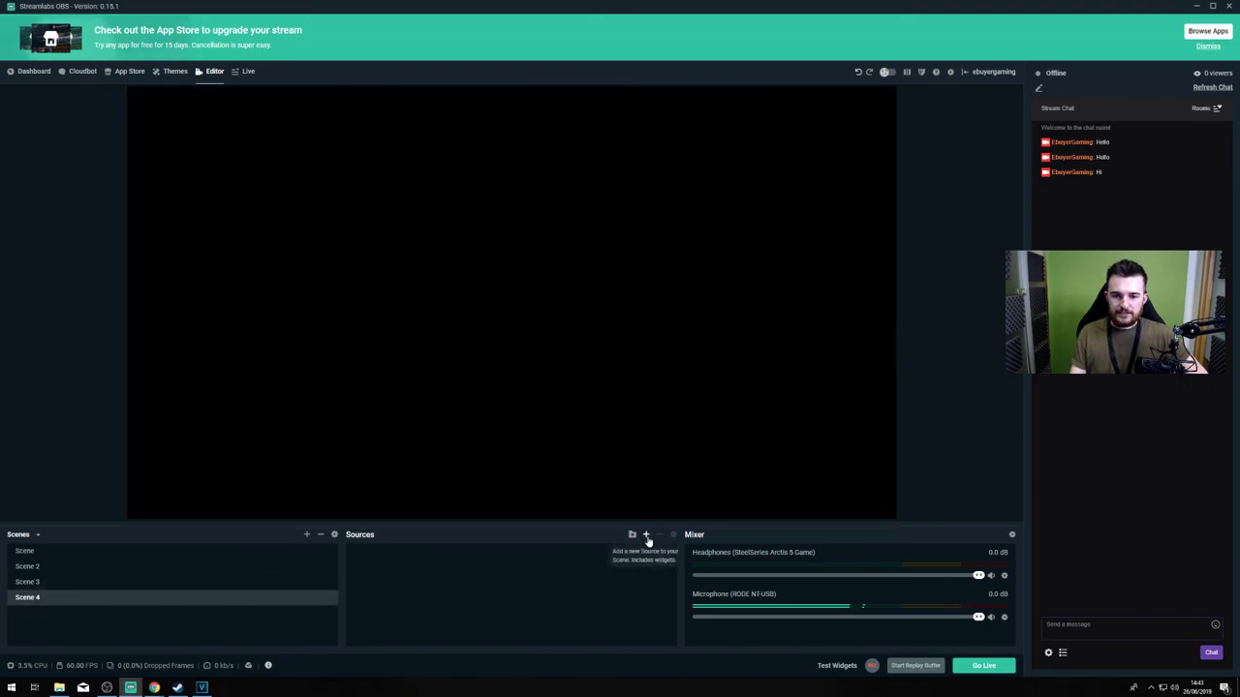
pyautogui.click(646, 535)
pyautogui.click(374, 335)
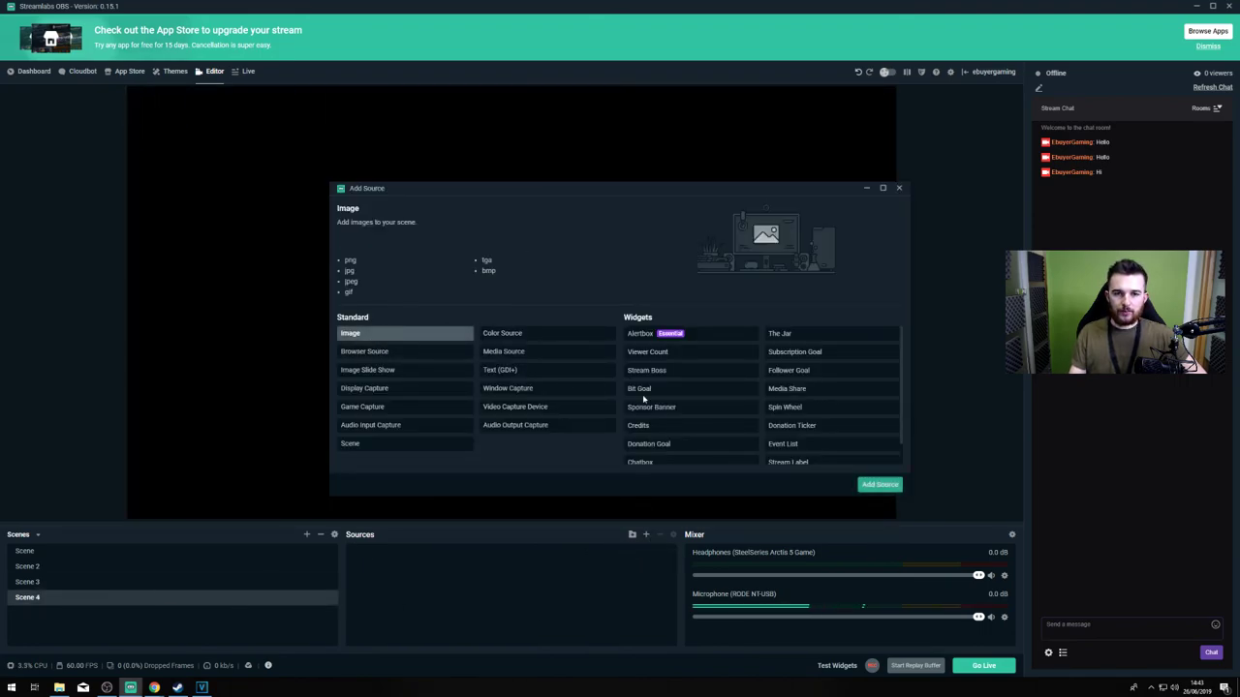
pyautogui.click(897, 489)
pyautogui.hotkey('ctrl', 'a')
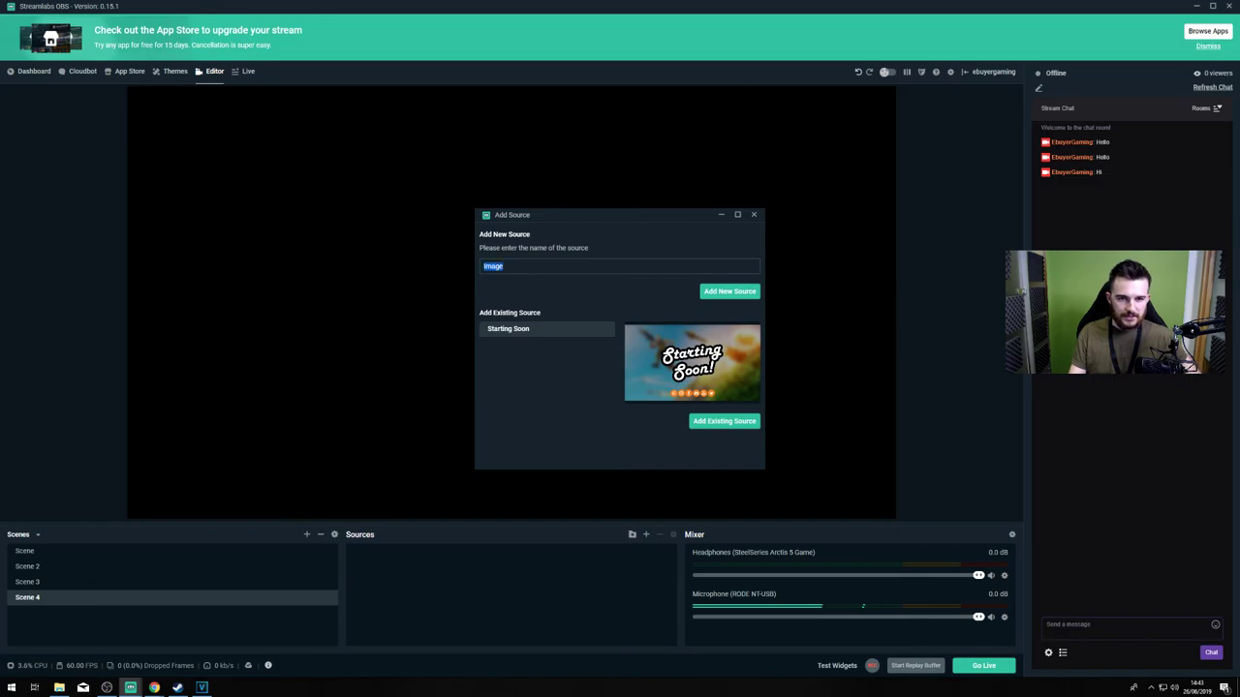
pyautogui.write('IeRig')
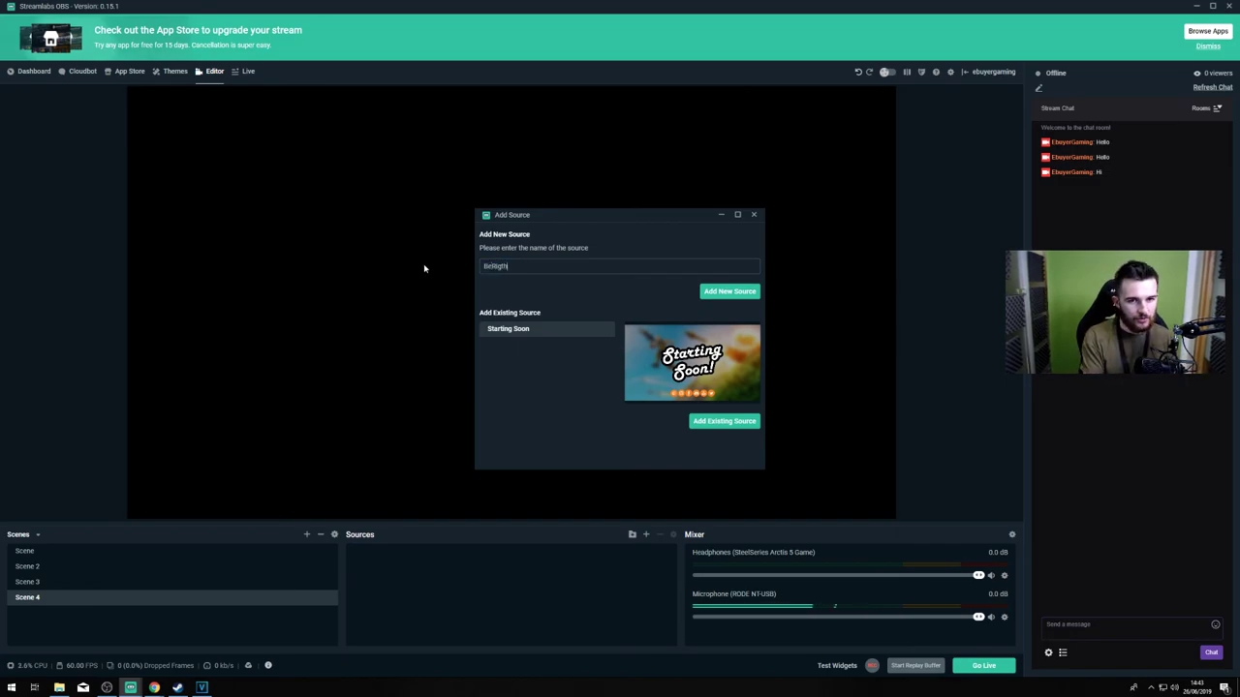
pyautogui.write('htBa')
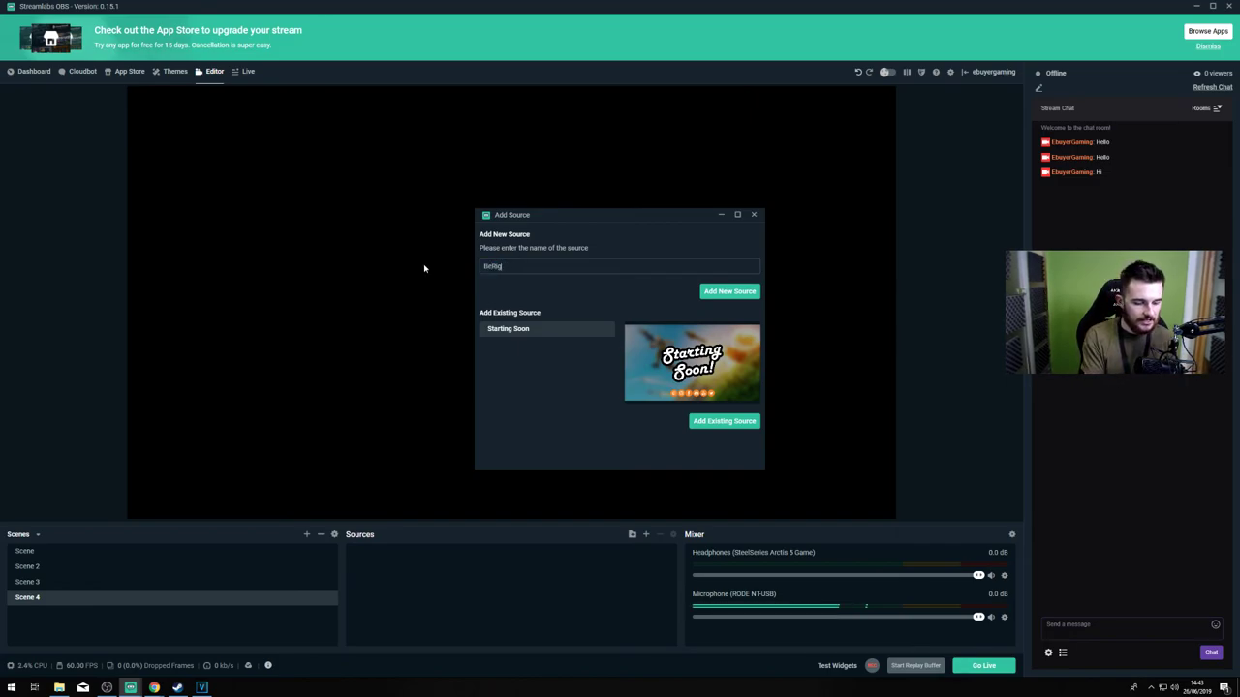
pyautogui.write('ck')
pyautogui.click(733, 293)
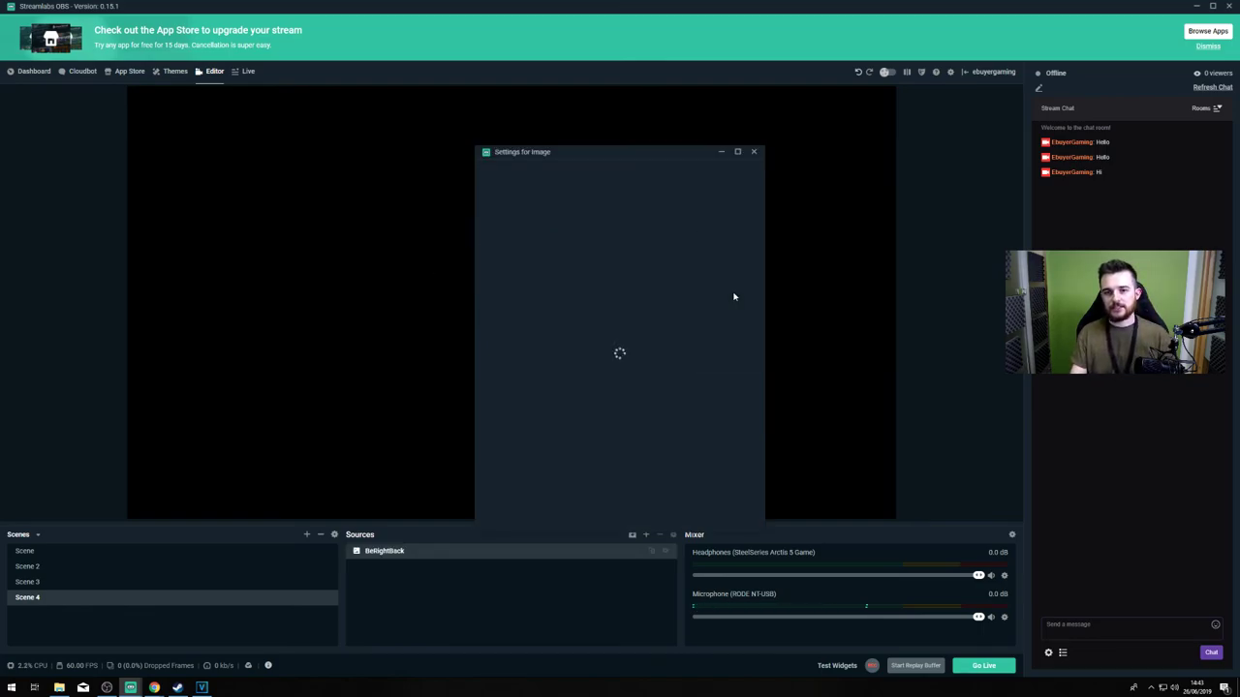
# Load the BeRightBack picture from the Desktop and stretch it to fill the screen.
pyautogui.click(738, 273)
pyautogui.click(168, 85)
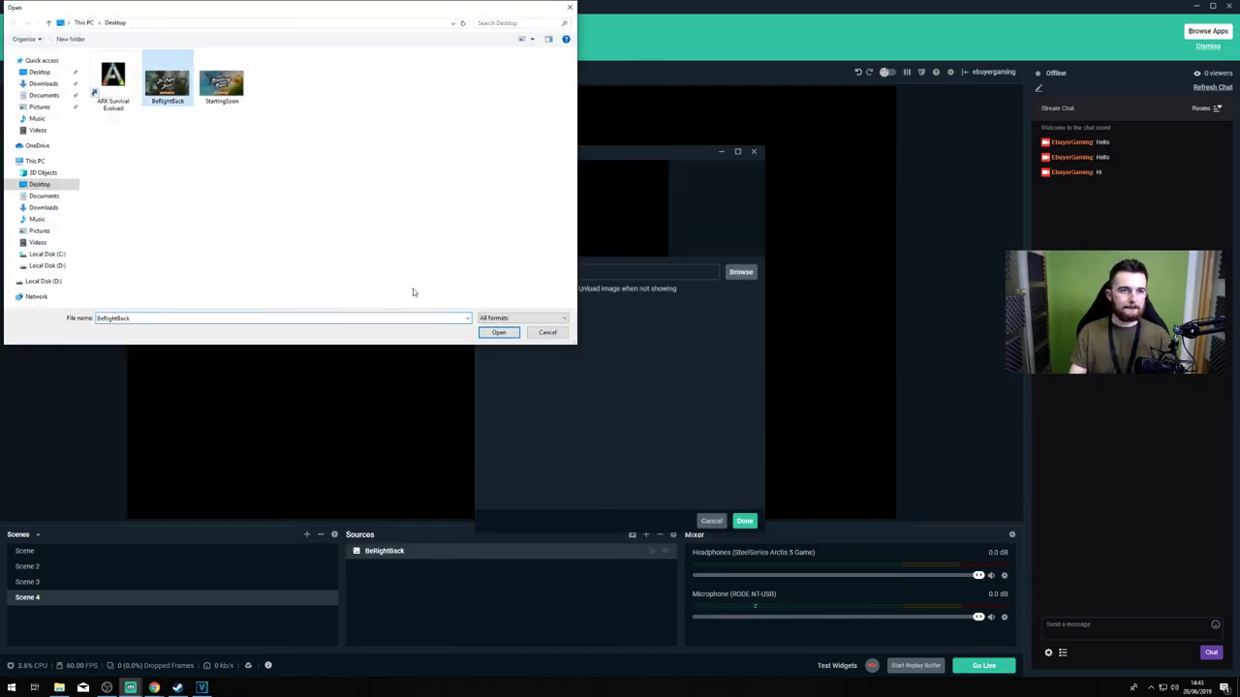
pyautogui.click(497, 330)
pyautogui.click(744, 520)
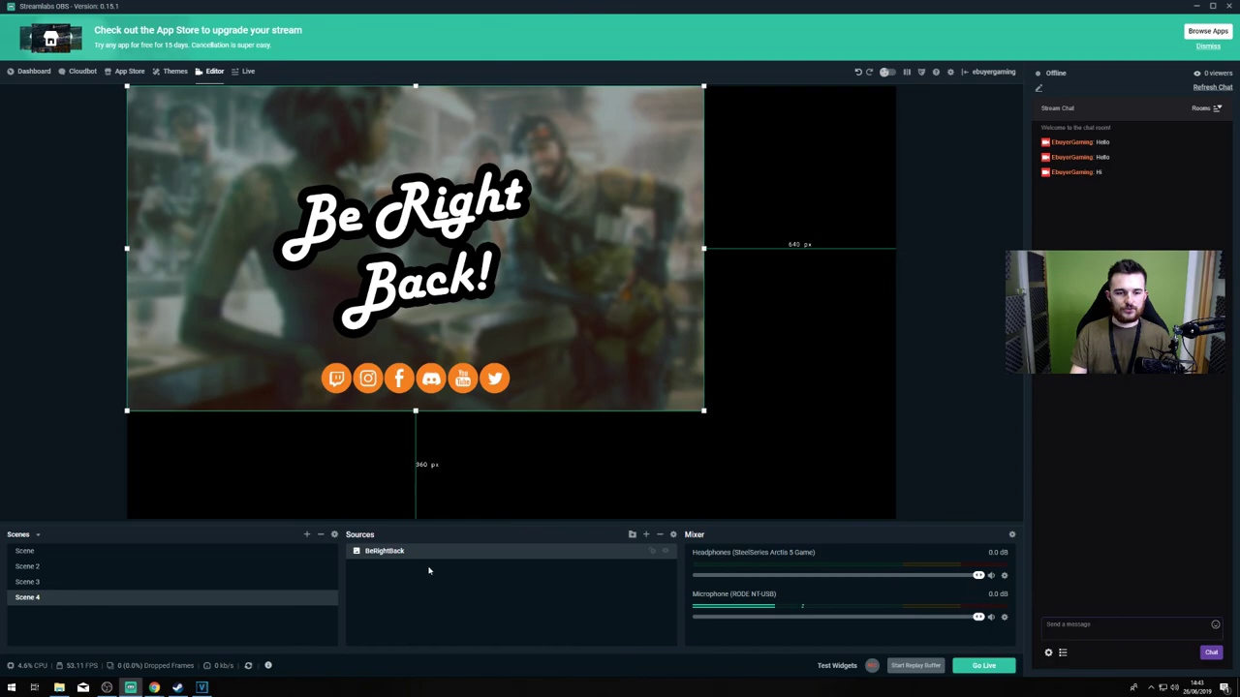
pyautogui.rightClick(427, 318)
pyautogui.click(581, 435)
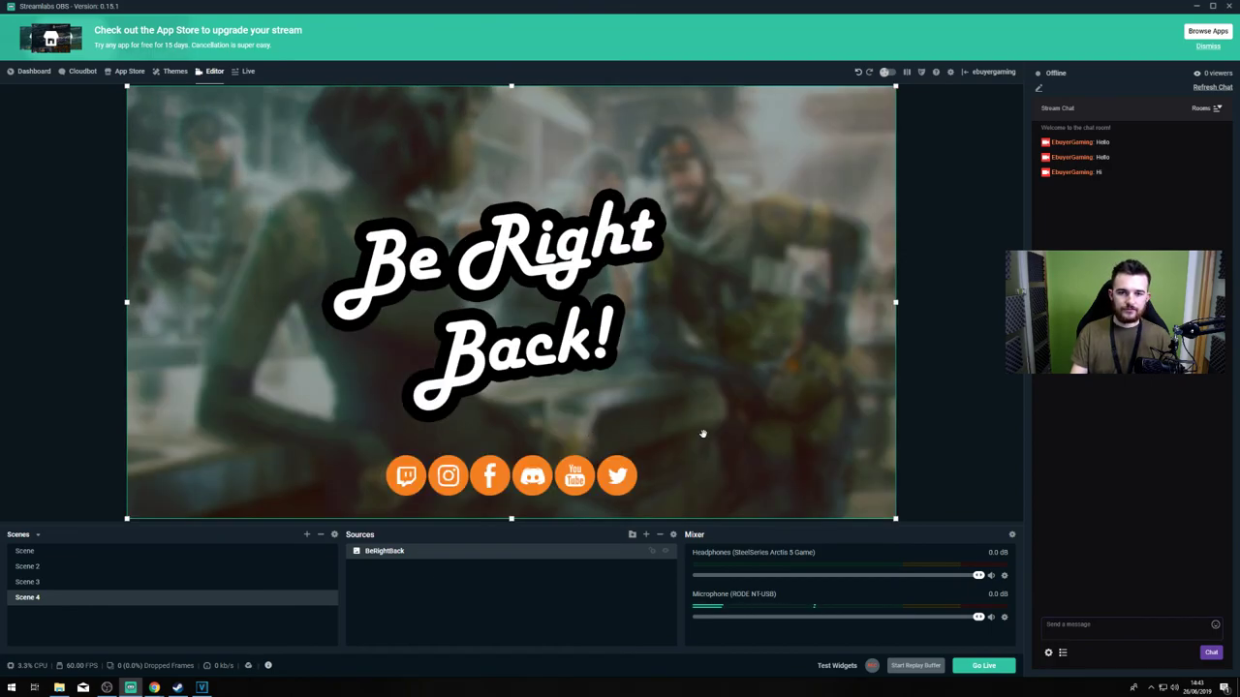
pyautogui.click(941, 409)
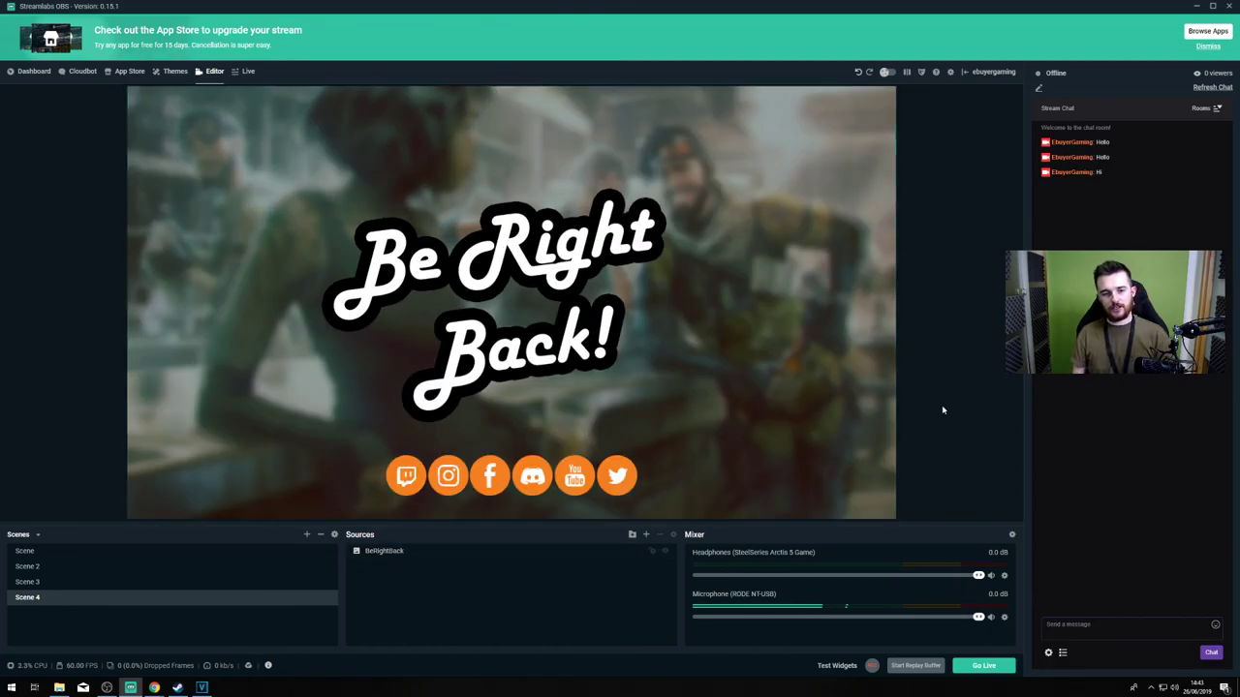